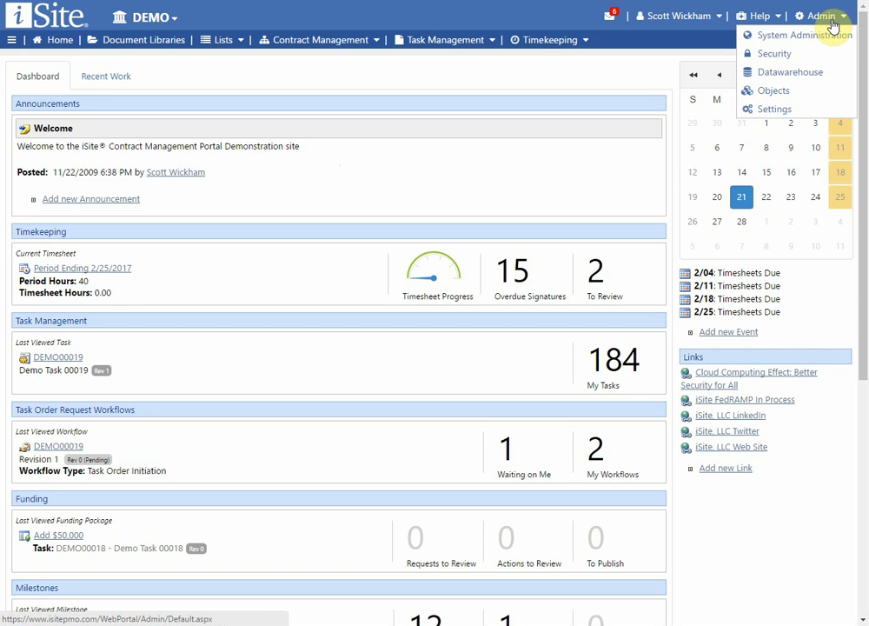
Step: Go to Admin > Security to reach the user and security-group tools
{"action": "left_click", "coordinate": [780, 55]}
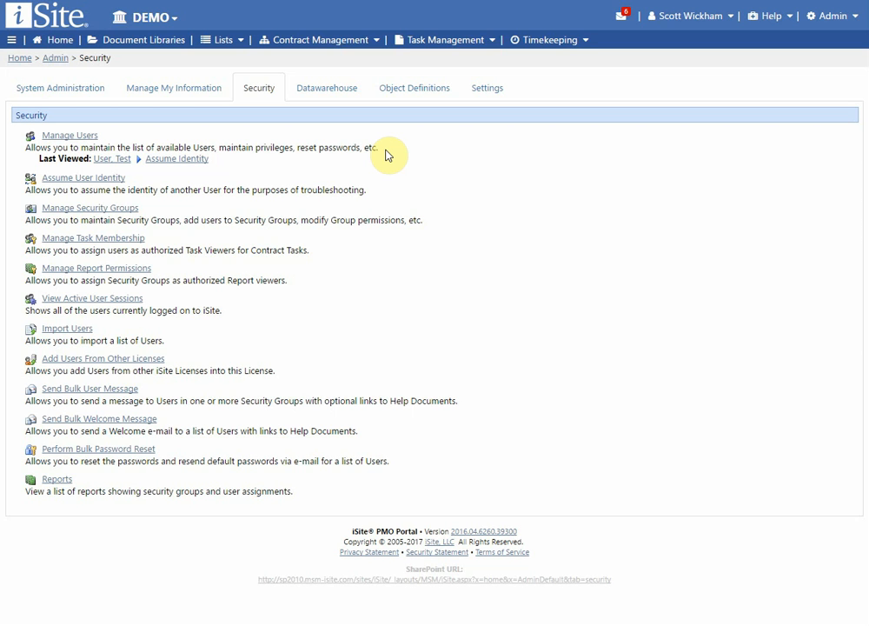
{"action": "left_click", "coordinate": [86, 139]}
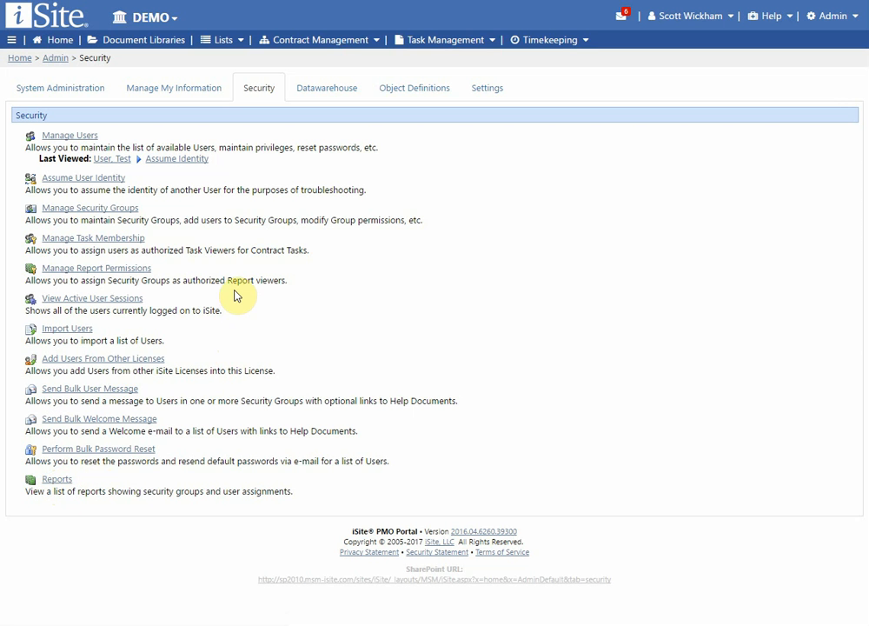
Step: Open Manage Users, search for 'wickham', then clear the search to list everyone
{"action": "left_click", "coordinate": [69, 142]}
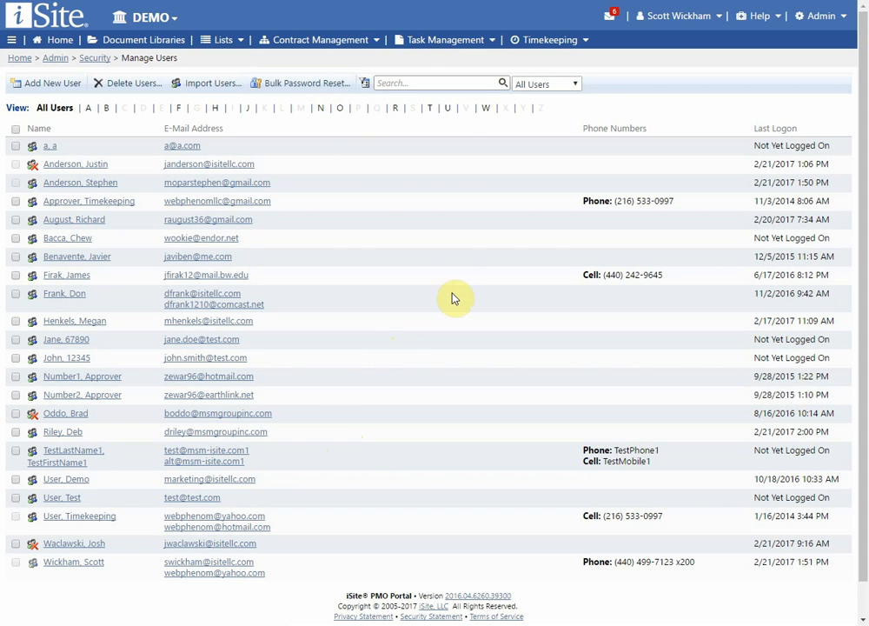
{"action": "left_click", "coordinate": [418, 83]}
{"action": "type", "text": "wickham"}
{"action": "key", "text": "Return"}
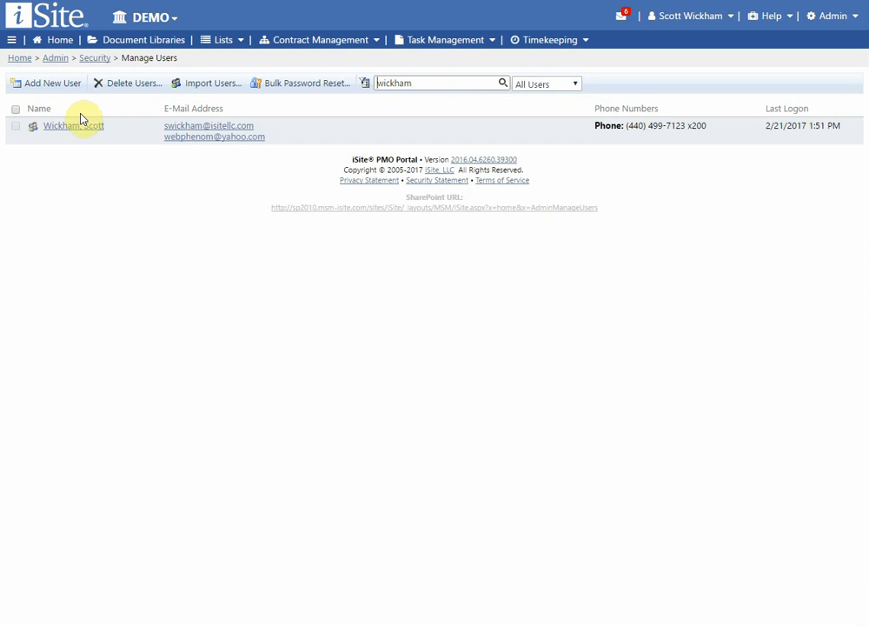
{"action": "double_click", "coordinate": [409, 83]}
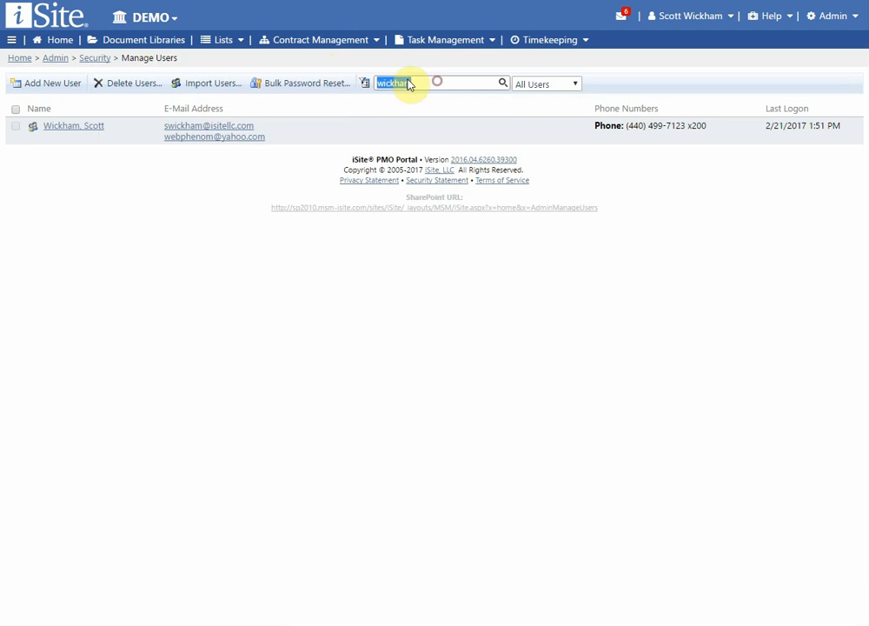
{"action": "key", "text": "BackSpace"}
{"action": "left_click", "coordinate": [565, 83]}
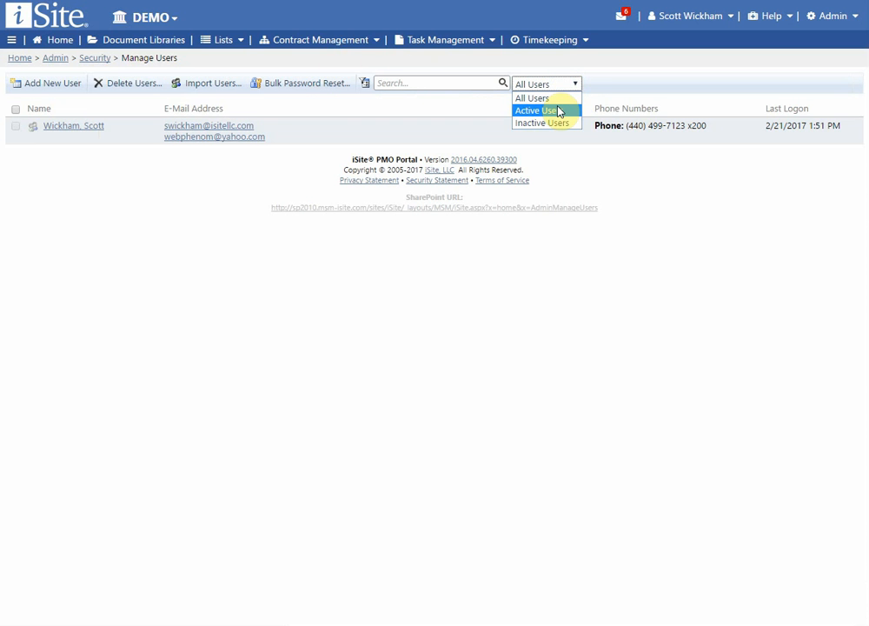
{"action": "left_click", "coordinate": [437, 83]}
{"action": "key", "text": "Return"}
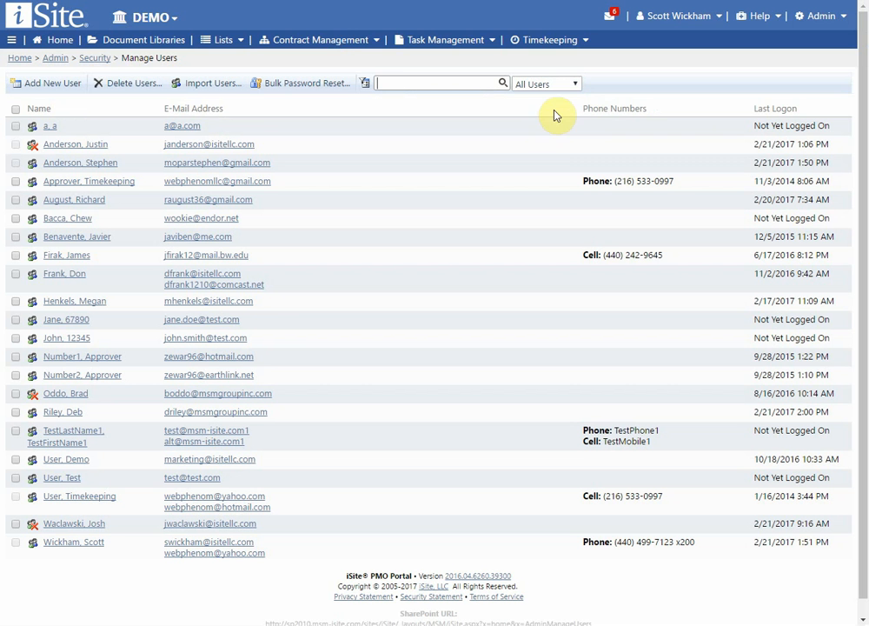
Step: Filter the user list to Inactive, then Active, then back to All Users
{"action": "left_click", "coordinate": [559, 86]}
{"action": "left_click", "coordinate": [559, 125]}
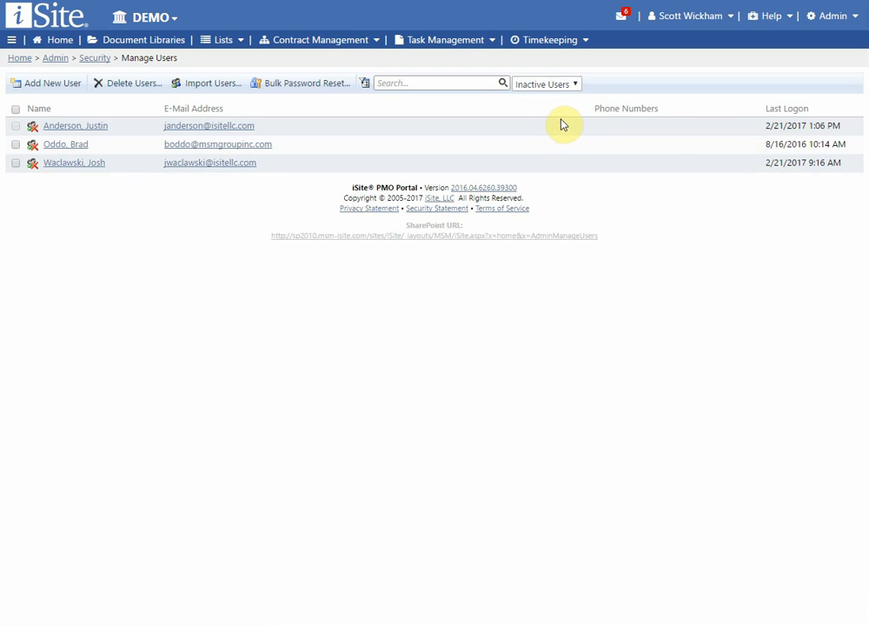
{"action": "left_click", "coordinate": [561, 87]}
{"action": "left_click", "coordinate": [548, 110]}
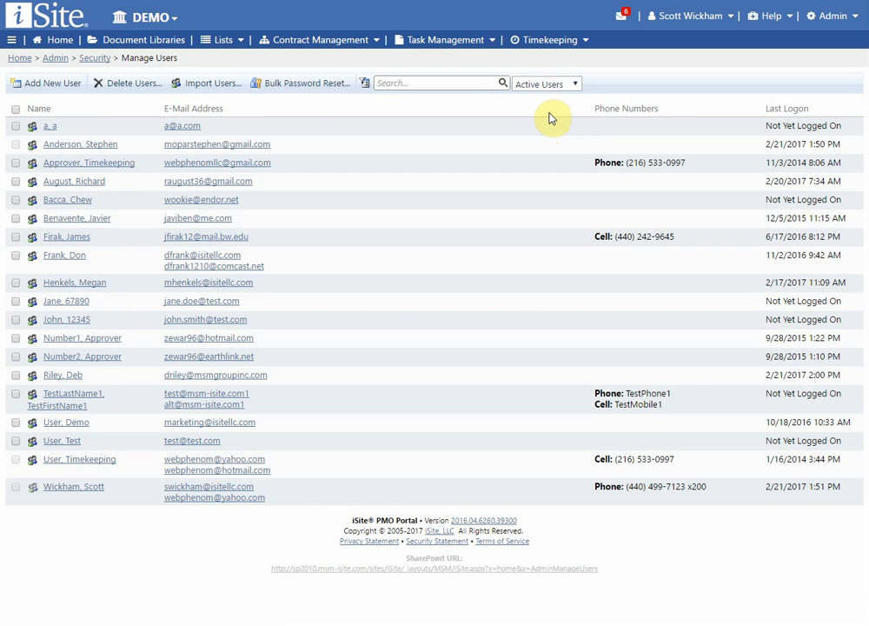
{"action": "left_click", "coordinate": [552, 86]}
{"action": "left_click", "coordinate": [543, 98]}
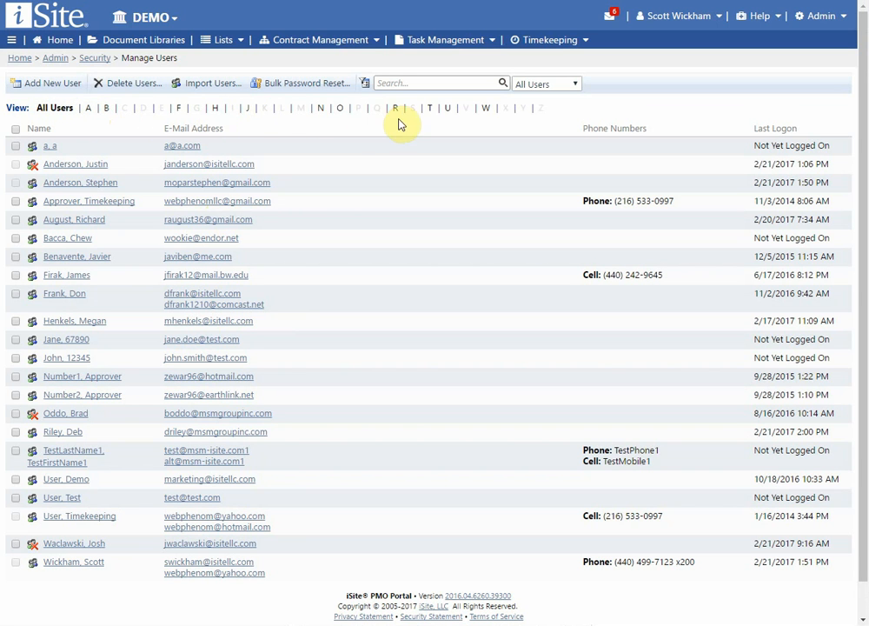
Step: Filter users by the letters W, N and B, then remove the letter filter
{"action": "left_click", "coordinate": [485, 108]}
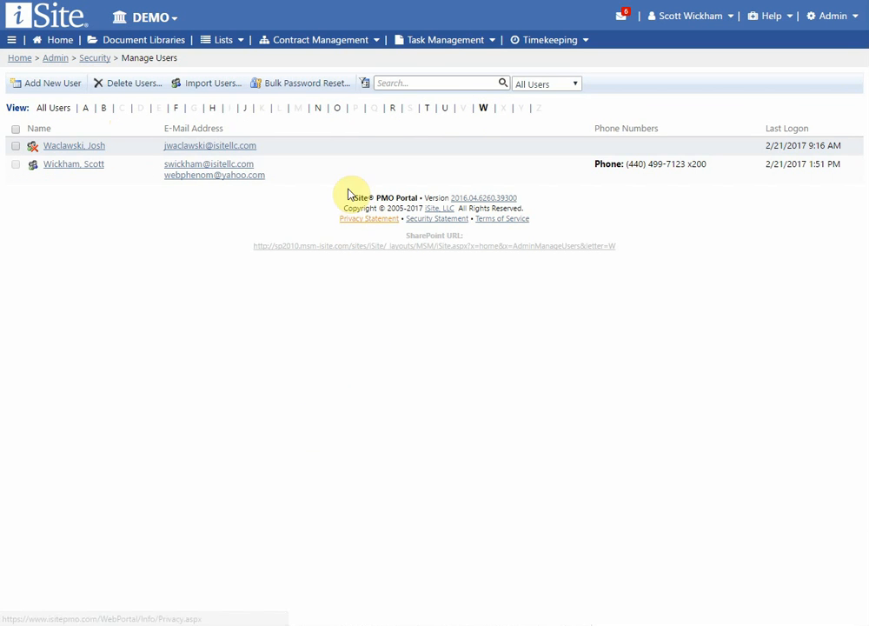
{"action": "left_click", "coordinate": [318, 107]}
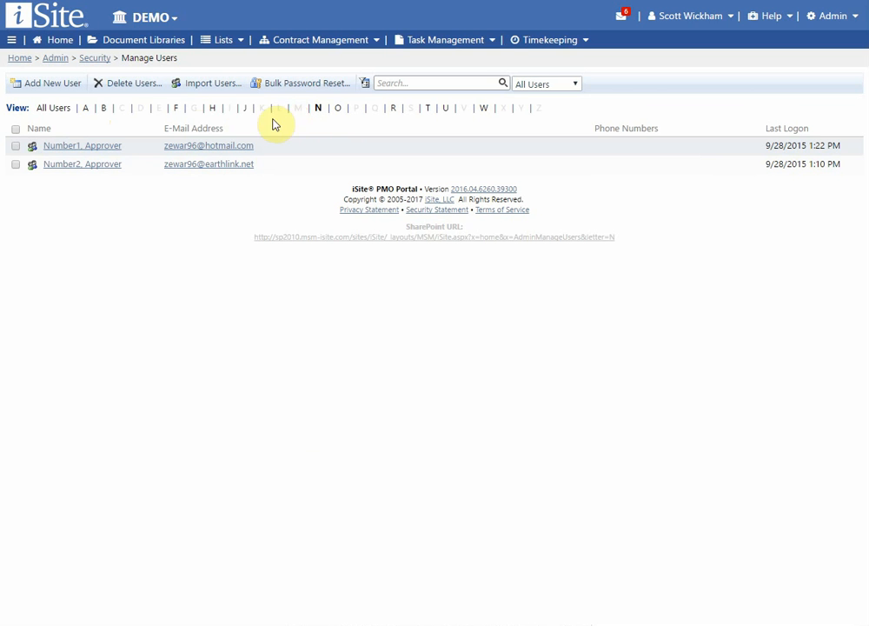
{"action": "left_click", "coordinate": [105, 108]}
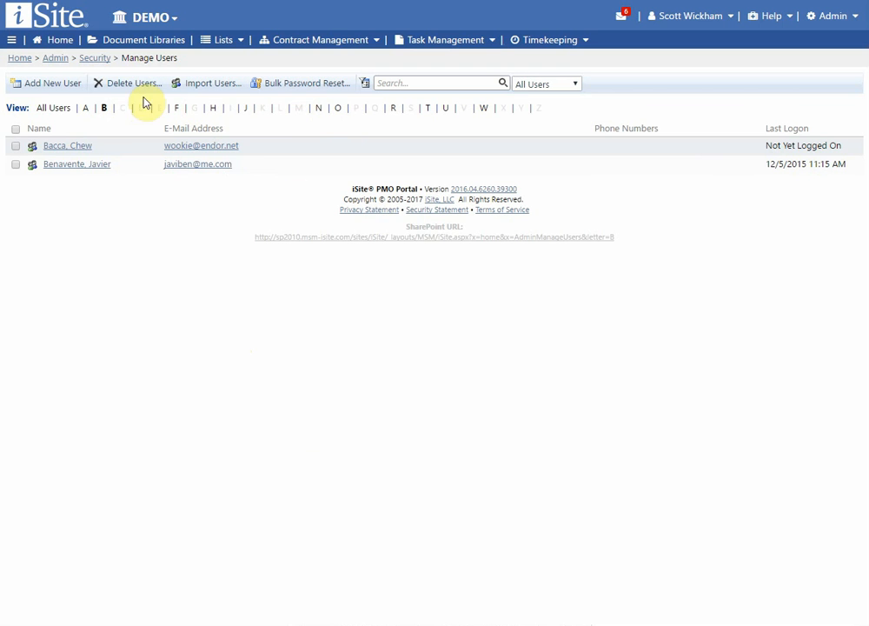
{"action": "left_click", "coordinate": [53, 109]}
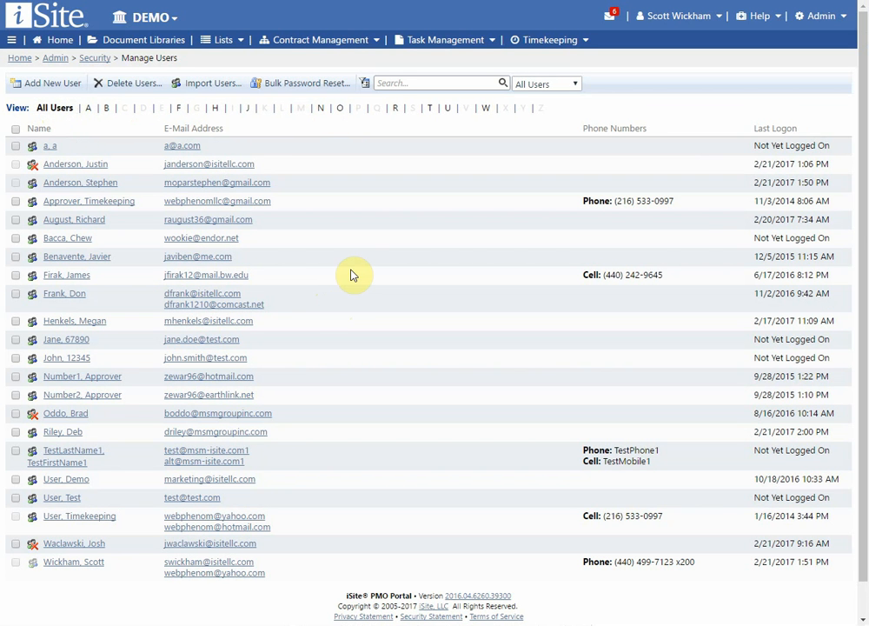
Step: Start a new user and place the cursor in the Alternate E-Mail and E-Mail Address fields
{"action": "left_click", "coordinate": [44, 85]}
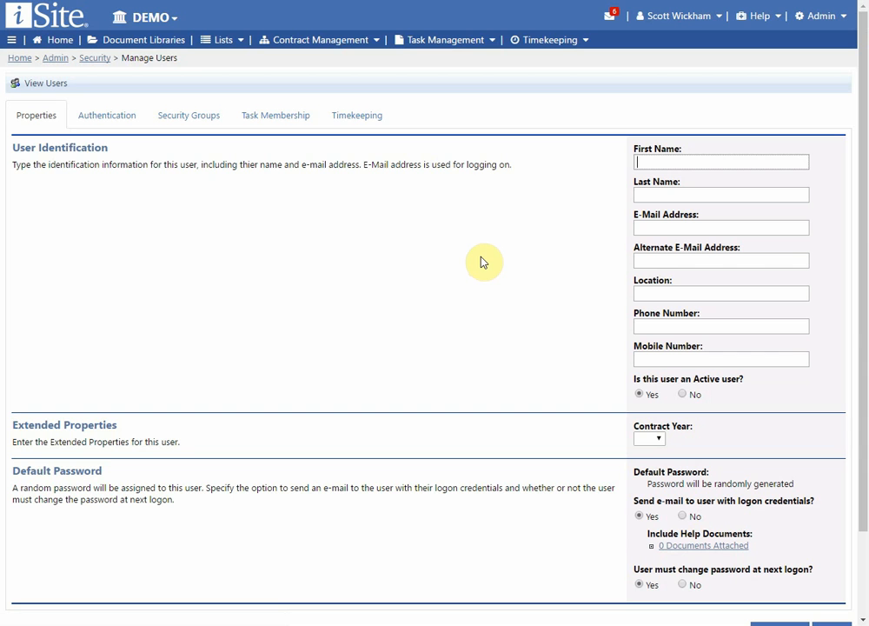
{"action": "left_click", "coordinate": [666, 261]}
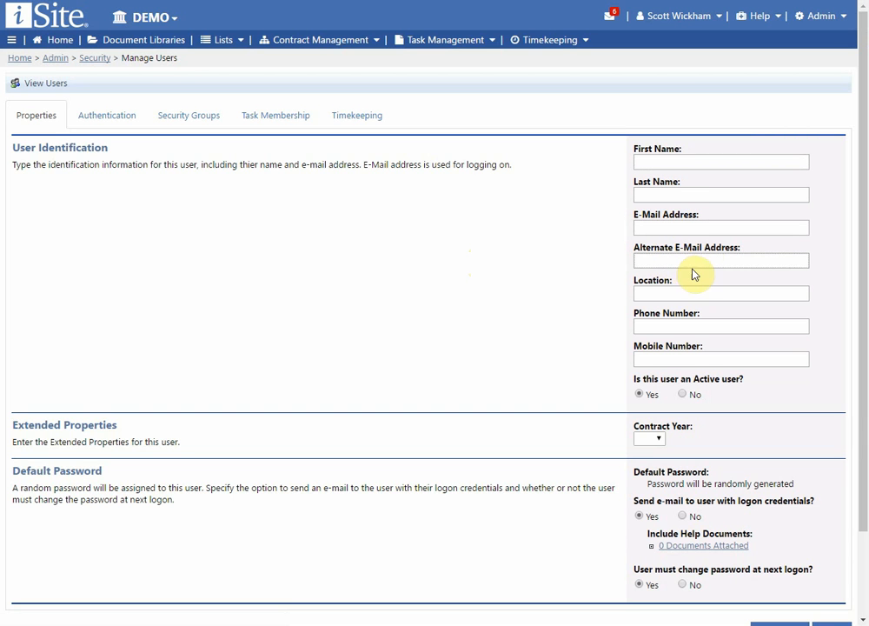
{"action": "left_click", "coordinate": [676, 226]}
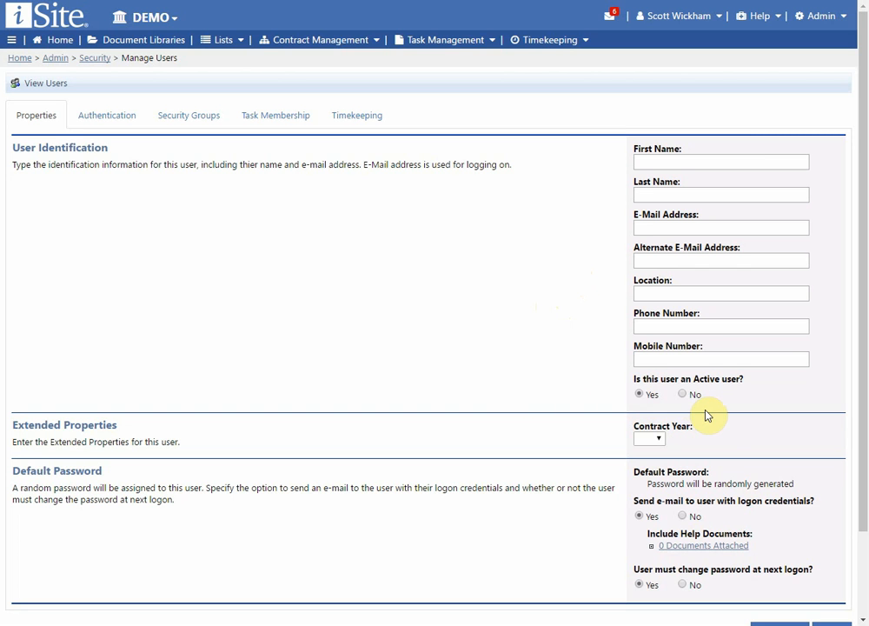
Step: Set Contract Year to CY2 and keep e-mailing logon credentials set to Yes
{"action": "left_click", "coordinate": [654, 439]}
{"action": "left_click", "coordinate": [650, 478]}
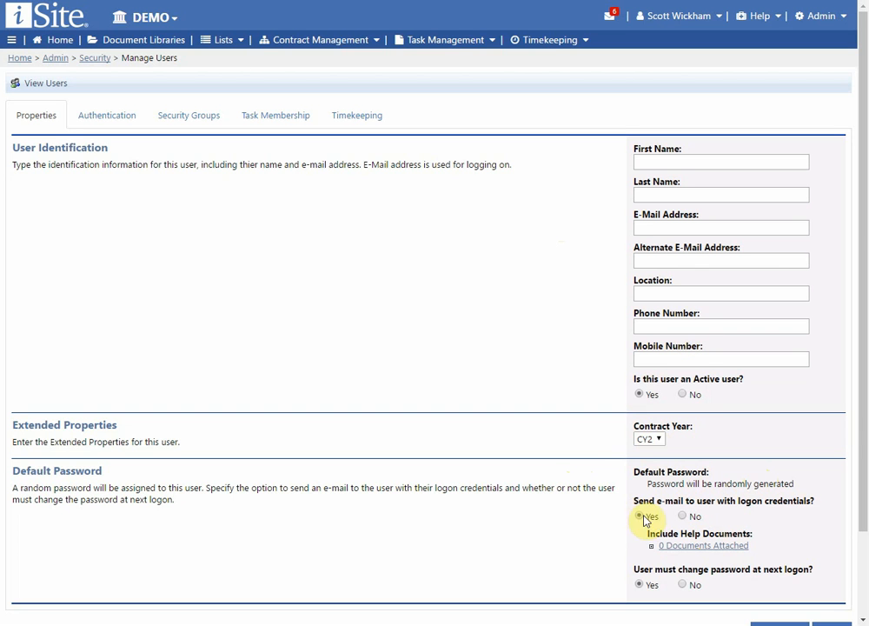
{"action": "left_click", "coordinate": [686, 517]}
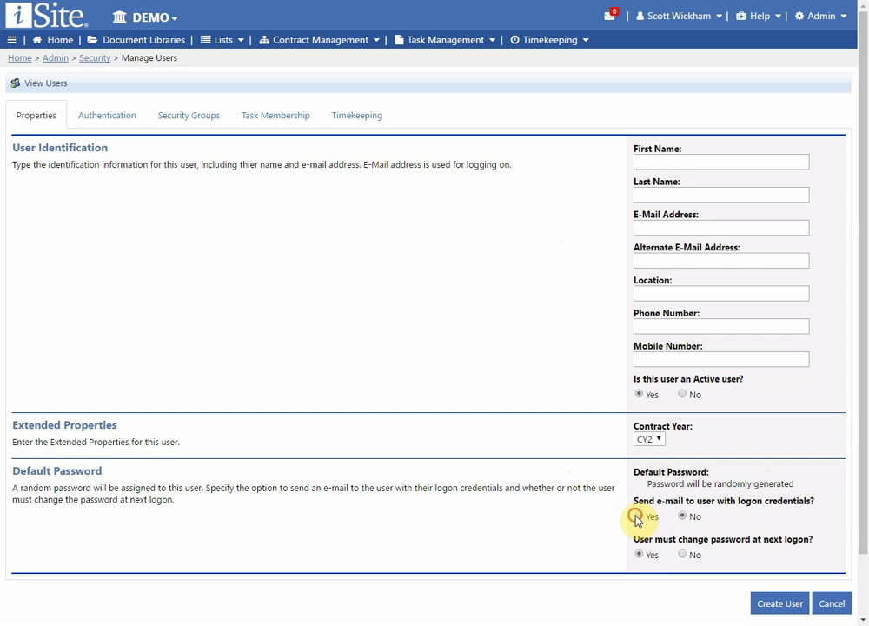
{"action": "left_click", "coordinate": [639, 517]}
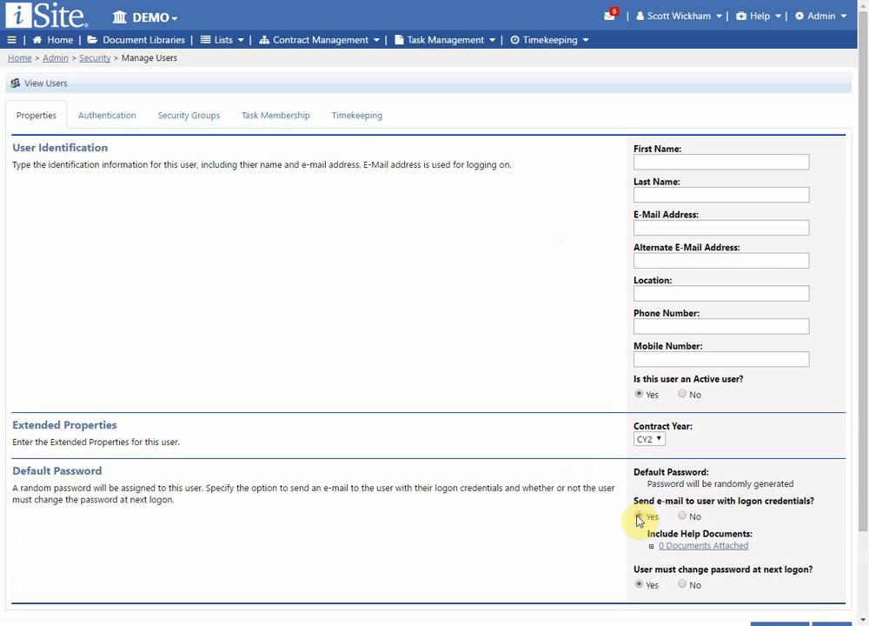
{"action": "left_click", "coordinate": [704, 547]}
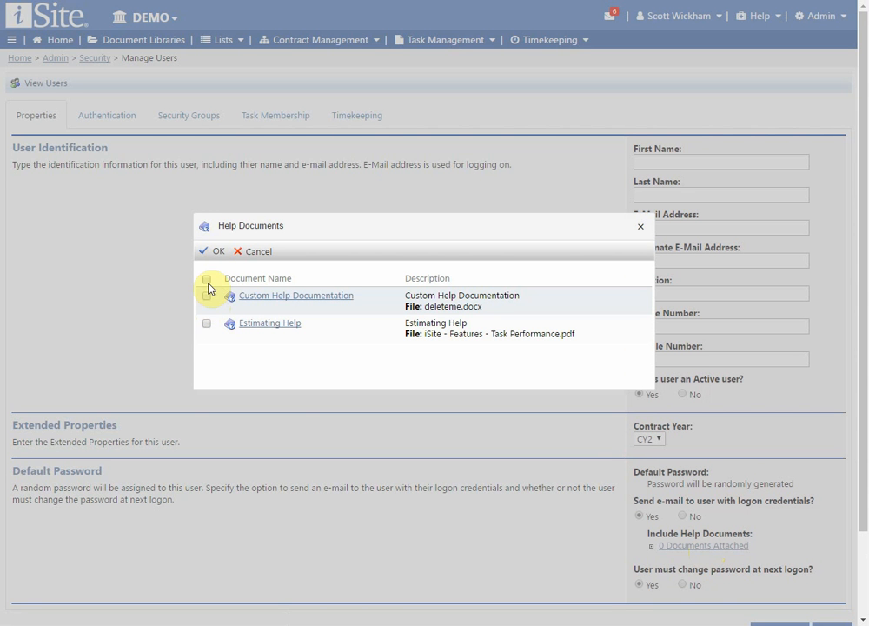
{"action": "left_click", "coordinate": [251, 254]}
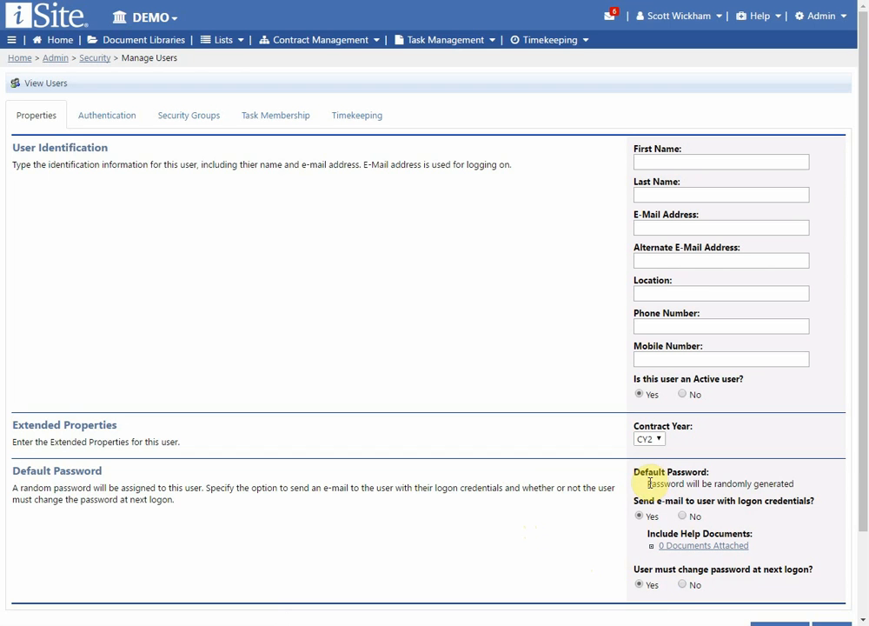
{"action": "left_click_drag", "start_coordinate": [641, 483], "coordinate": [770, 482]}
{"action": "left_click", "coordinate": [802, 482]}
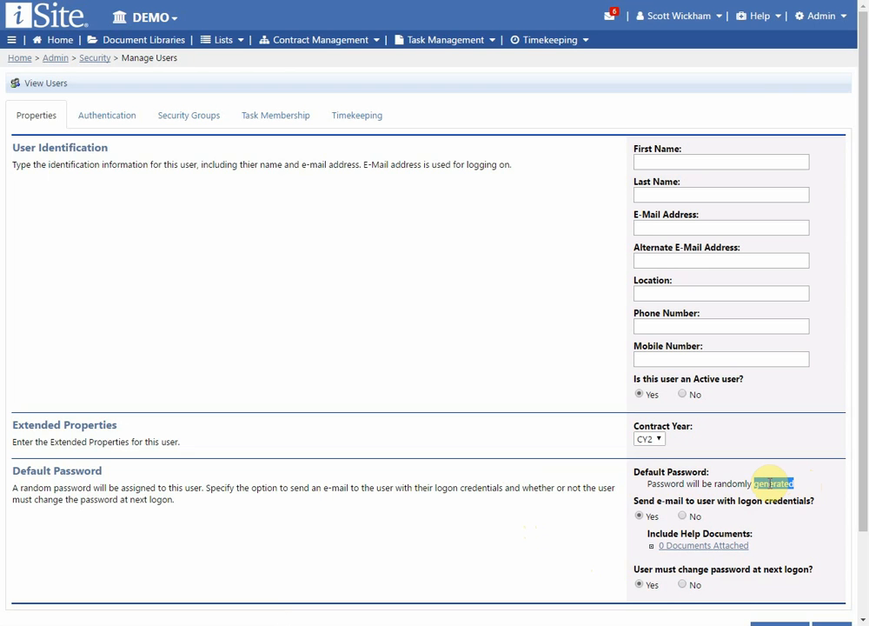
{"action": "left_click", "coordinate": [771, 483]}
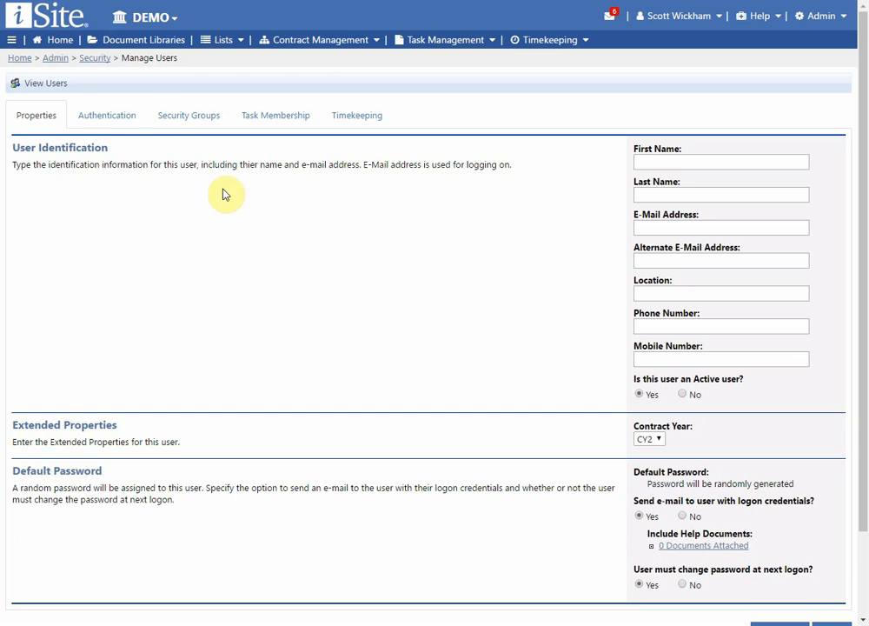
Step: Allow Web, SharePoint and SSO authentication, with the SharePoint and SSO provider logon fields focused
{"action": "left_click", "coordinate": [104, 120]}
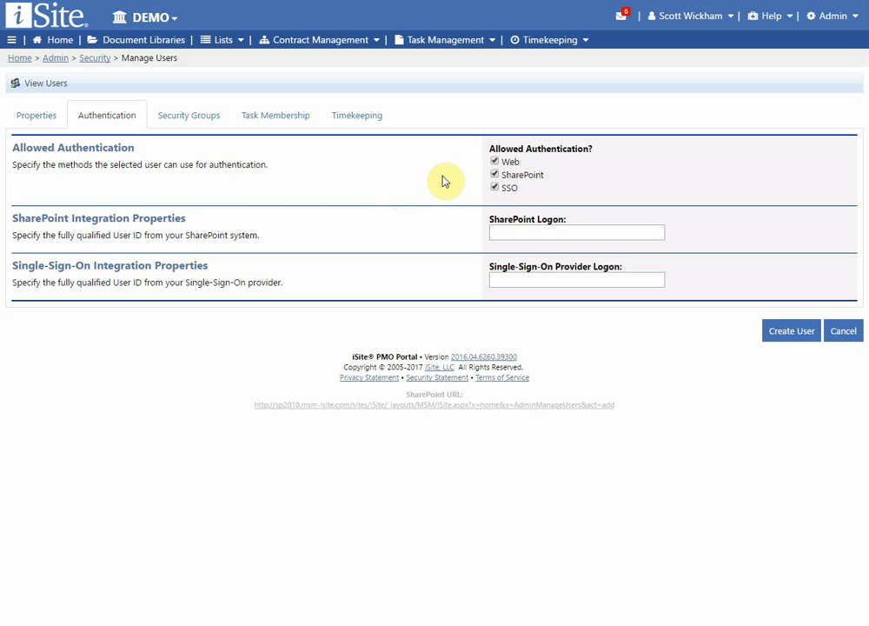
{"action": "left_click", "coordinate": [495, 186]}
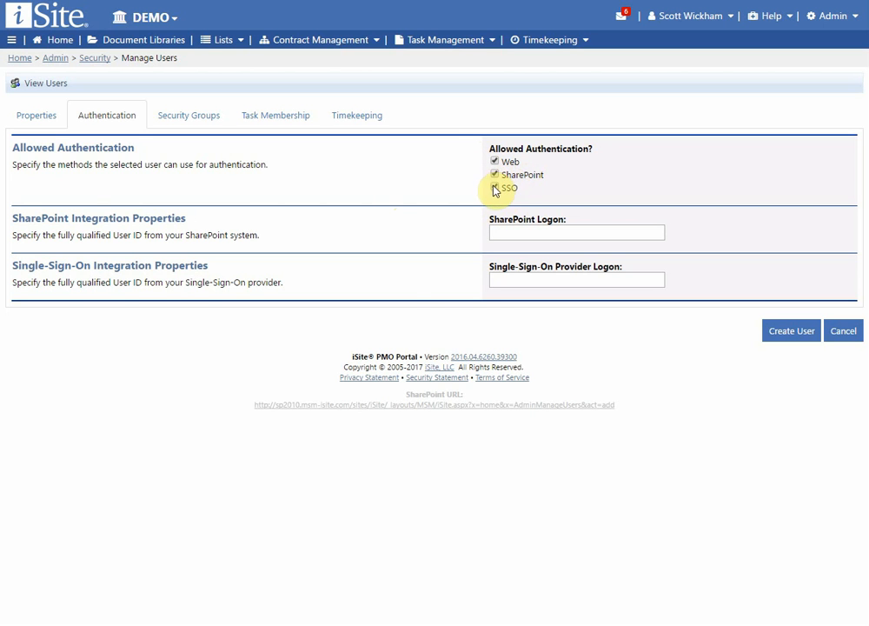
{"action": "left_click", "coordinate": [483, 174]}
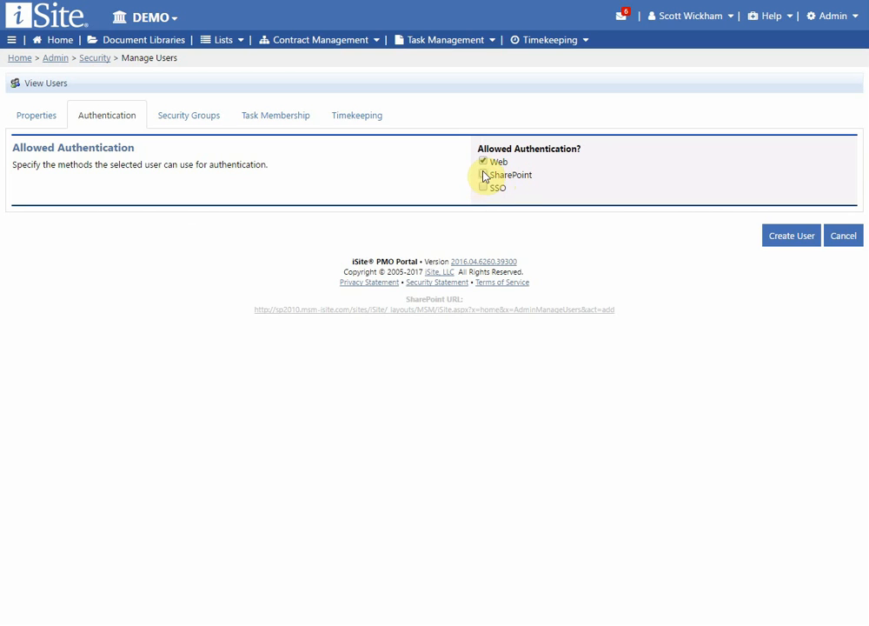
{"action": "left_click", "coordinate": [483, 174]}
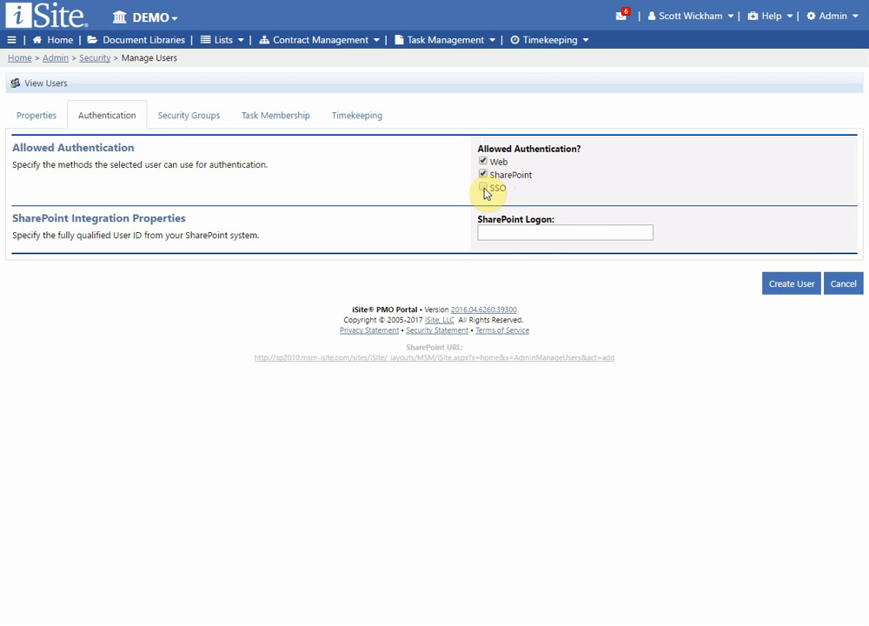
{"action": "left_click", "coordinate": [511, 235]}
{"action": "left_click", "coordinate": [484, 188]}
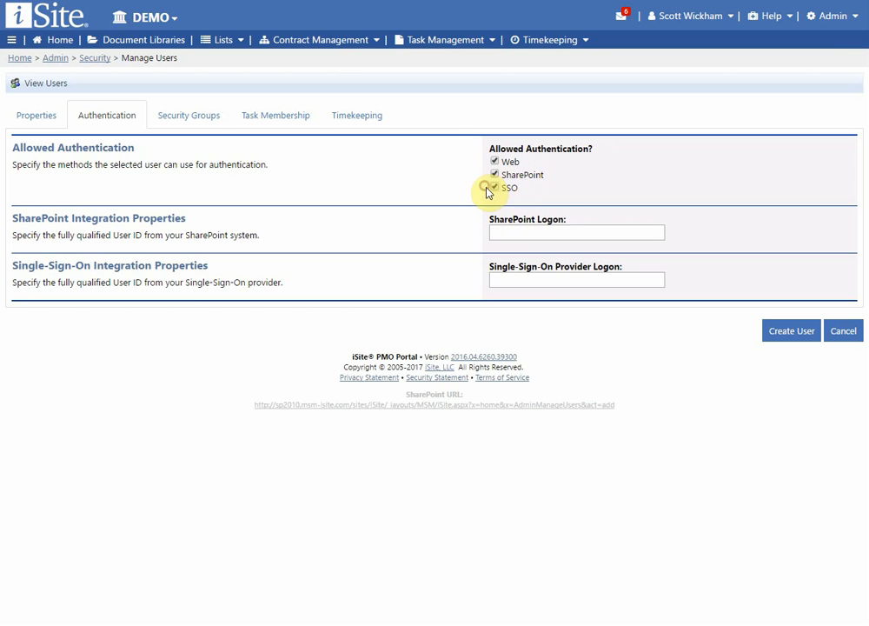
{"action": "left_click", "coordinate": [546, 280]}
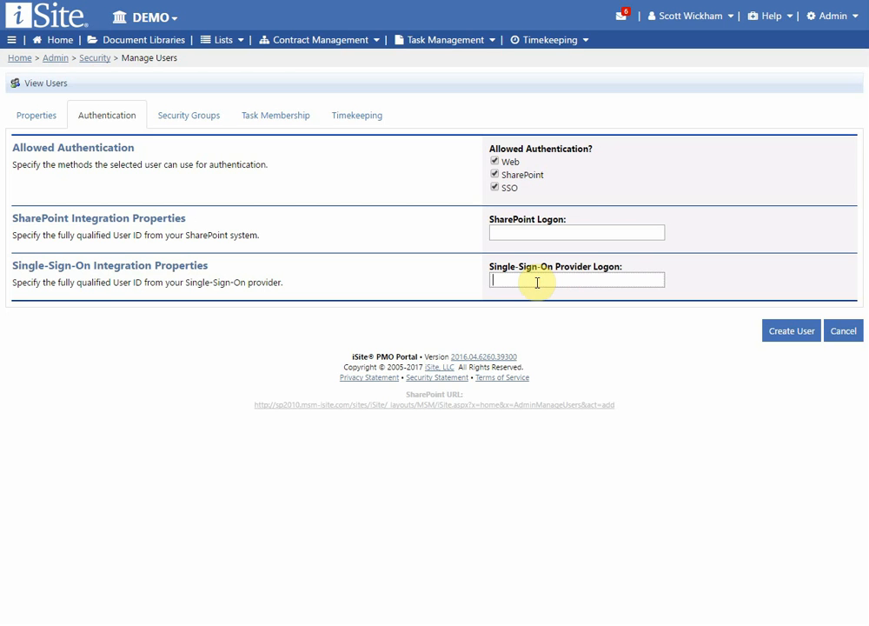
{"action": "left_click", "coordinate": [201, 117]}
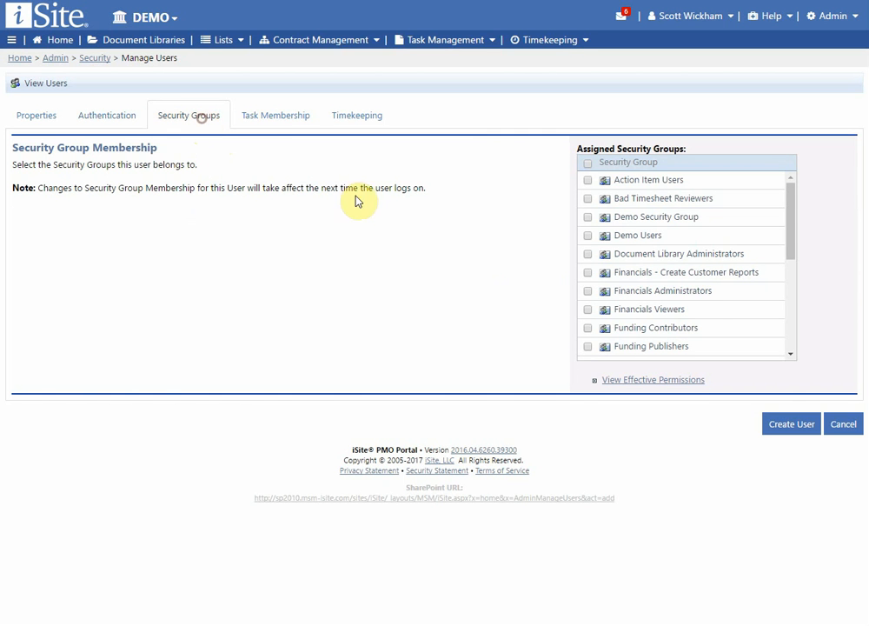
Step: Clear all security groups and check only Financials Viewers for the new user
{"action": "left_click", "coordinate": [587, 181]}
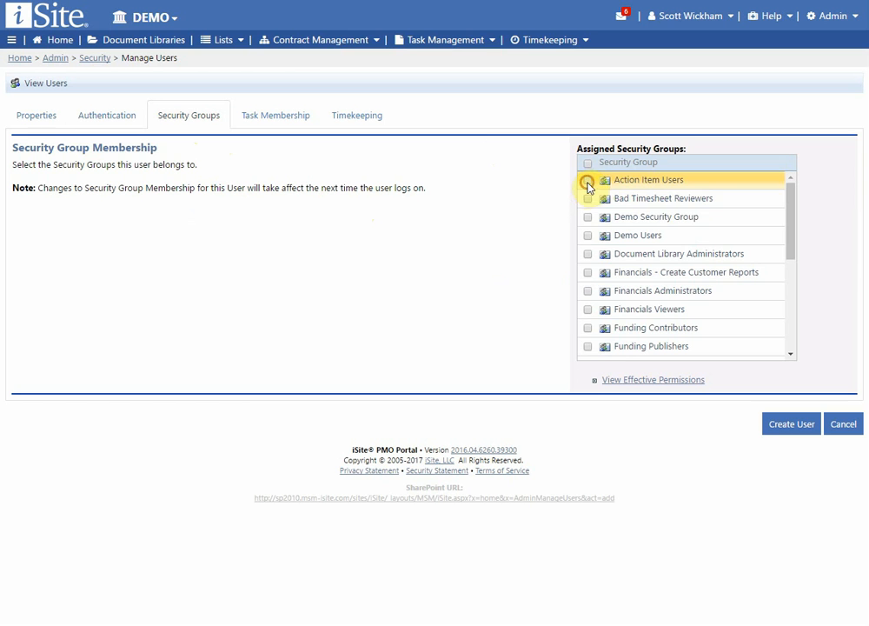
{"action": "left_click", "coordinate": [588, 198]}
{"action": "left_click", "coordinate": [588, 216]}
{"action": "left_click", "coordinate": [588, 163]}
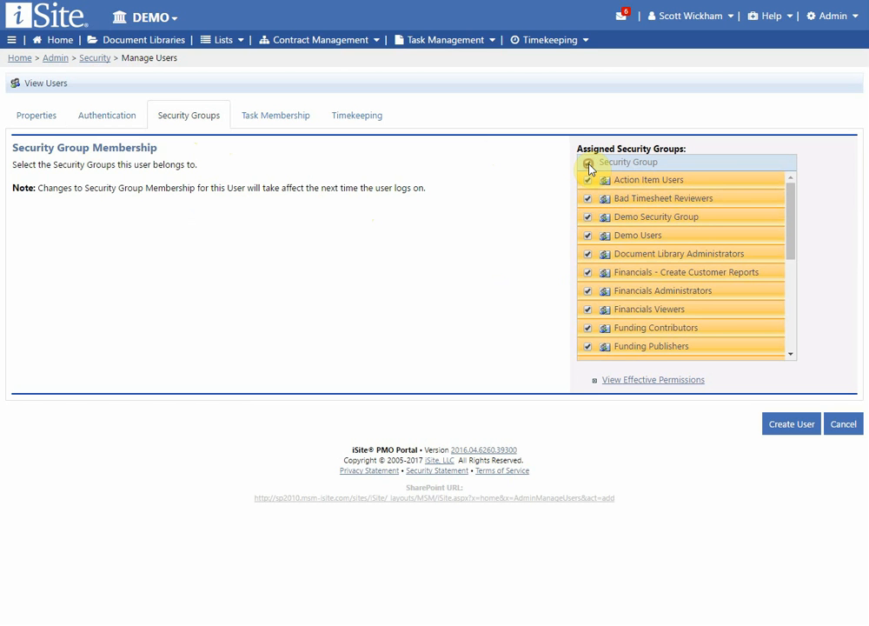
{"action": "left_click", "coordinate": [588, 164]}
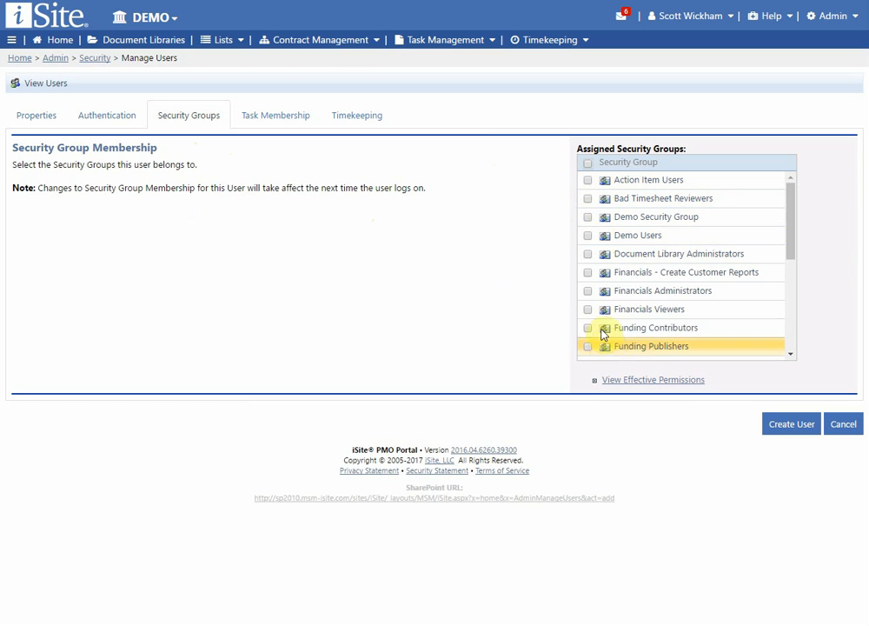
{"action": "left_click", "coordinate": [588, 310]}
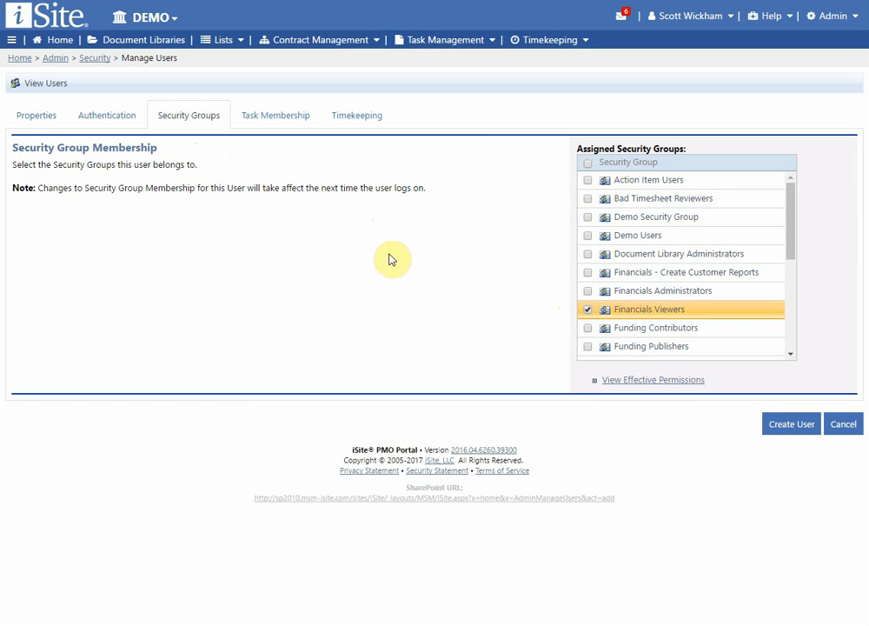
{"action": "left_click", "coordinate": [276, 117]}
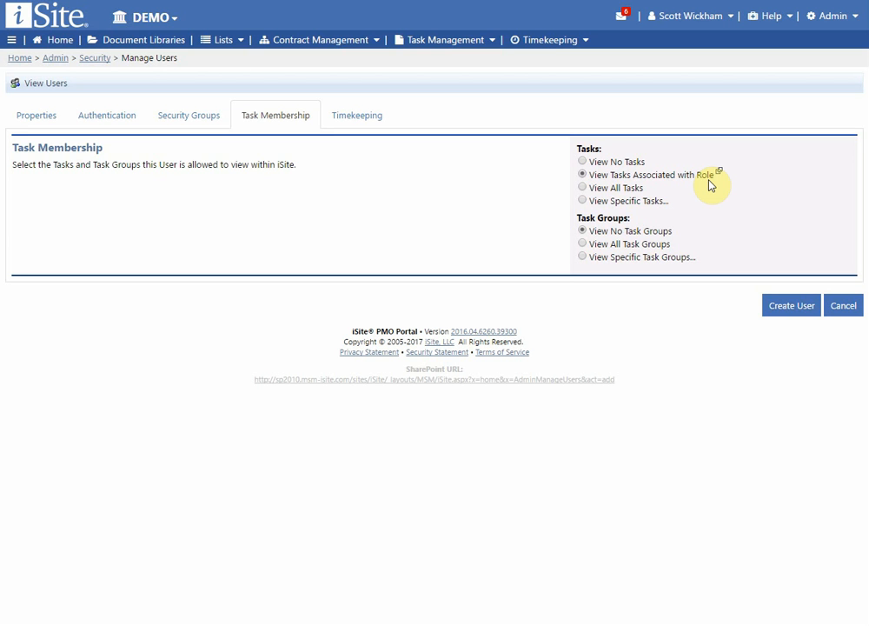
Step: Leave task visibility at View Tasks Associated with Role and View No Task Groups
{"action": "left_click", "coordinate": [599, 163]}
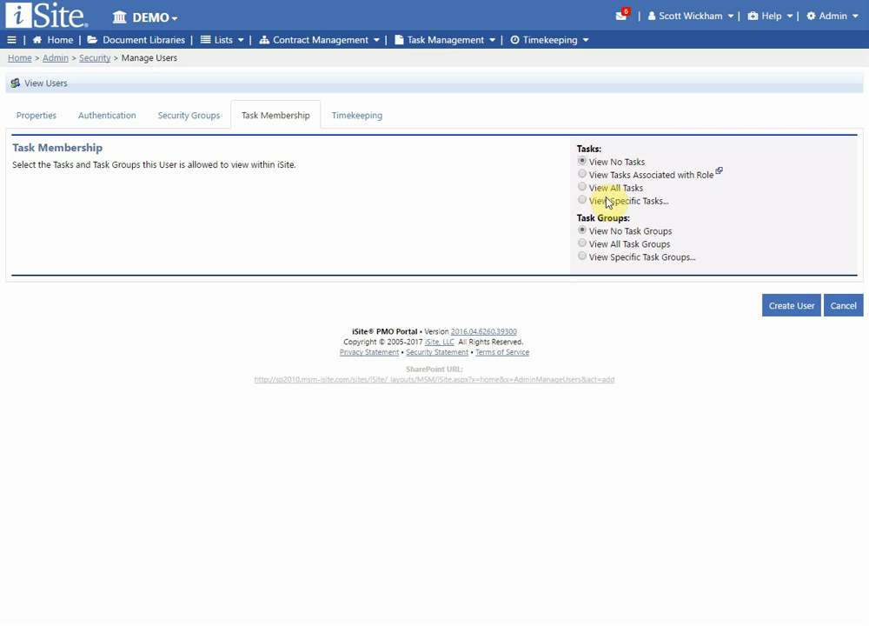
{"action": "left_click", "coordinate": [615, 189]}
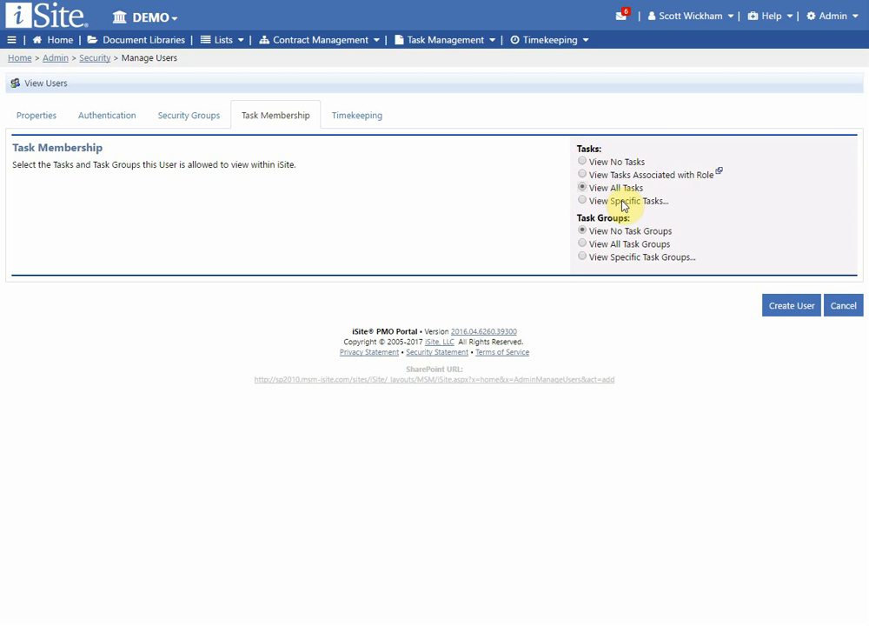
{"action": "left_click", "coordinate": [623, 203]}
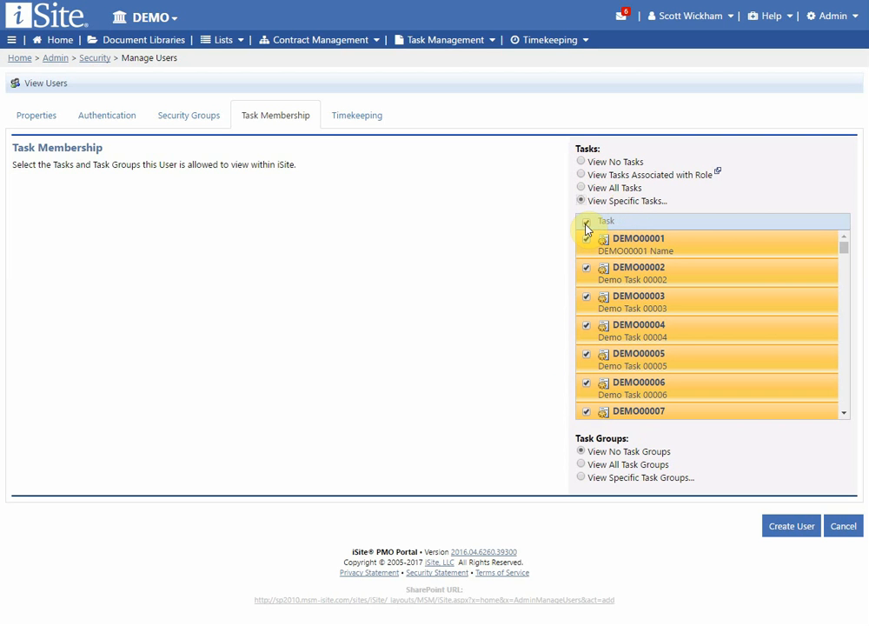
{"action": "left_click", "coordinate": [582, 175]}
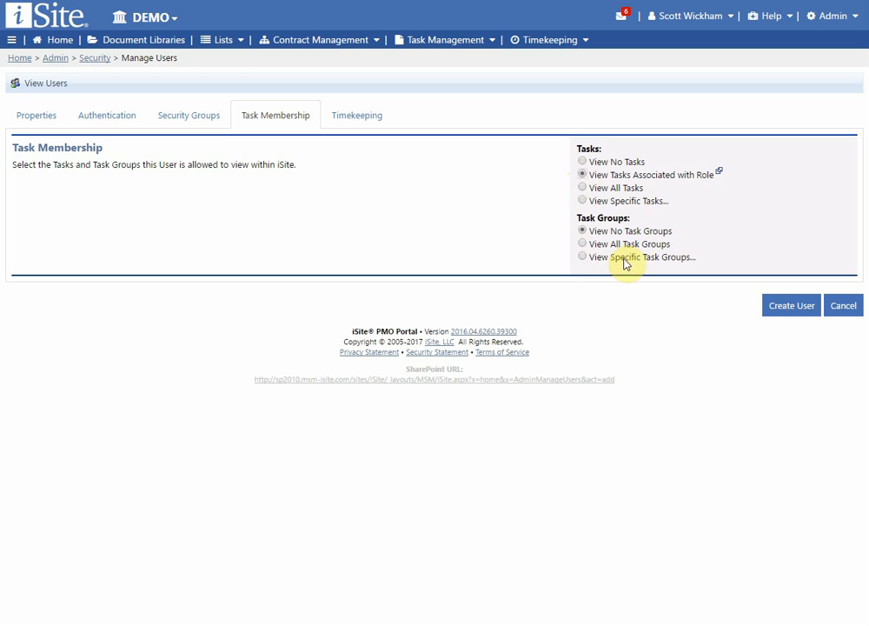
{"action": "left_click", "coordinate": [598, 247]}
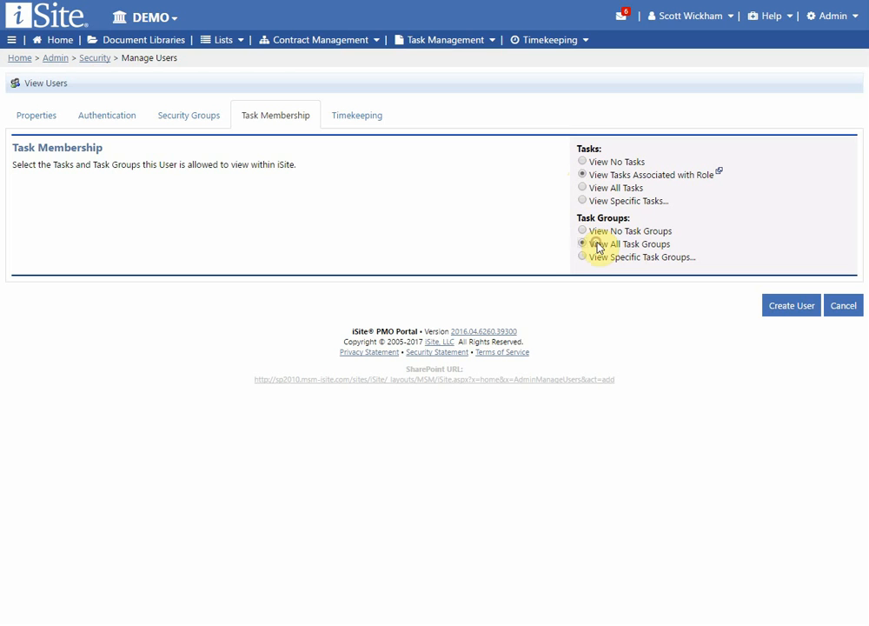
{"action": "left_click", "coordinate": [605, 259]}
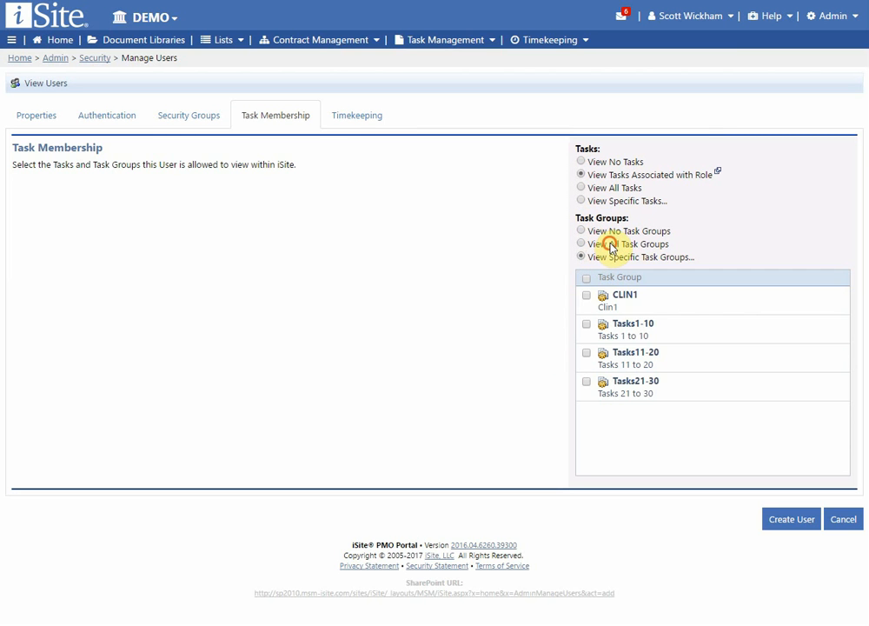
{"action": "left_click", "coordinate": [611, 242]}
{"action": "left_click", "coordinate": [613, 232]}
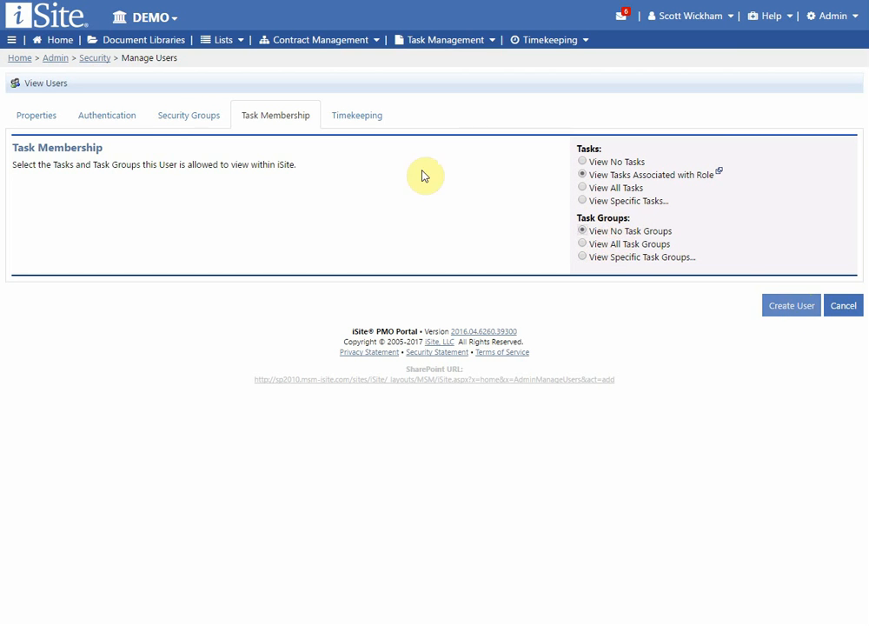
{"action": "left_click", "coordinate": [357, 127]}
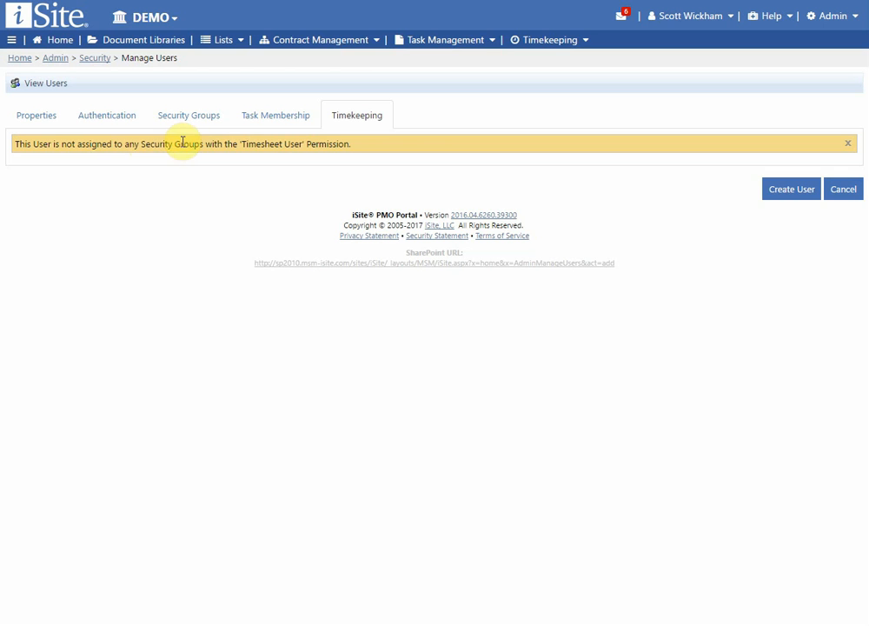
Step: Check Time Entry Users in the security groups and recheck the Timesheet User warning on Timekeeping
{"action": "left_click_drag", "start_coordinate": [305, 142], "coordinate": [241, 142]}
{"action": "left_click", "coordinate": [270, 148]}
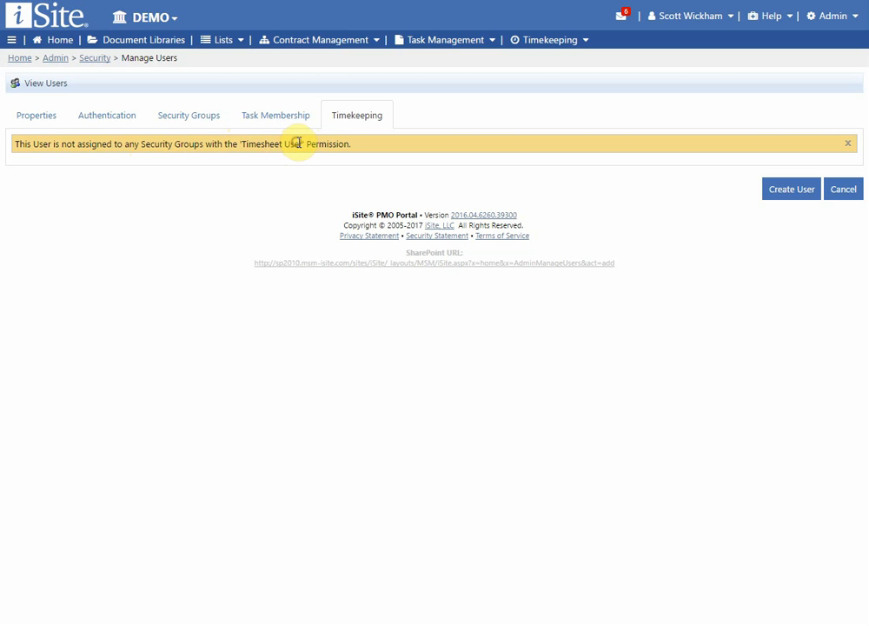
{"action": "left_click", "coordinate": [203, 119]}
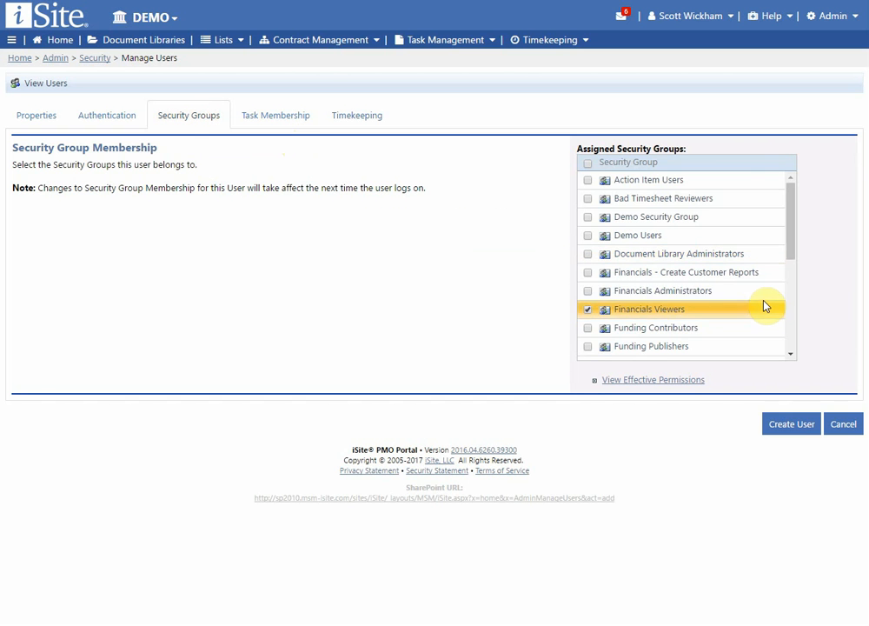
{"action": "left_click_drag", "start_coordinate": [793, 252], "coordinate": [789, 345]}
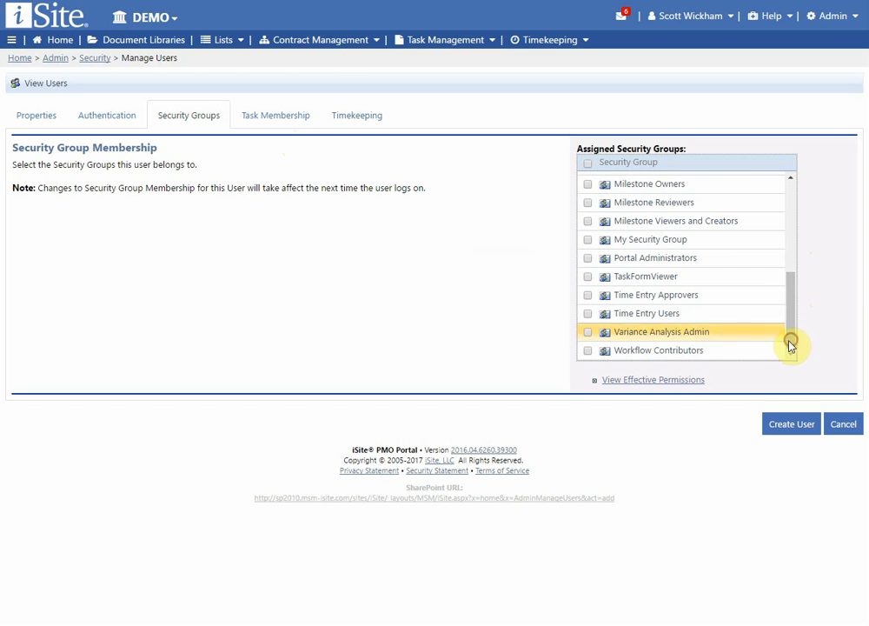
{"action": "left_click", "coordinate": [589, 315]}
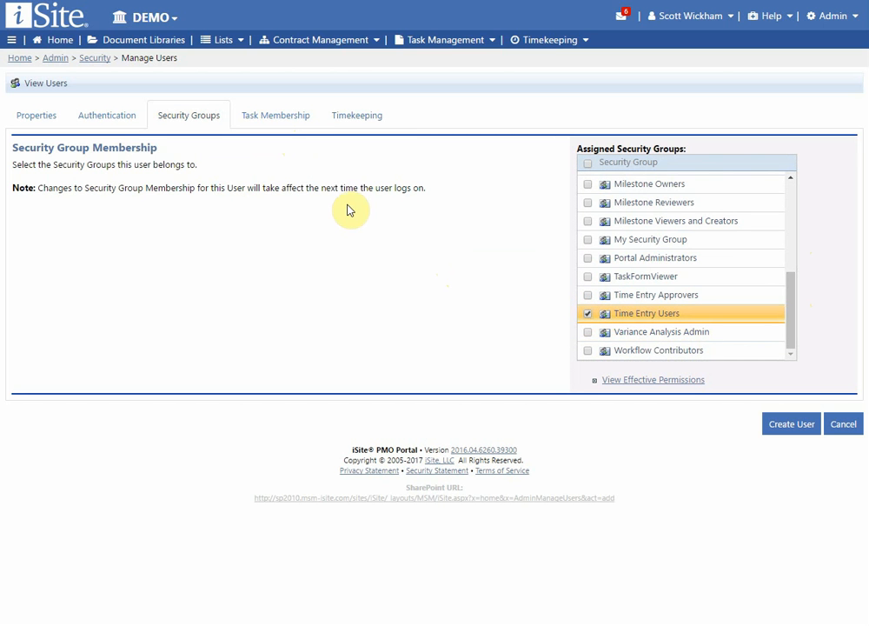
{"action": "left_click", "coordinate": [353, 120]}
{"action": "left_click", "coordinate": [228, 116]}
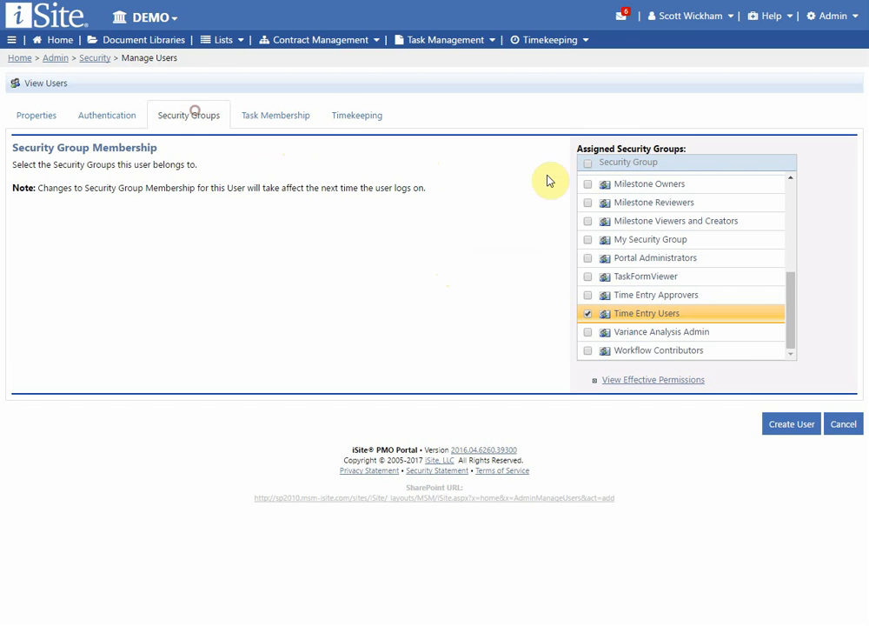
{"action": "left_click", "coordinate": [43, 119]}
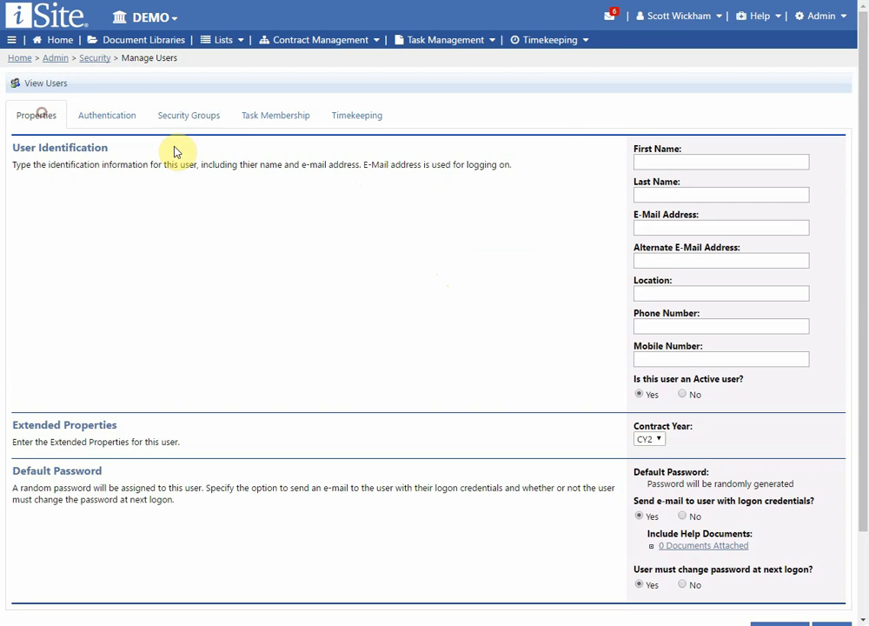
{"action": "left_click", "coordinate": [362, 118]}
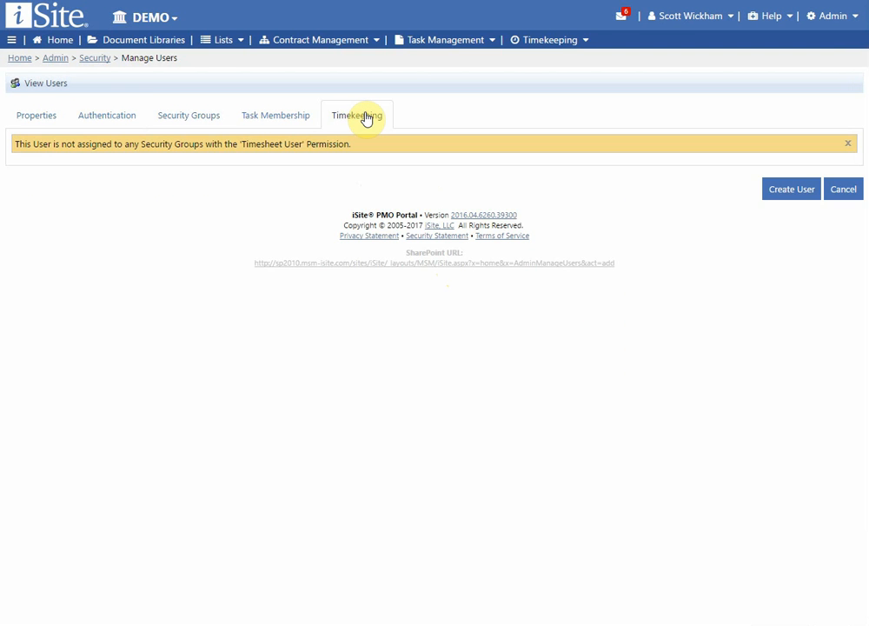
Step: Reopen the new user from the Manage Users list and review its Authentication, Security Groups and Timekeeping tabs
{"action": "left_click", "coordinate": [48, 84]}
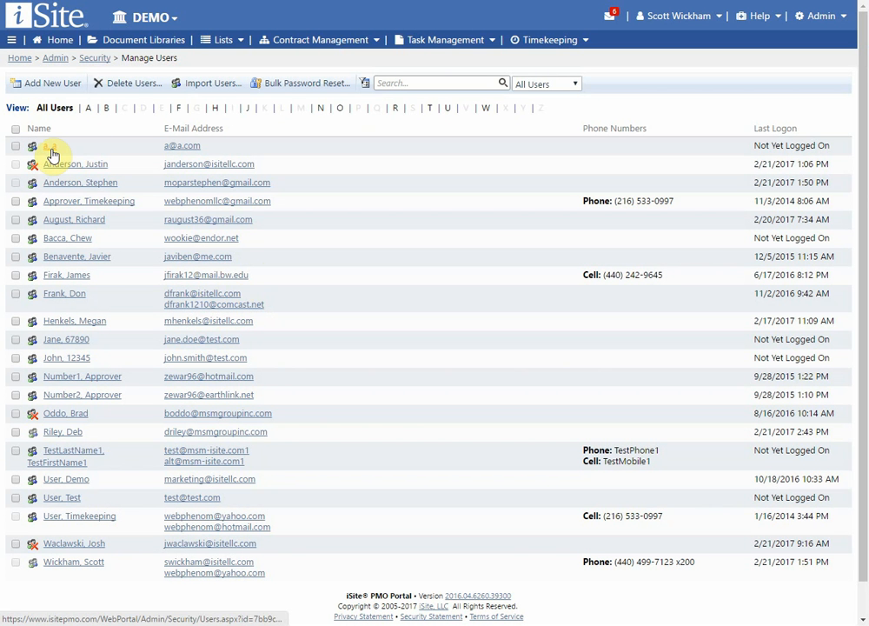
{"action": "left_click", "coordinate": [52, 147]}
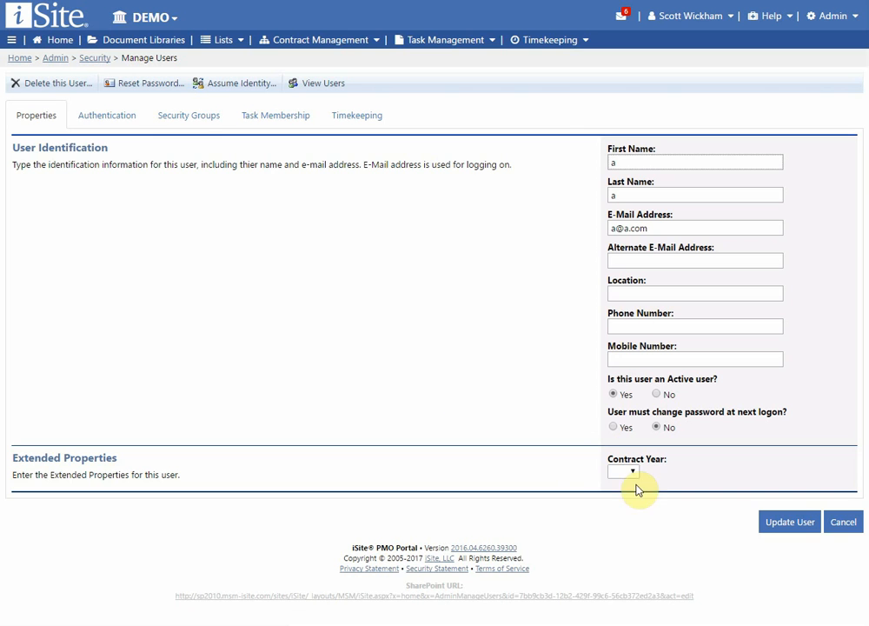
{"action": "left_click", "coordinate": [110, 115]}
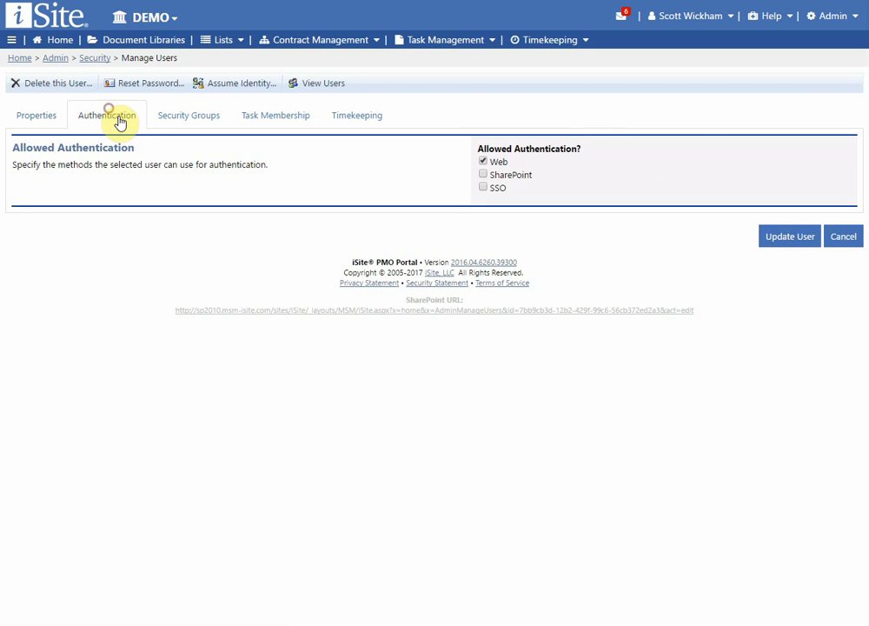
{"action": "left_click", "coordinate": [191, 117]}
{"action": "left_click", "coordinate": [350, 119]}
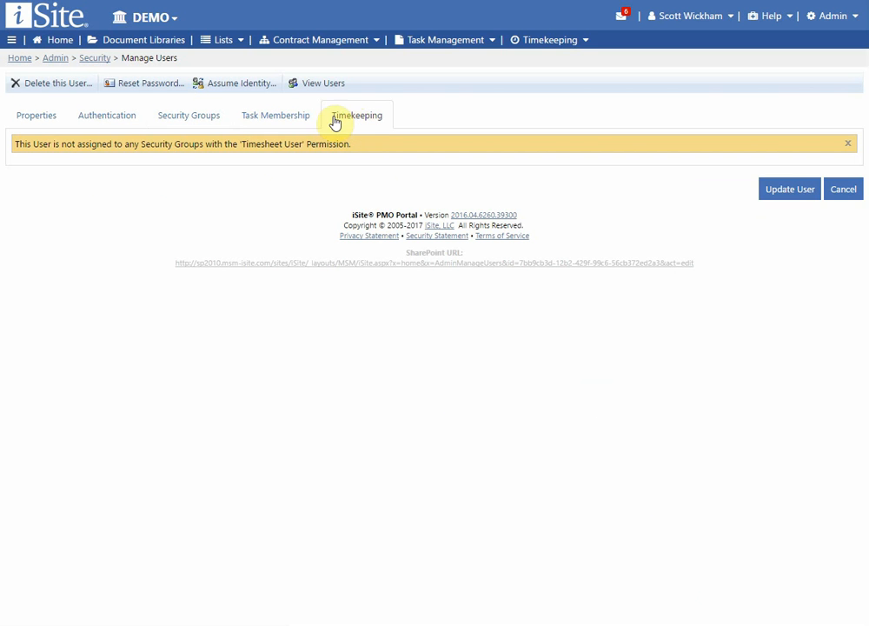
Step: Check Time Entry Users and save the user with Update User
{"action": "left_click", "coordinate": [196, 124]}
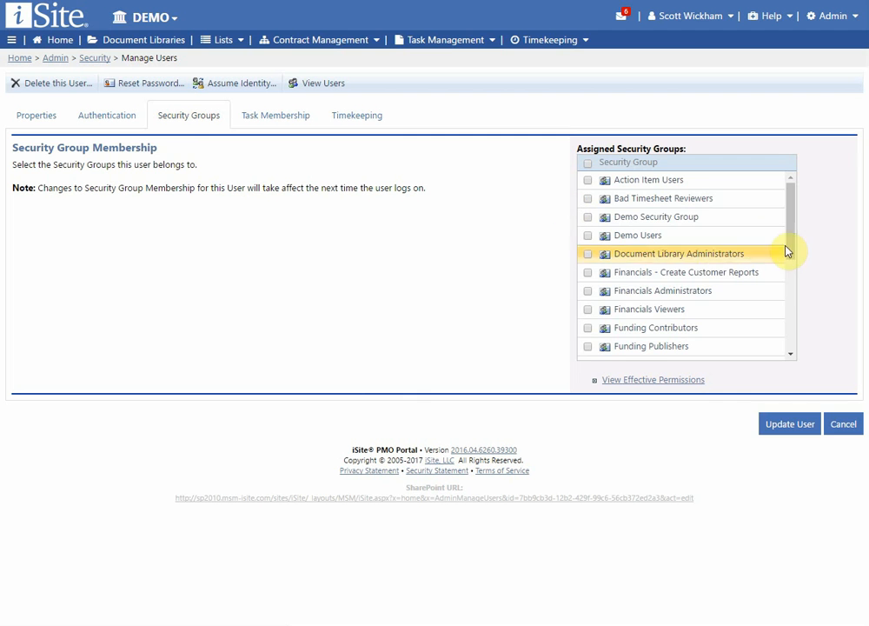
{"action": "scroll", "coordinate": [786, 248], "scroll_direction": "down", "scroll_amount": 5}
{"action": "left_click", "coordinate": [587, 314]}
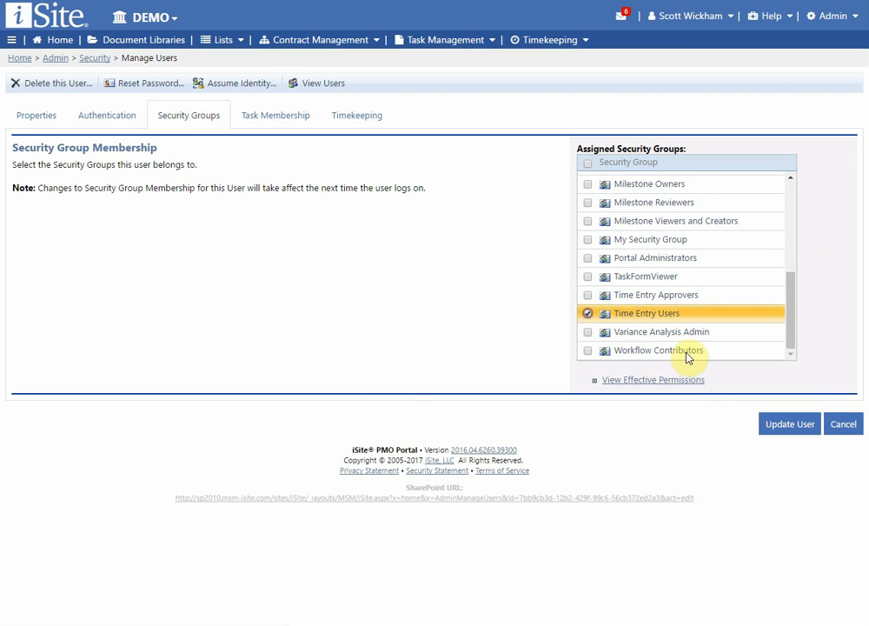
{"action": "left_click", "coordinate": [790, 427]}
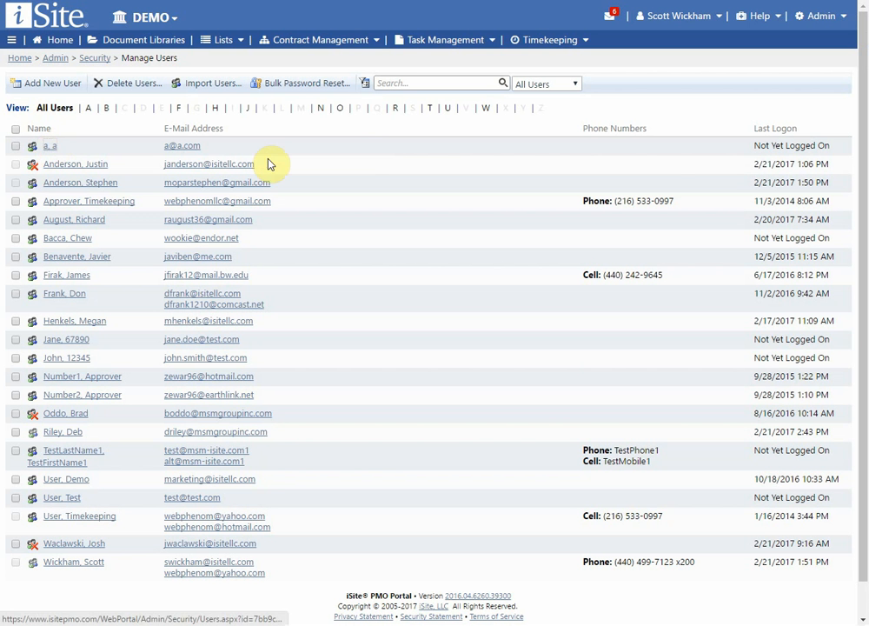
{"action": "left_click", "coordinate": [372, 148]}
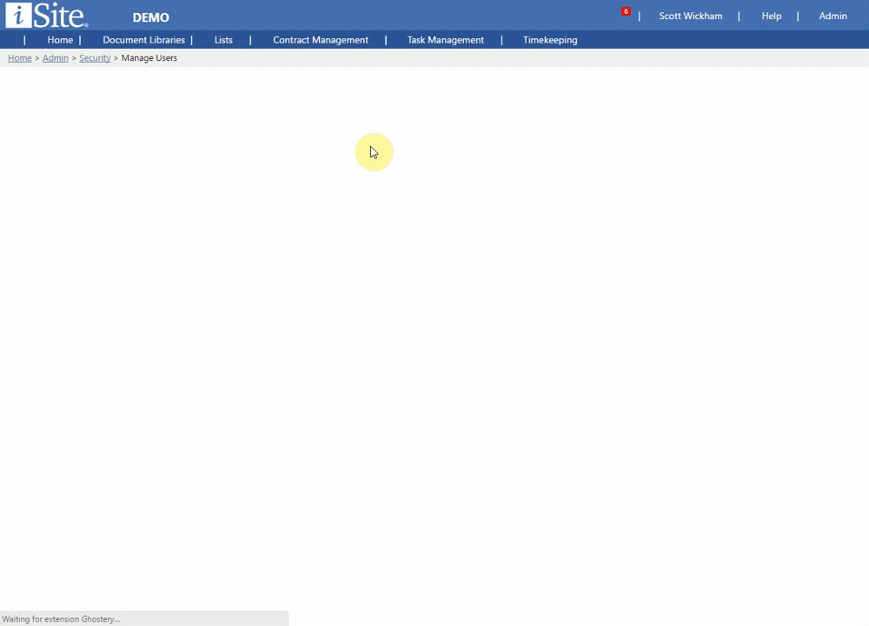
Step: Set the user's Assigned Approval Workflow to Alternate
{"action": "left_click", "coordinate": [362, 116]}
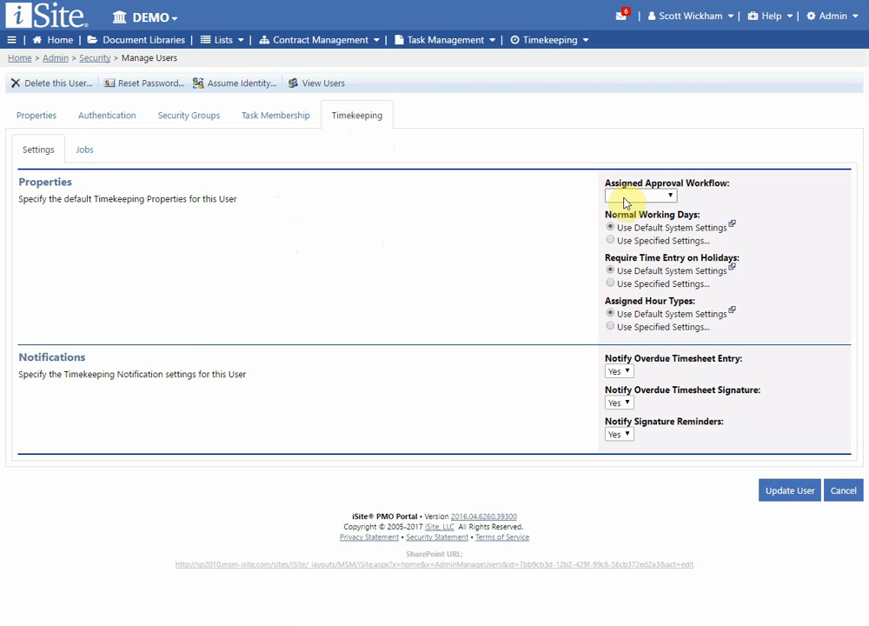
{"action": "left_click", "coordinate": [669, 199]}
{"action": "left_click", "coordinate": [669, 199]}
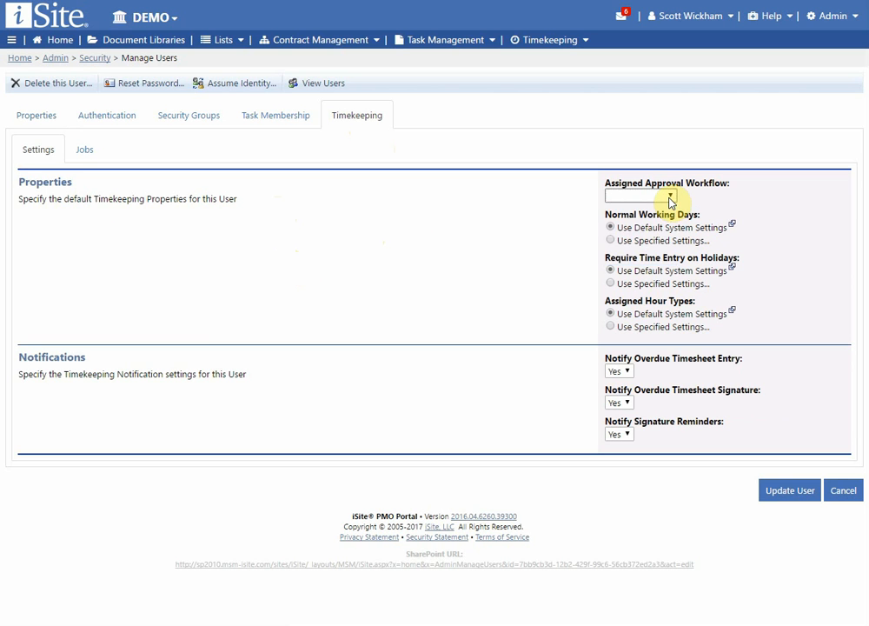
{"action": "left_click", "coordinate": [669, 199]}
{"action": "left_click", "coordinate": [647, 234]}
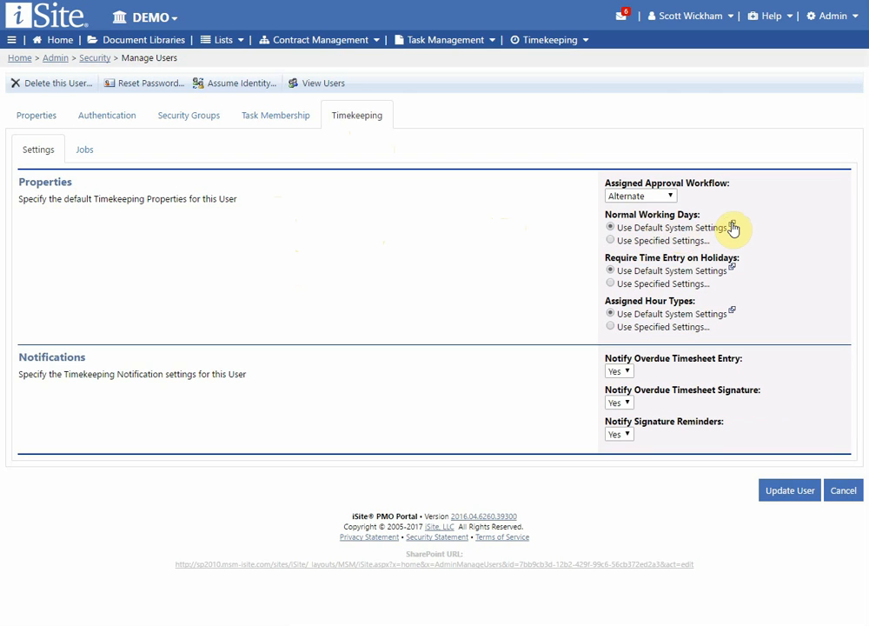
Step: Keep Normal Working Days at system defaults and view the user's timekeeping Jobs list
{"action": "mouse_move", "coordinate": [733, 226]}
{"action": "left_click", "coordinate": [691, 244]}
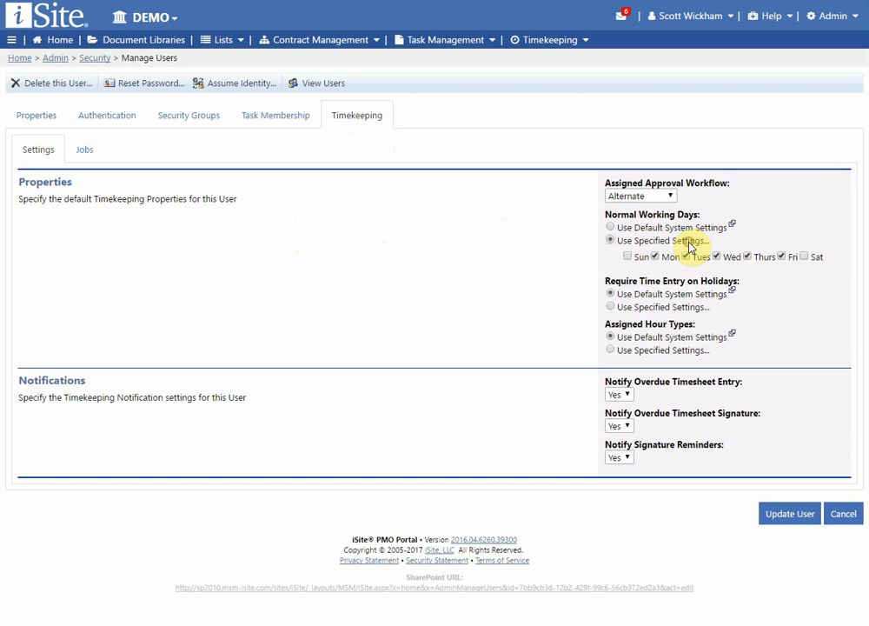
{"action": "left_click", "coordinate": [641, 228]}
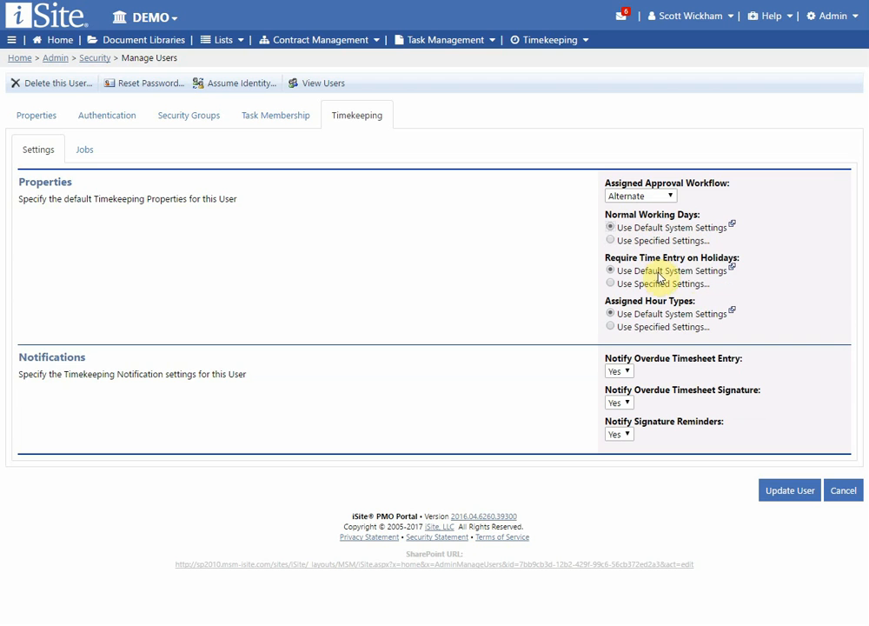
{"action": "mouse_move", "coordinate": [735, 272]}
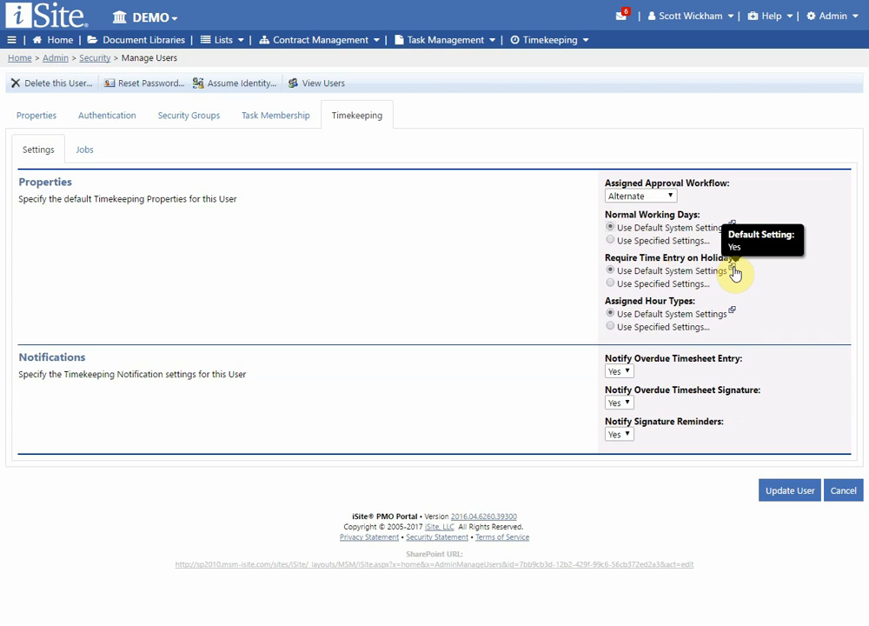
{"action": "mouse_move", "coordinate": [734, 315]}
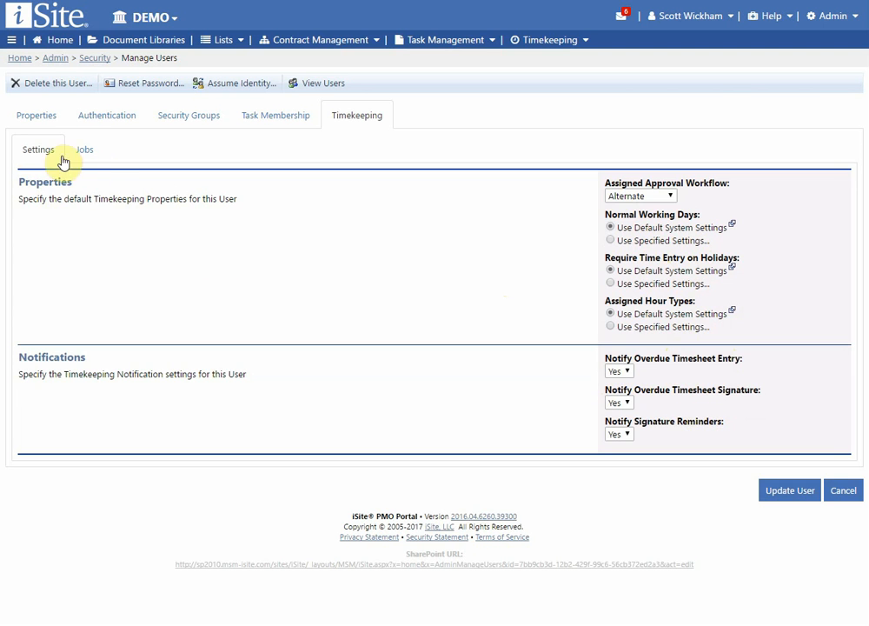
{"action": "left_click", "coordinate": [90, 152]}
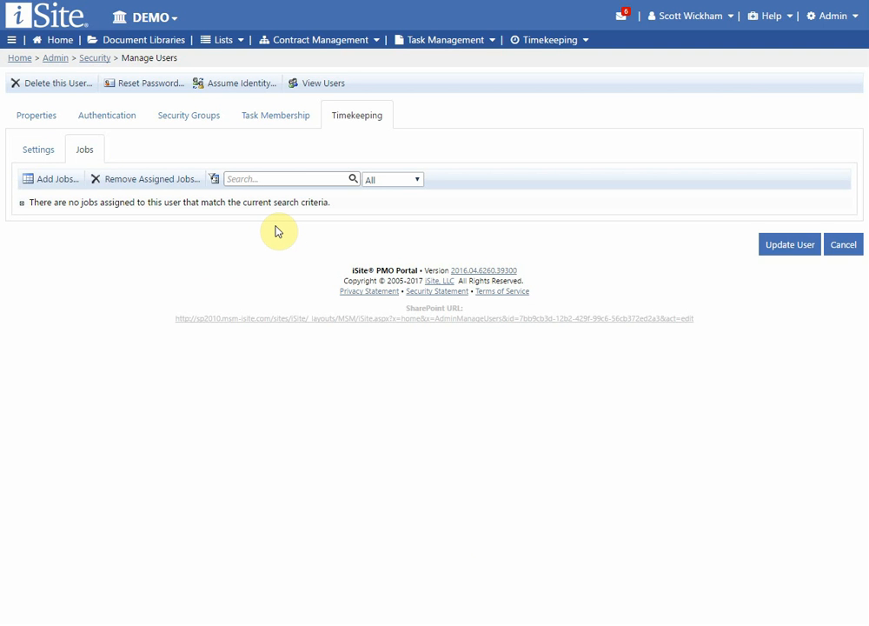
Step: Search 'test' and add Test 1, Test 2 and TestError1 to the user's jobs
{"action": "left_click", "coordinate": [46, 189]}
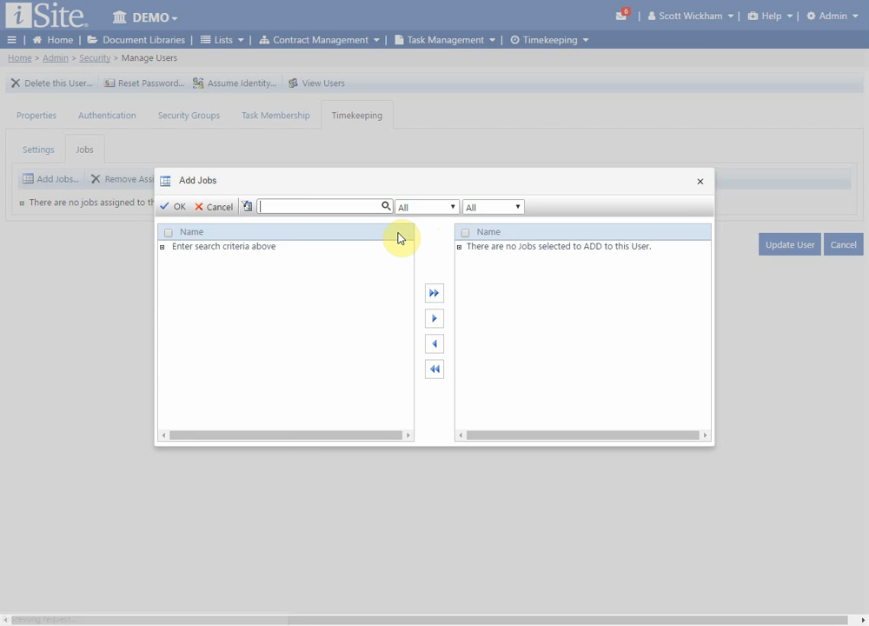
{"action": "left_click", "coordinate": [293, 206]}
{"action": "type", "text": "test"}
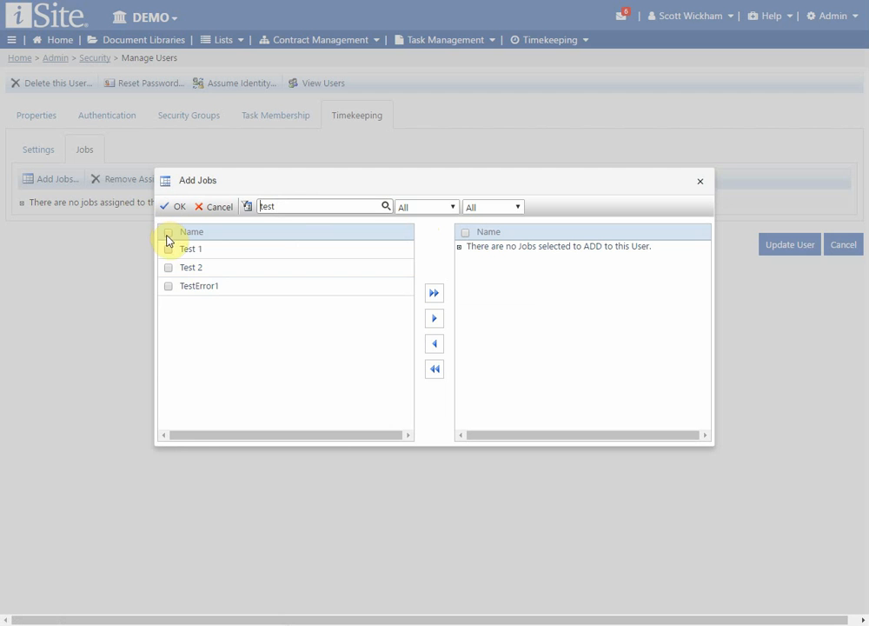
{"action": "left_click", "coordinate": [169, 240]}
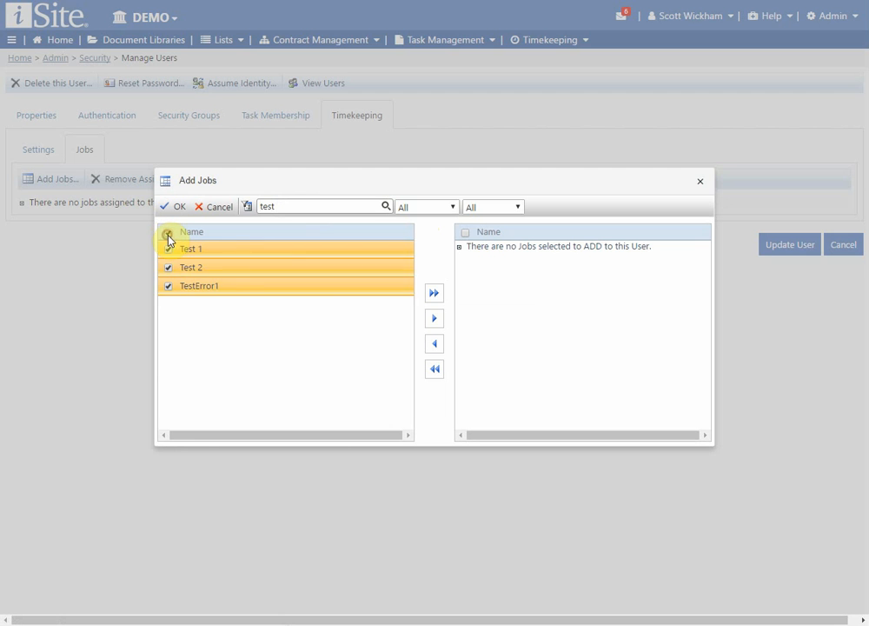
{"action": "left_click", "coordinate": [435, 321]}
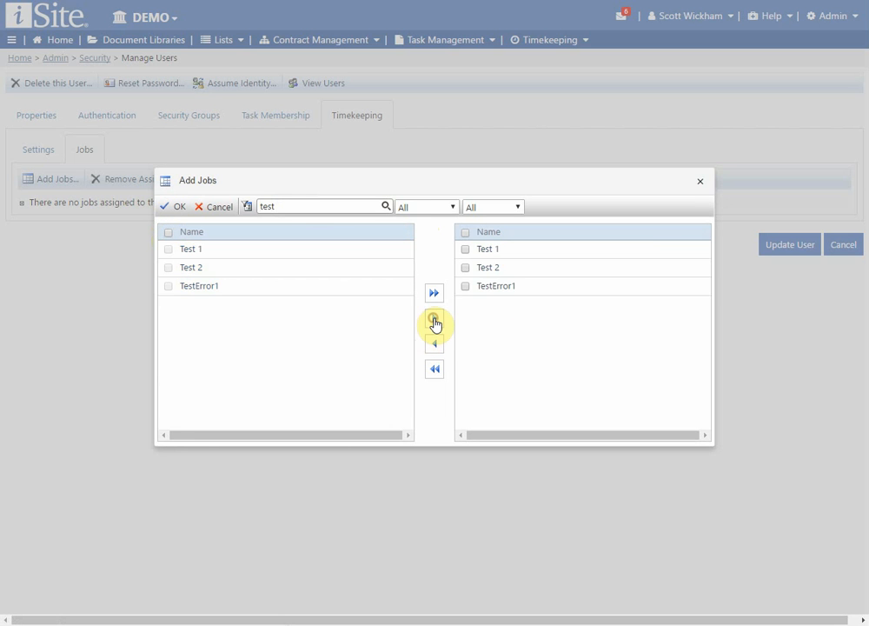
Step: Search 'a', add Holiday and the two iSite-2013Q3 development jobs, and confirm the assignment
{"action": "double_click", "coordinate": [286, 207]}
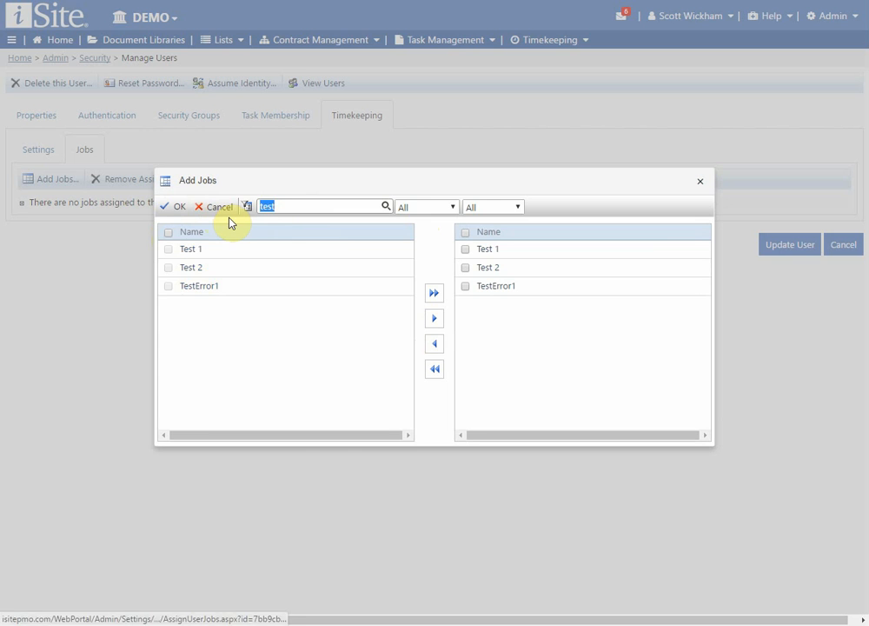
{"action": "type", "text": "a"}
{"action": "left_click", "coordinate": [169, 341]}
{"action": "left_click", "coordinate": [169, 323]}
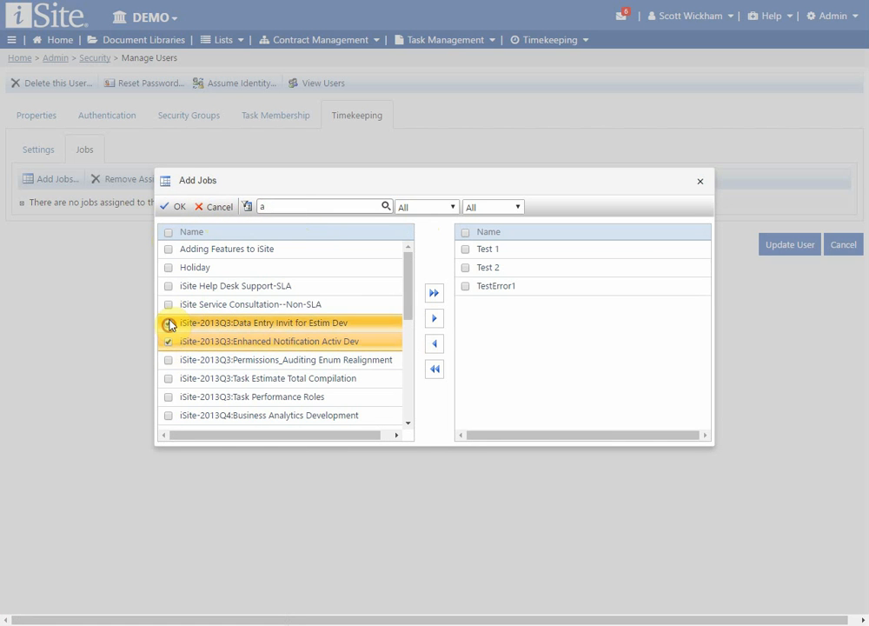
{"action": "left_click", "coordinate": [169, 268]}
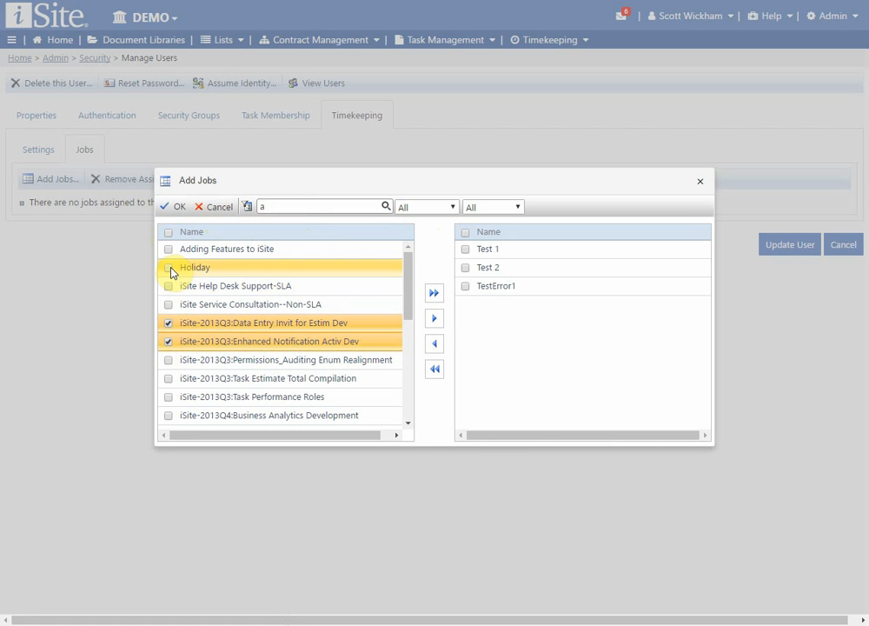
{"action": "left_click", "coordinate": [432, 320]}
{"action": "left_click", "coordinate": [173, 206]}
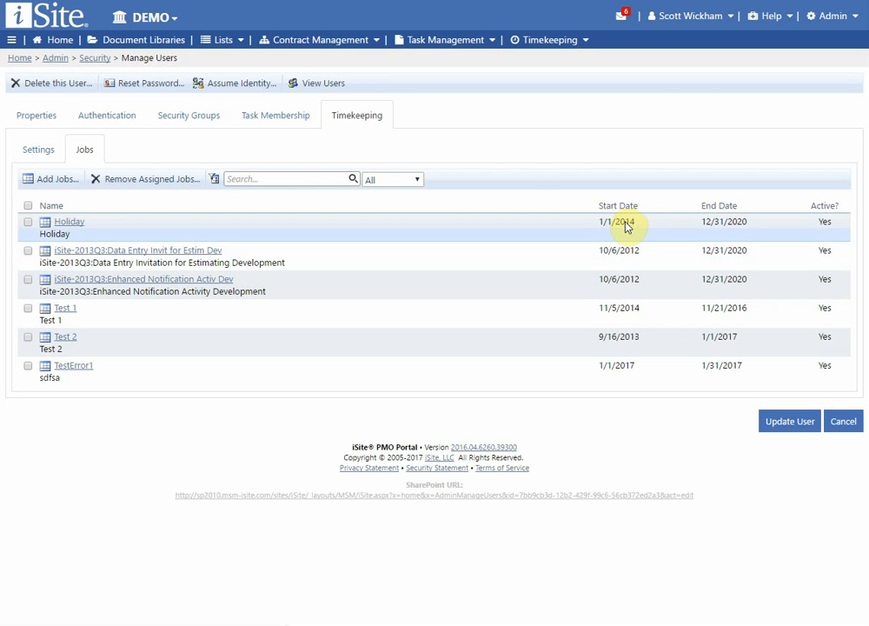
Step: Inspect the Holiday job's start, end and active settings, cancel, and reload the user page
{"action": "left_click", "coordinate": [71, 226]}
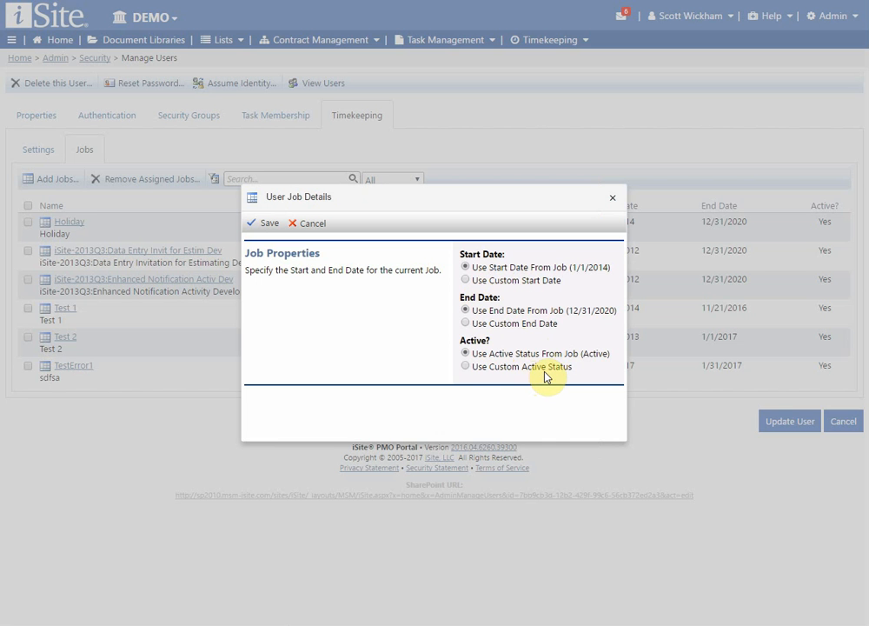
{"action": "left_click", "coordinate": [313, 228]}
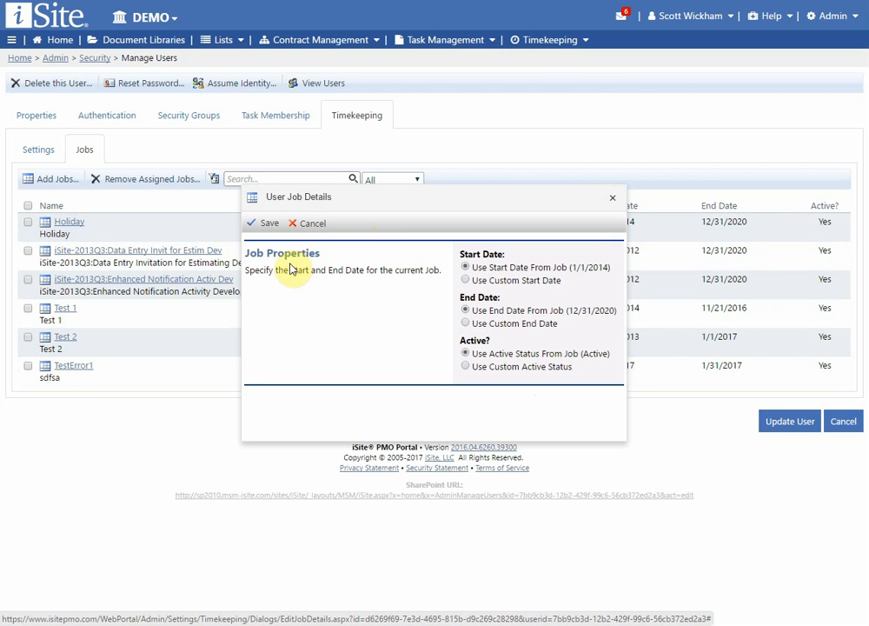
{"action": "left_click", "coordinate": [318, 226]}
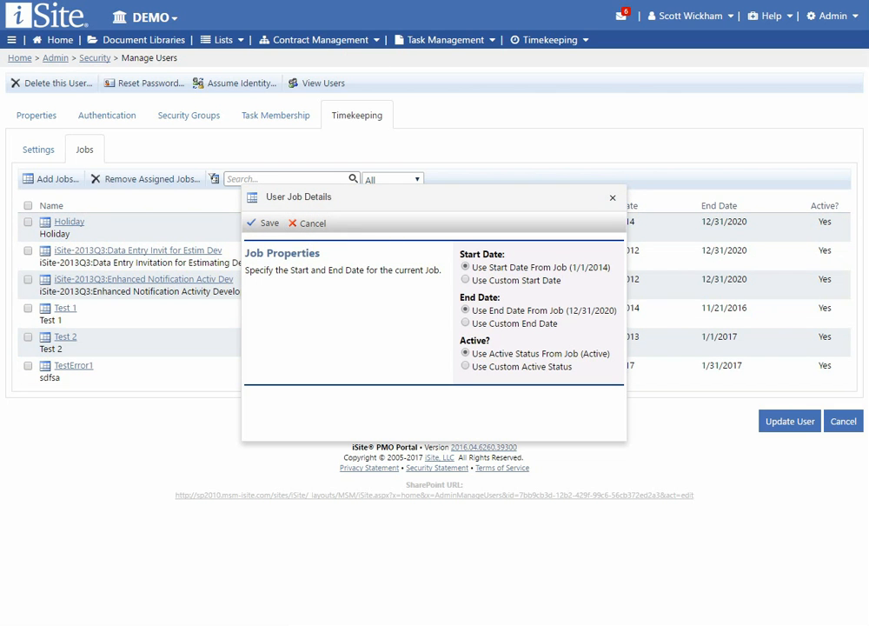
{"action": "key", "text": "F5"}
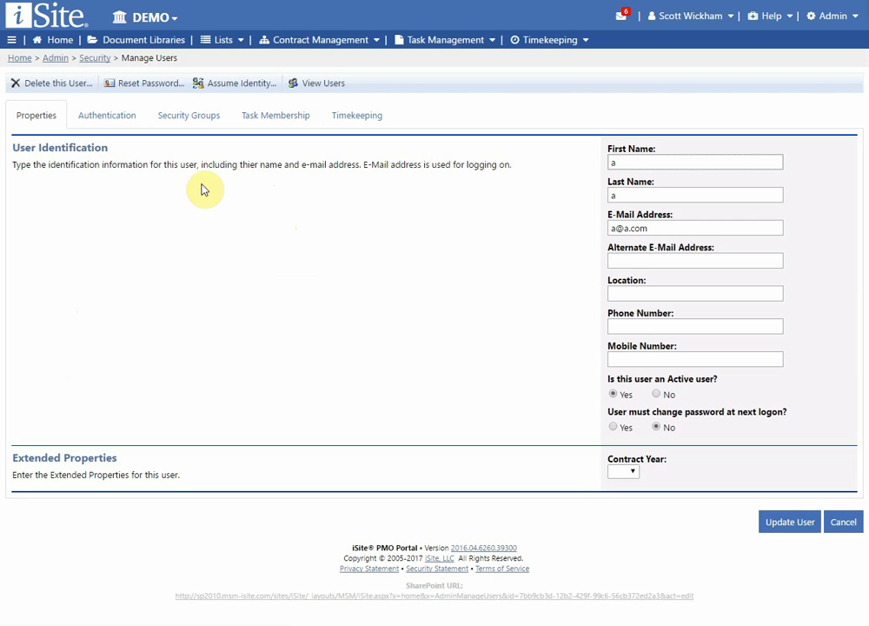
Step: Bring up the user's Reset Password form from the user toolbar
{"action": "left_click", "coordinate": [152, 87]}
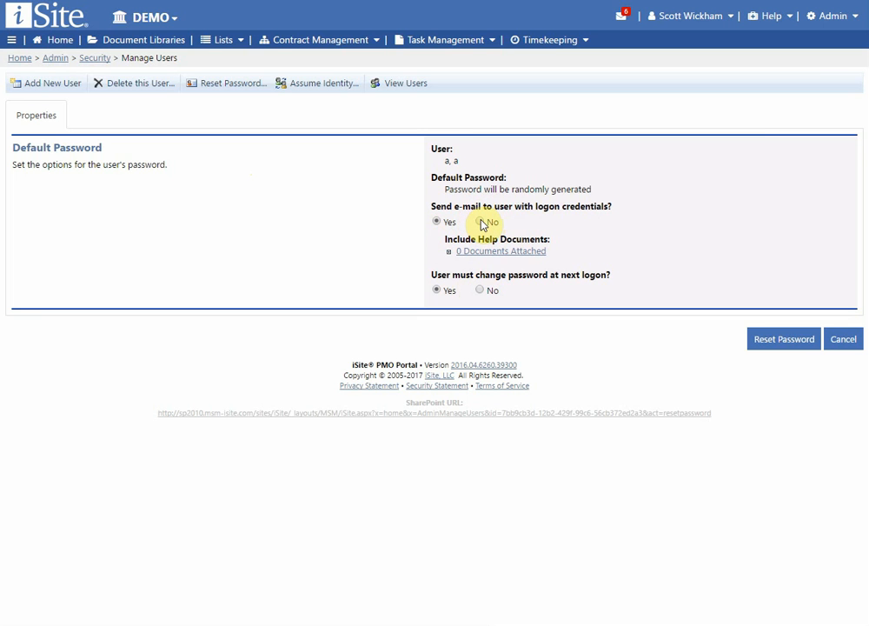
Step: Return to the user list, check five users and start deleting them
{"action": "left_click", "coordinate": [406, 93]}
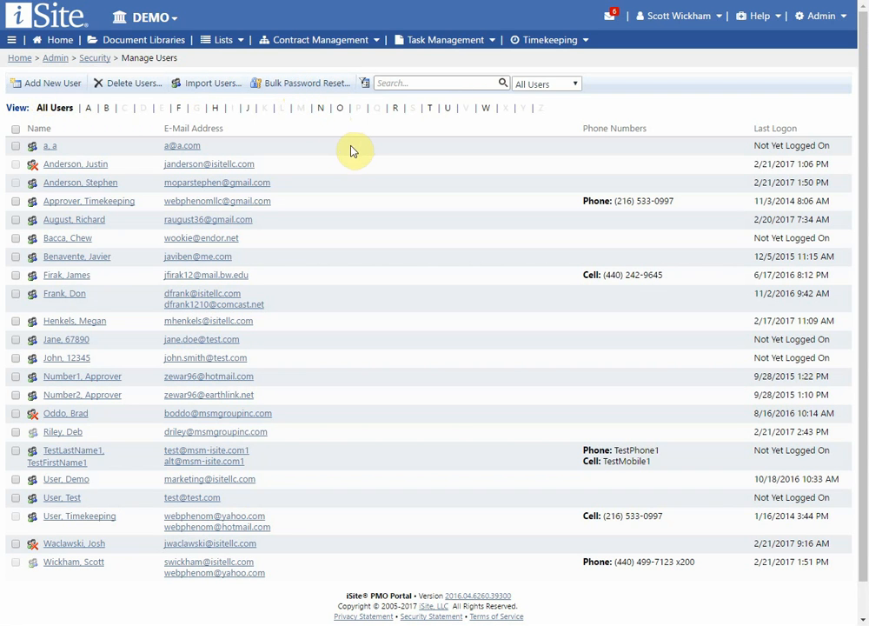
{"action": "left_click", "coordinate": [15, 146]}
{"action": "left_click", "coordinate": [15, 201]}
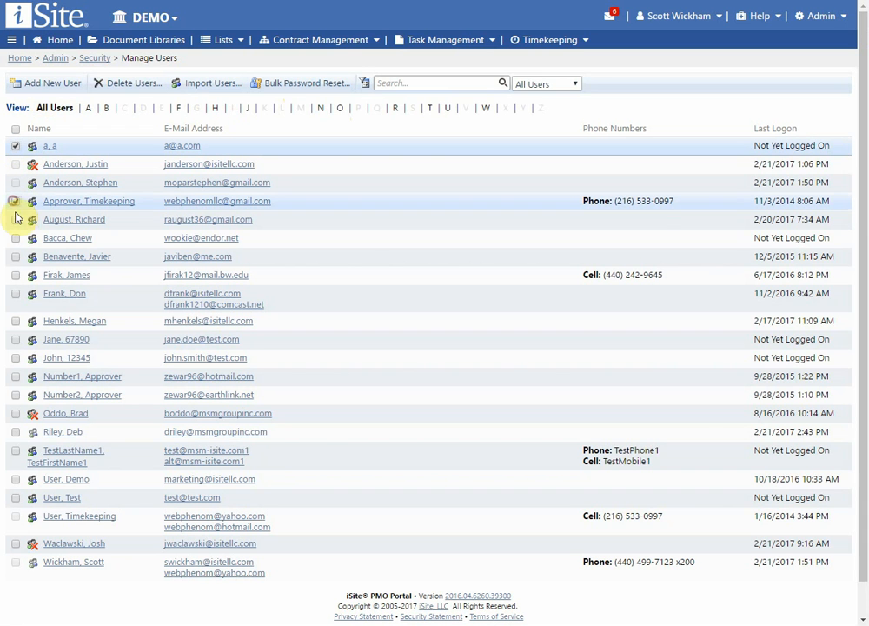
{"action": "left_click", "coordinate": [15, 219]}
{"action": "left_click", "coordinate": [15, 238]}
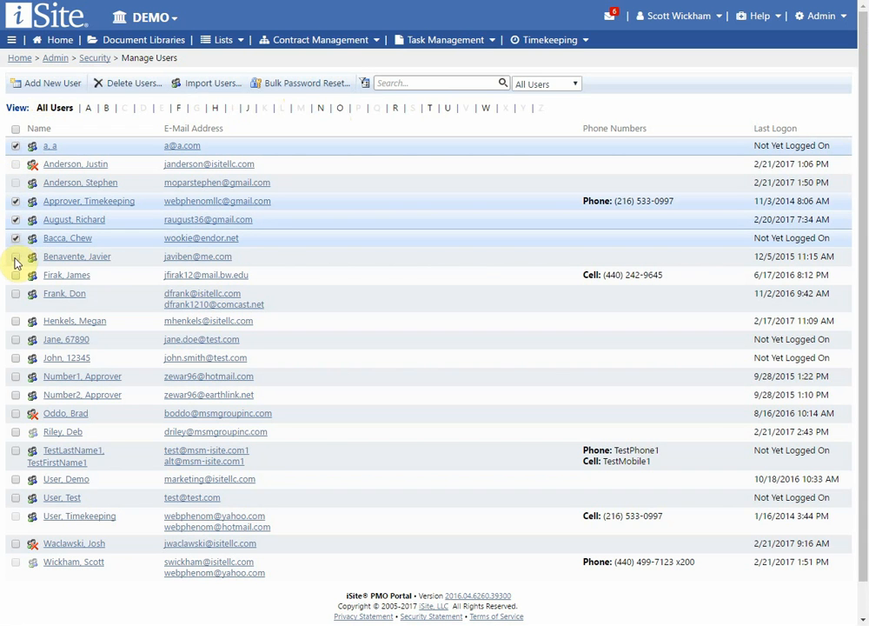
{"action": "left_click", "coordinate": [14, 256]}
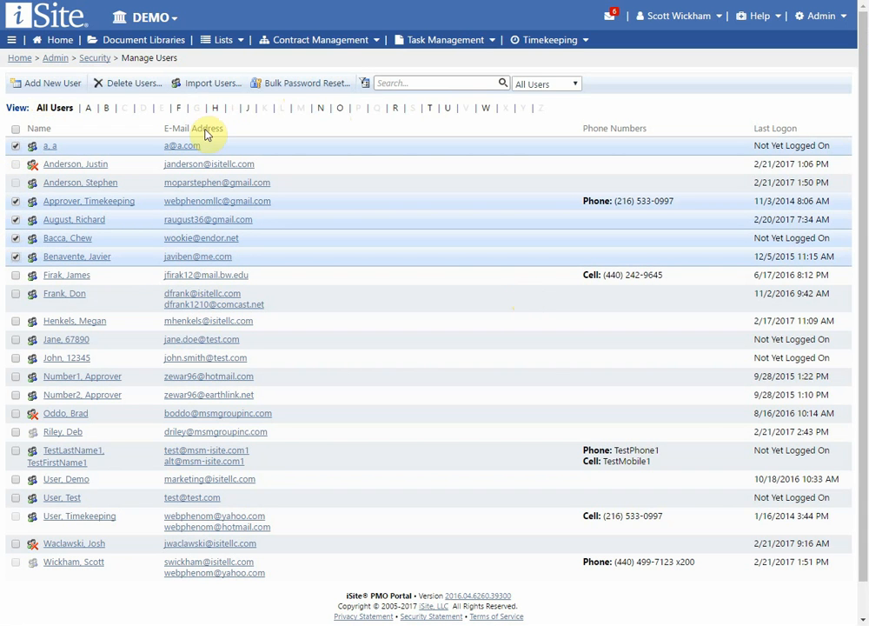
{"action": "left_click", "coordinate": [132, 87]}
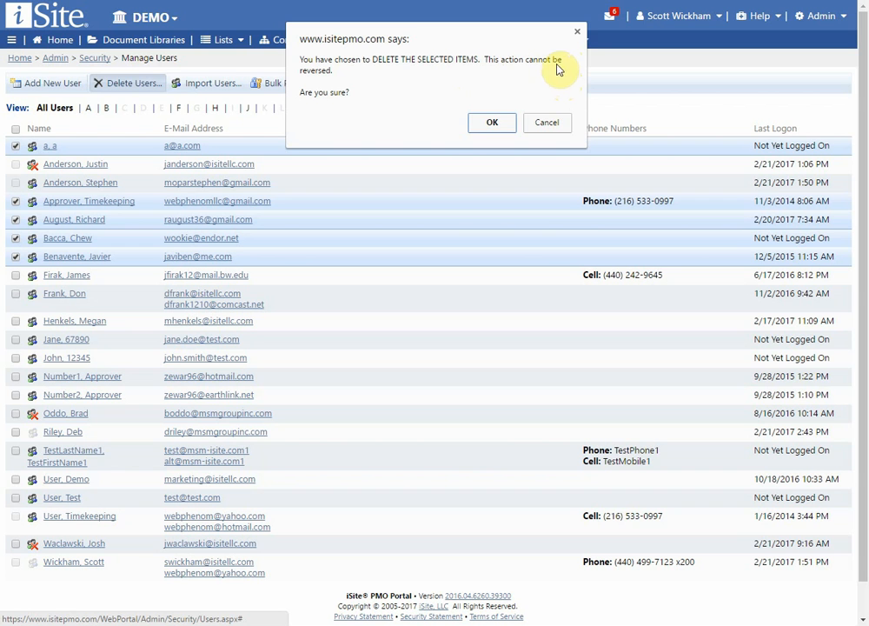
Step: Cancel the deletion and toggle select-all on and off so no user is checked
{"action": "left_click", "coordinate": [548, 122]}
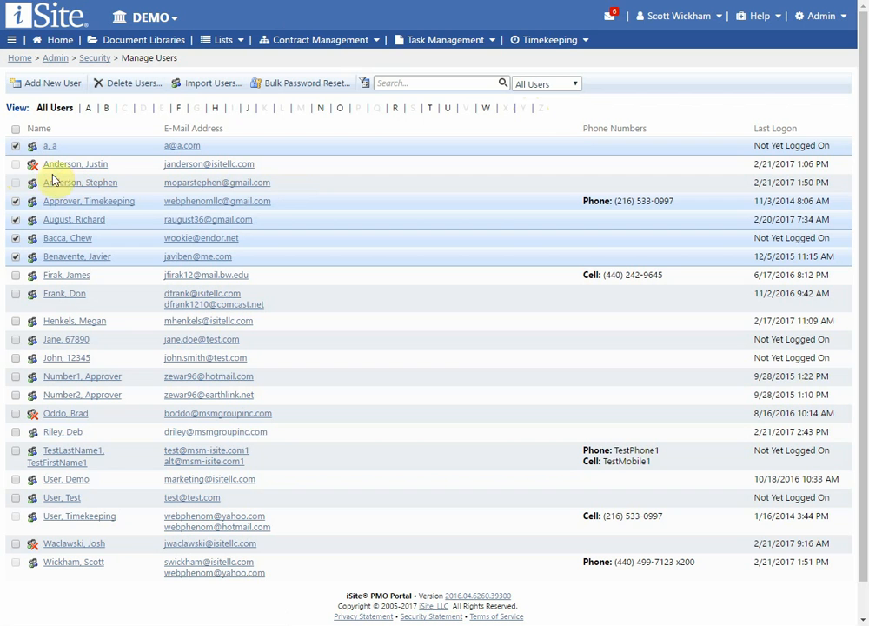
{"action": "mouse_move", "coordinate": [16, 167]}
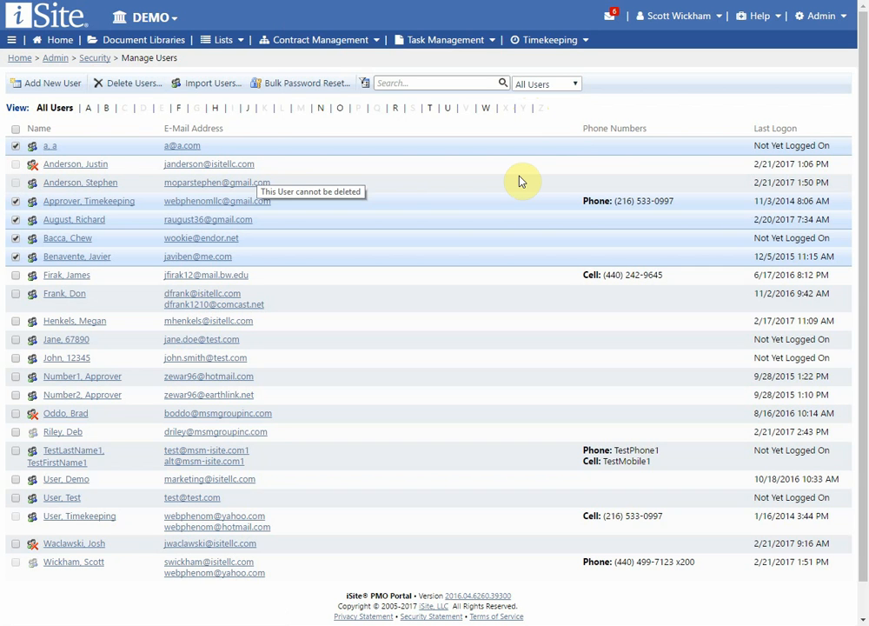
{"action": "left_click", "coordinate": [16, 130]}
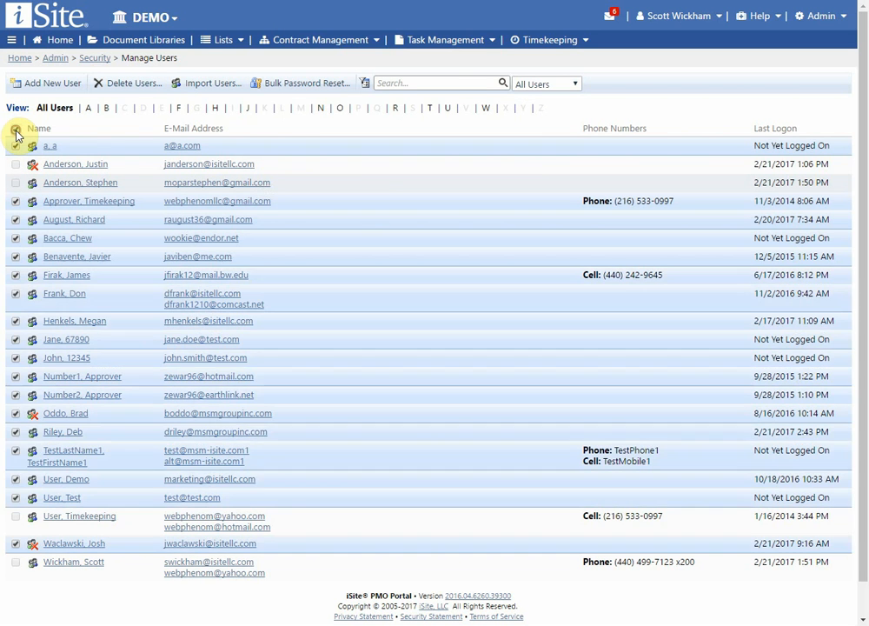
{"action": "left_click", "coordinate": [16, 129]}
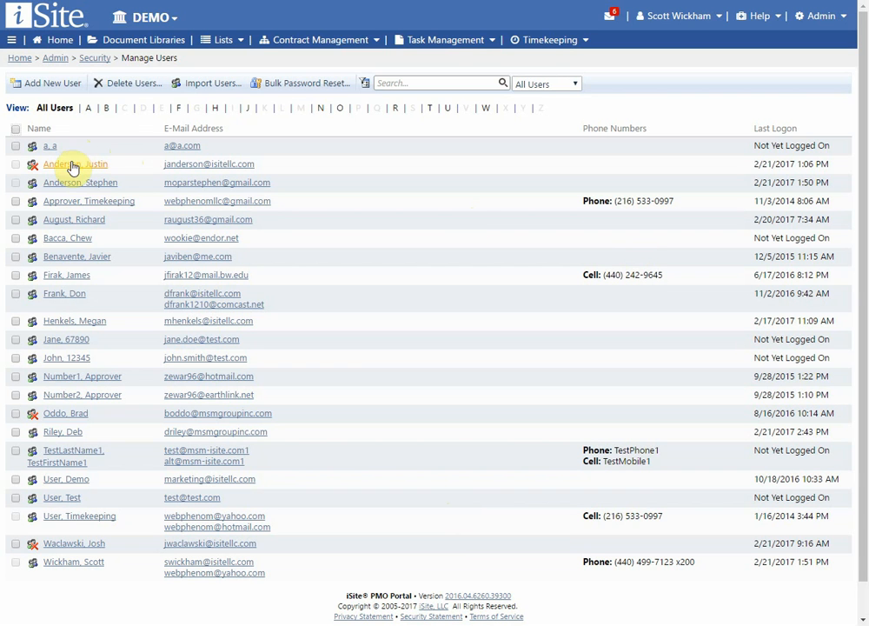
Step: From the Security page, choose Assume User Identity to act as the test user
{"action": "left_click", "coordinate": [90, 57]}
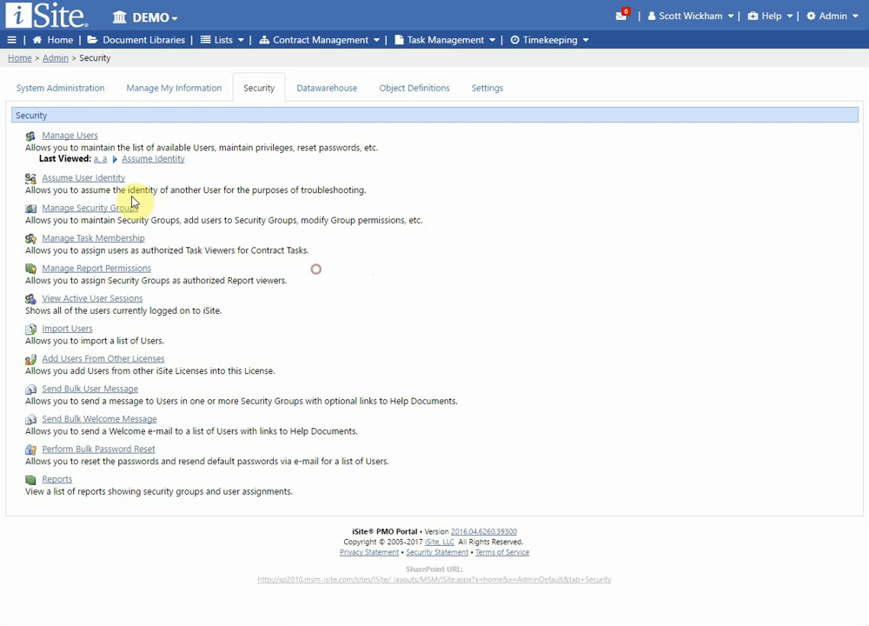
{"action": "left_click", "coordinate": [108, 179]}
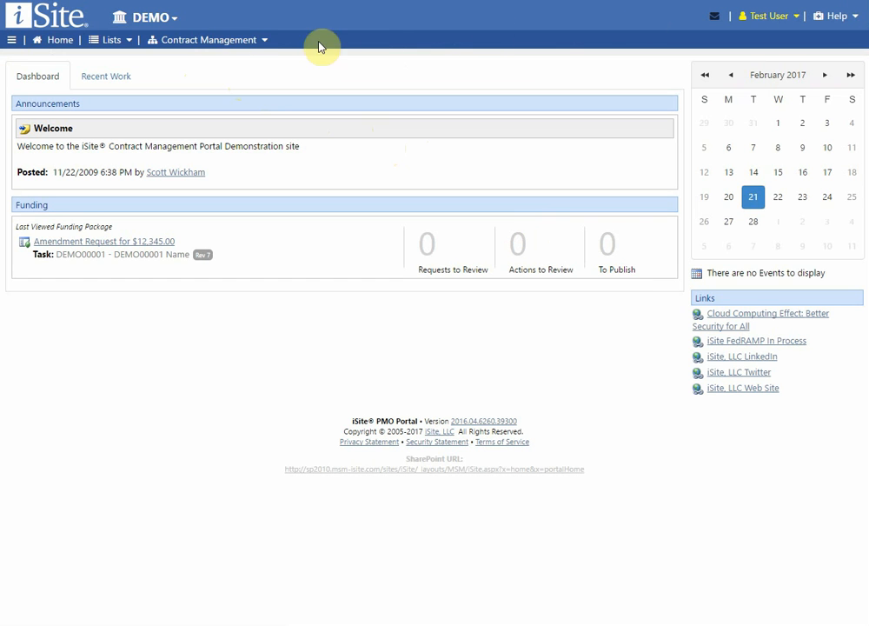
Step: Check the Lists and Contract Management menus, then log off the assumed Test User
{"action": "left_click", "coordinate": [131, 42]}
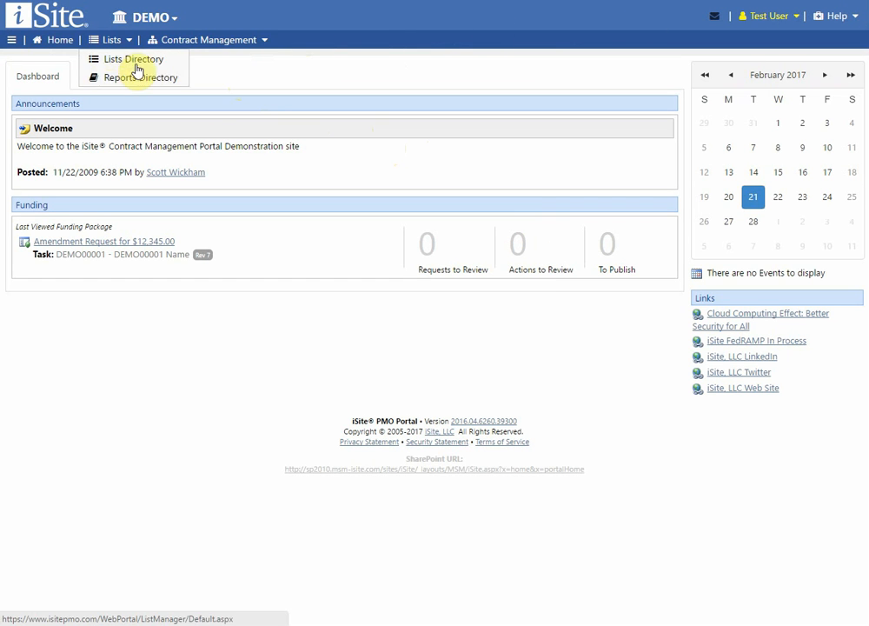
{"action": "mouse_move", "coordinate": [217, 44]}
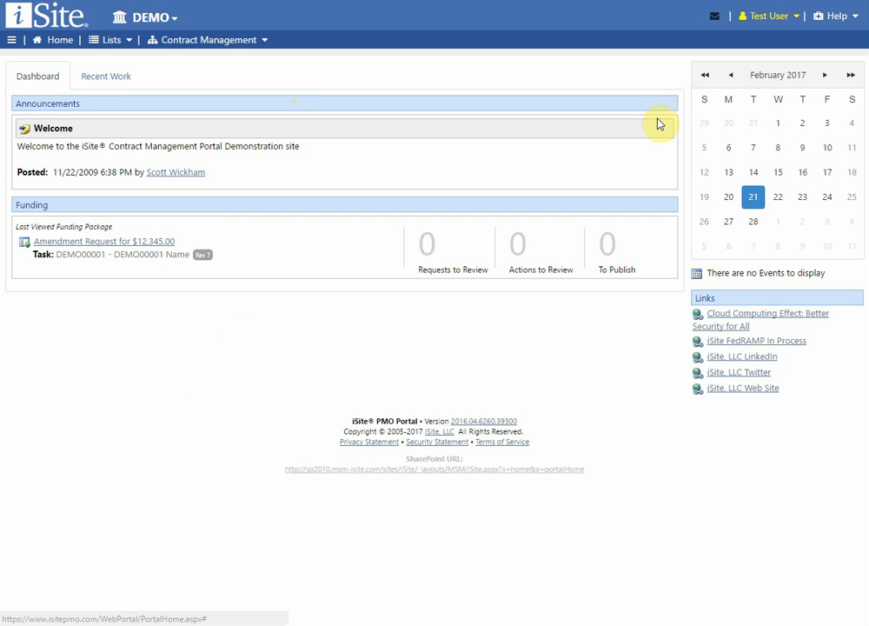
{"action": "left_click", "coordinate": [782, 19]}
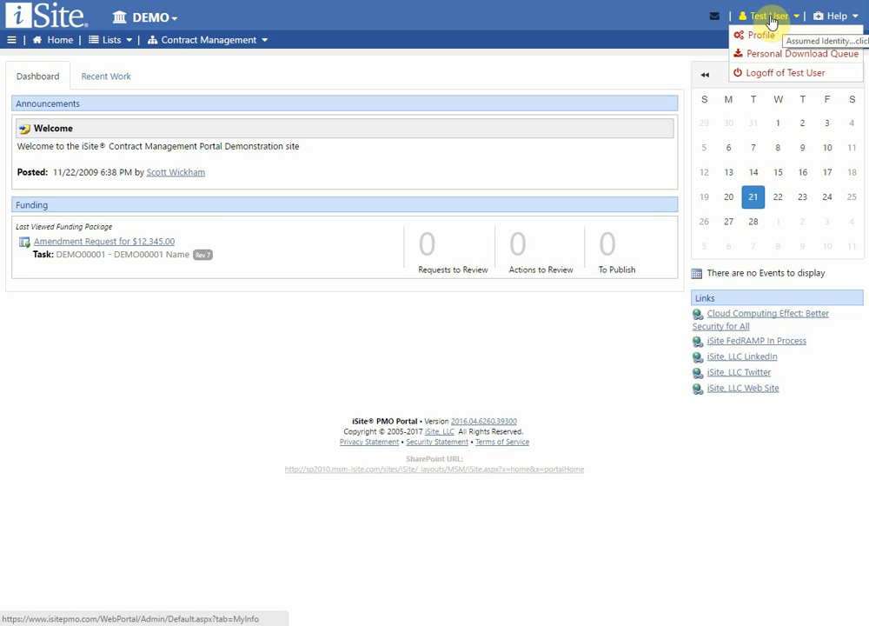
{"action": "left_click", "coordinate": [774, 77]}
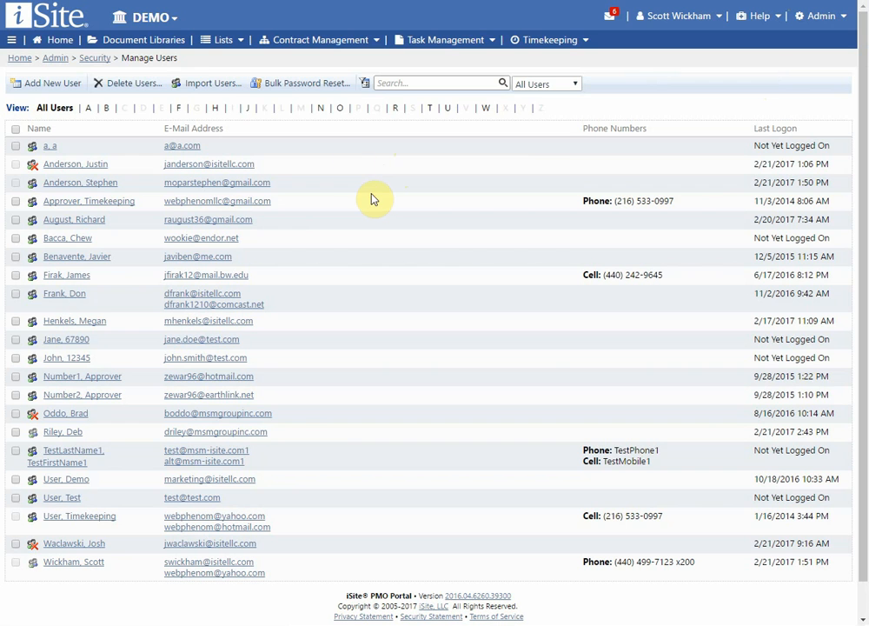
Step: Open Manage Security Groups from the Security admin page
{"action": "left_click", "coordinate": [96, 59]}
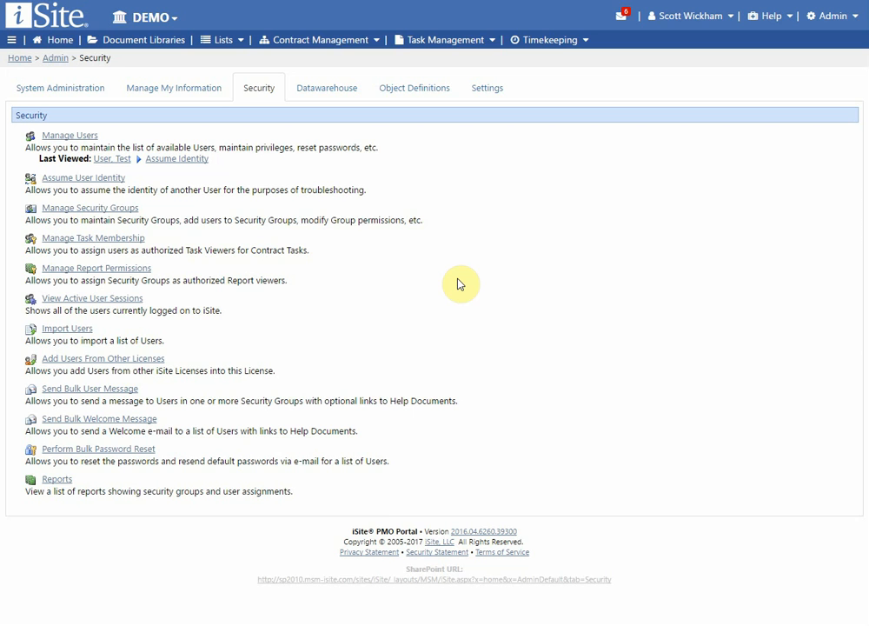
{"action": "left_click", "coordinate": [117, 212]}
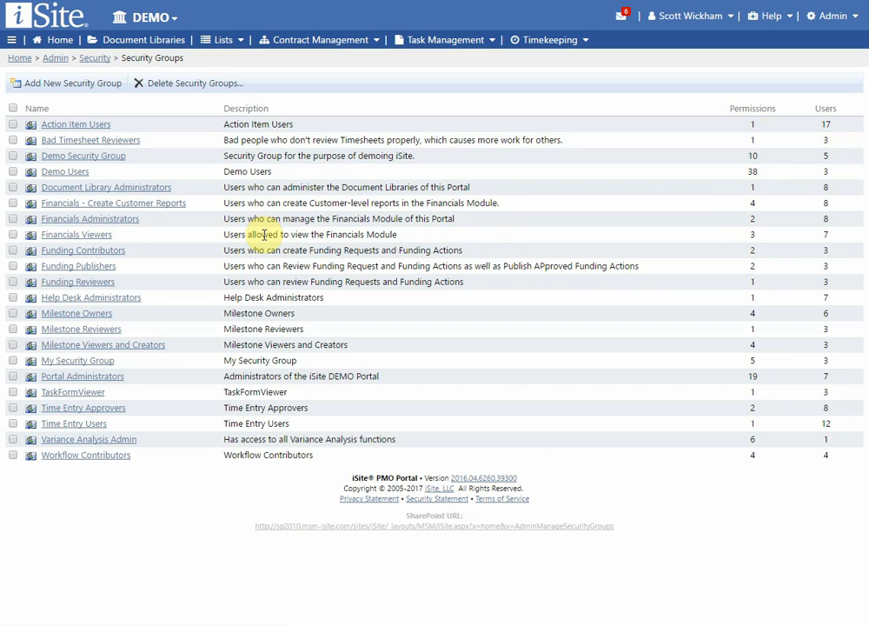
Step: Open the Action Item Users group and review its Edit Properties form without saving
{"action": "left_click", "coordinate": [78, 125]}
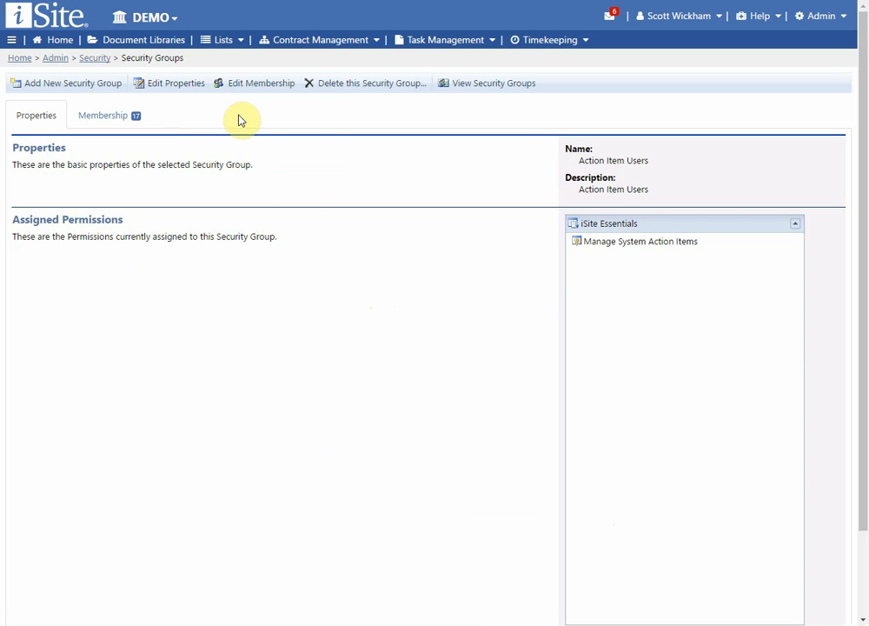
{"action": "left_click", "coordinate": [178, 87]}
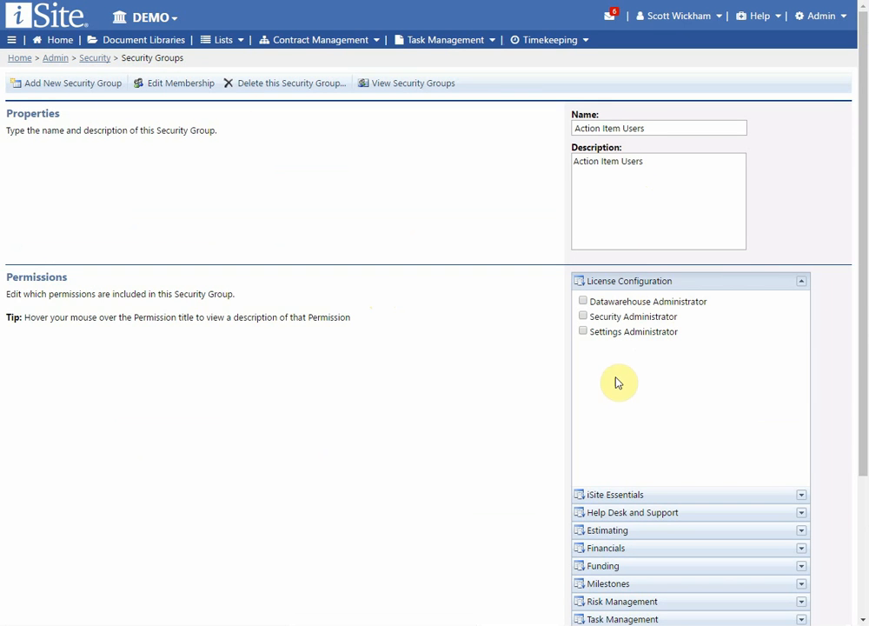
{"action": "scroll", "coordinate": [631, 391], "scroll_direction": "down", "scroll_amount": 1}
{"action": "scroll", "coordinate": [633, 401], "scroll_direction": "down", "scroll_amount": 2}
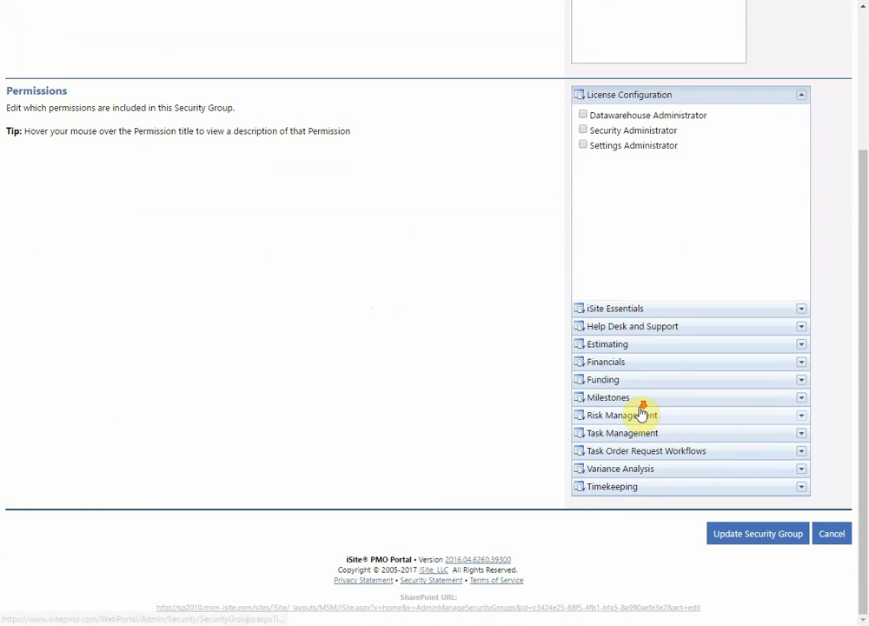
{"action": "scroll", "coordinate": [643, 412], "scroll_direction": "up", "scroll_amount": 3}
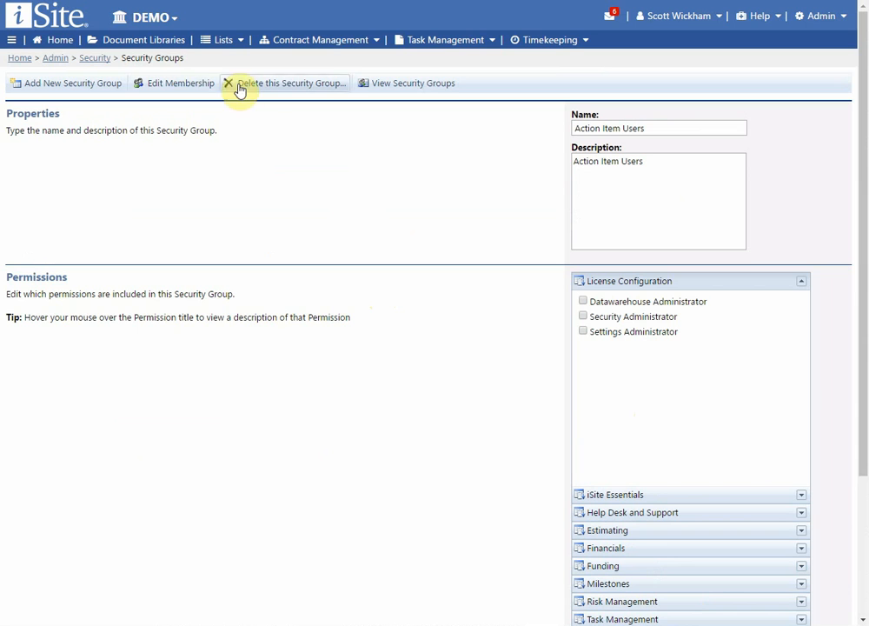
{"action": "scroll", "coordinate": [677, 321], "scroll_direction": "down", "scroll_amount": 3}
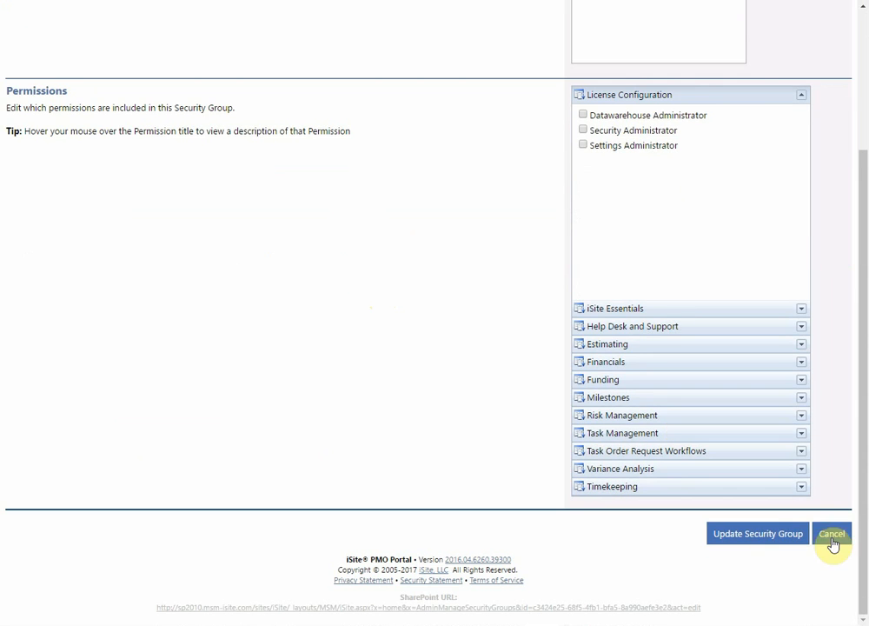
{"action": "left_click", "coordinate": [832, 543]}
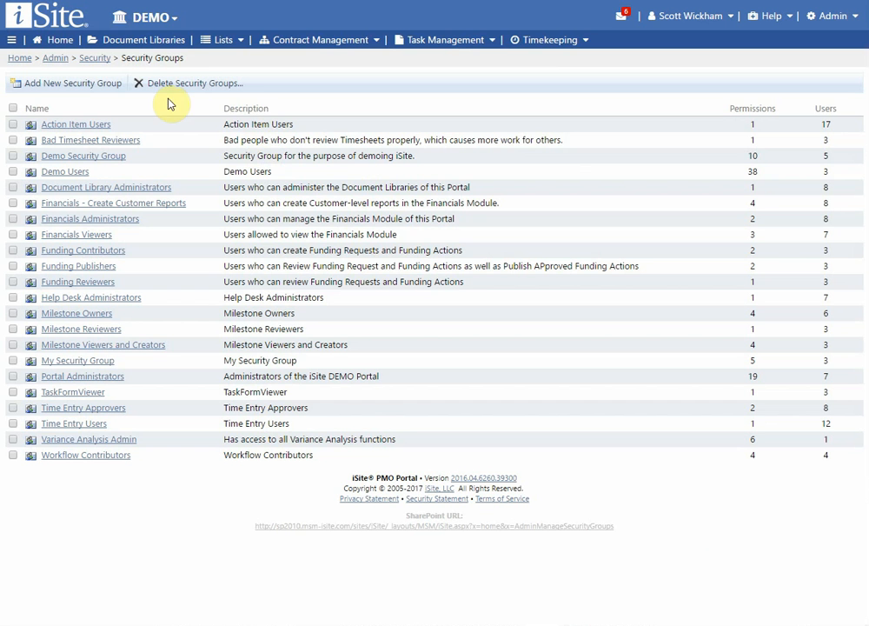
Step: Reopen the group and look at Edit Membership, leaving without changes
{"action": "left_click", "coordinate": [93, 124]}
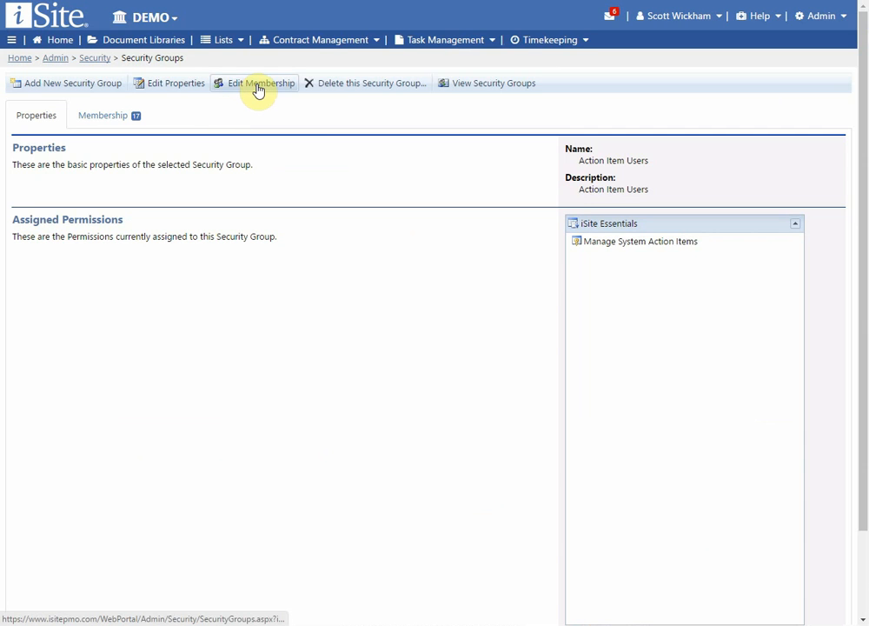
{"action": "left_click", "coordinate": [109, 119]}
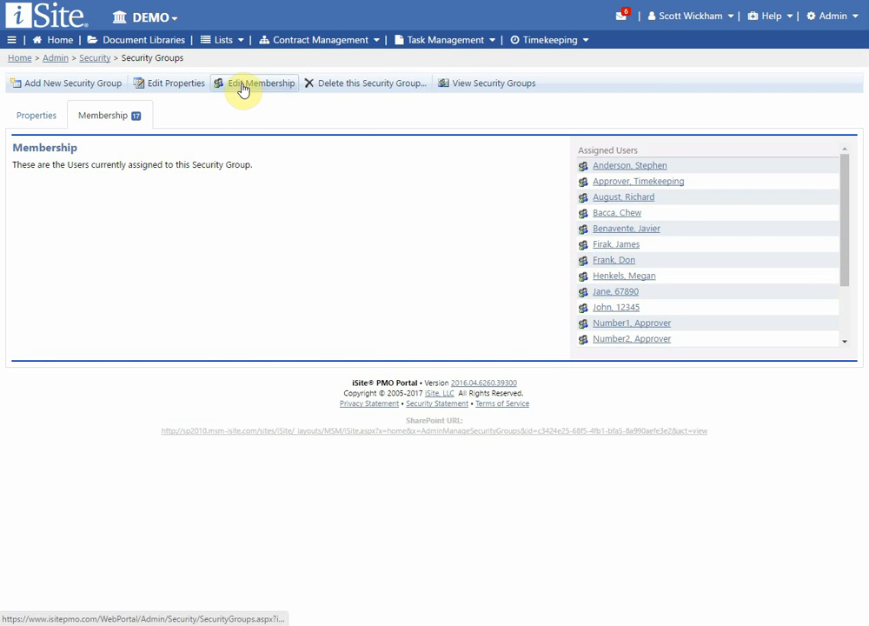
{"action": "left_click", "coordinate": [284, 92]}
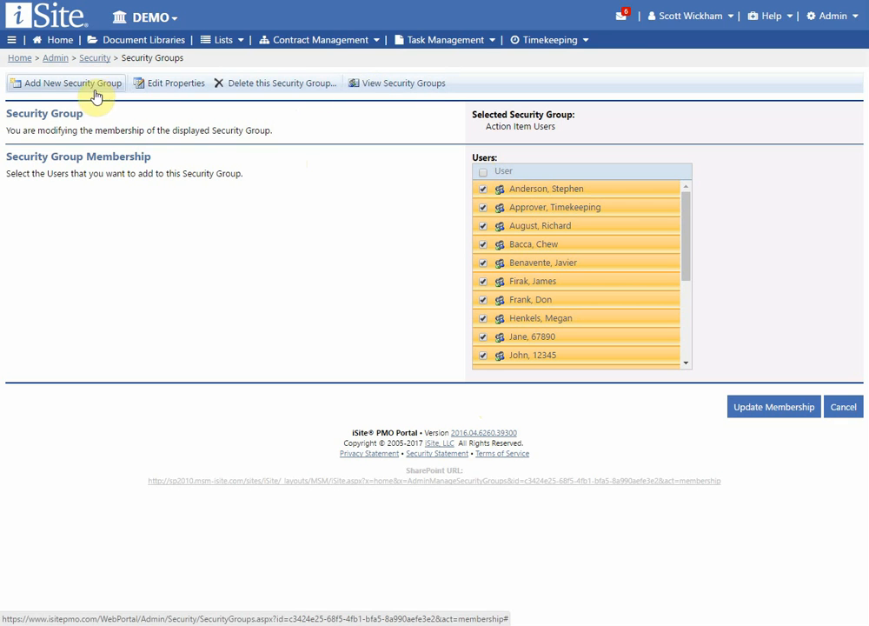
{"action": "left_click", "coordinate": [840, 408]}
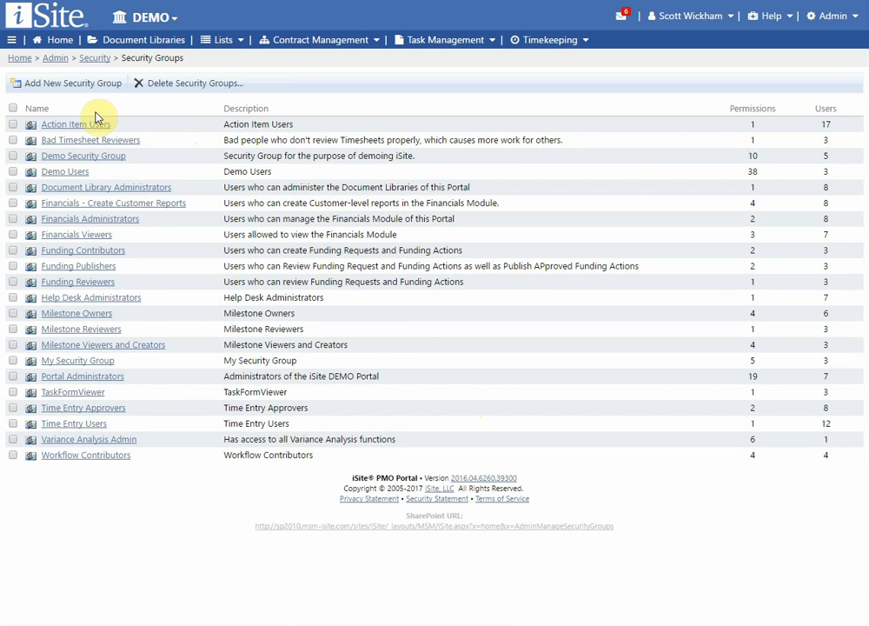
Step: Reopen the group and switch between its tabs, ending on the 17-user Membership list
{"action": "left_click", "coordinate": [69, 124]}
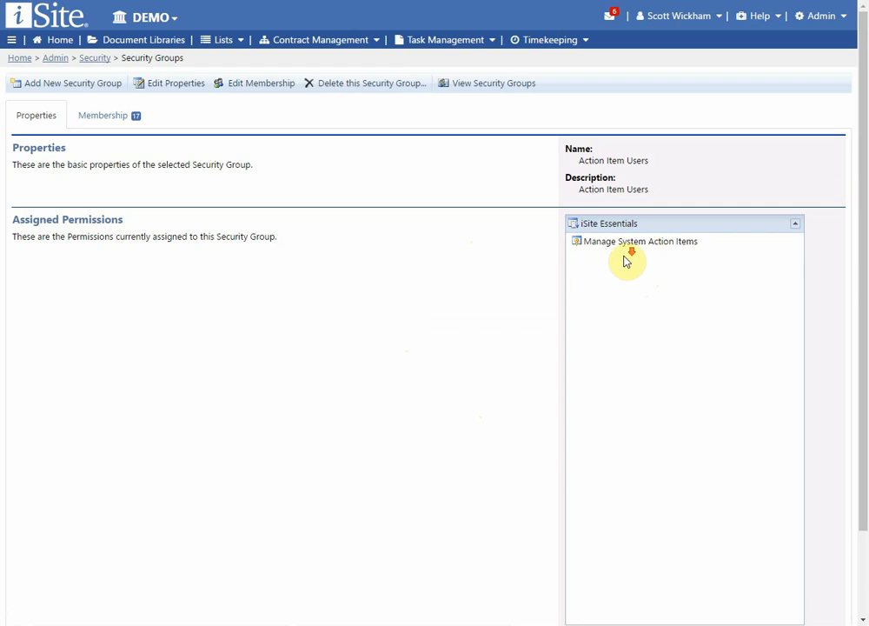
{"action": "scroll", "coordinate": [625, 254], "scroll_direction": "down", "scroll_amount": 2}
{"action": "scroll", "coordinate": [625, 265], "scroll_direction": "up", "scroll_amount": 2}
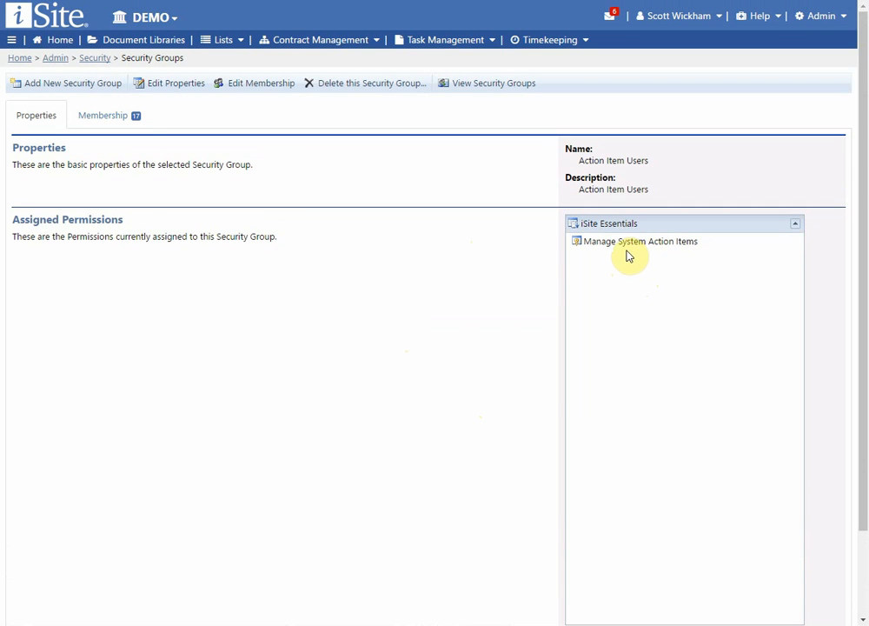
{"action": "left_click", "coordinate": [88, 122]}
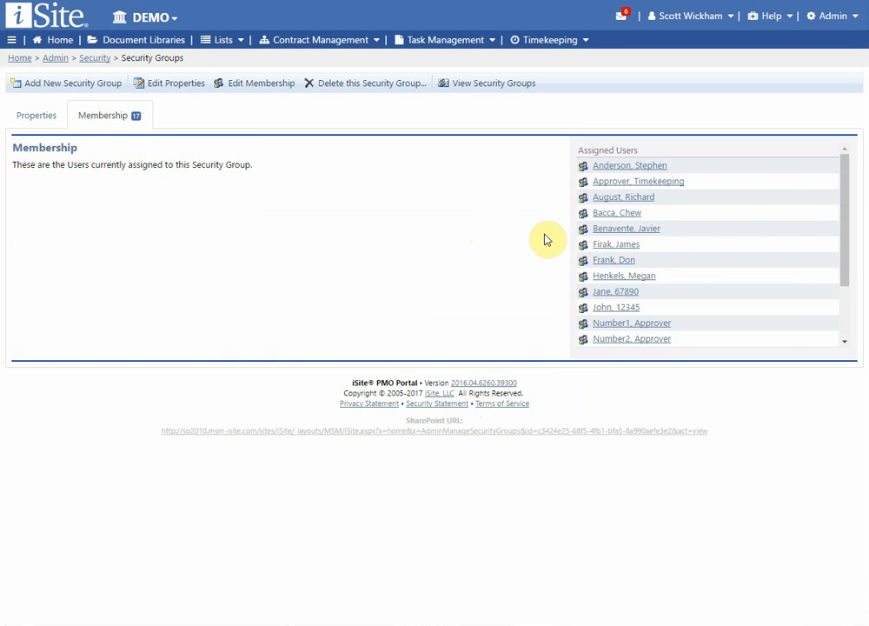
{"action": "left_click", "coordinate": [28, 121]}
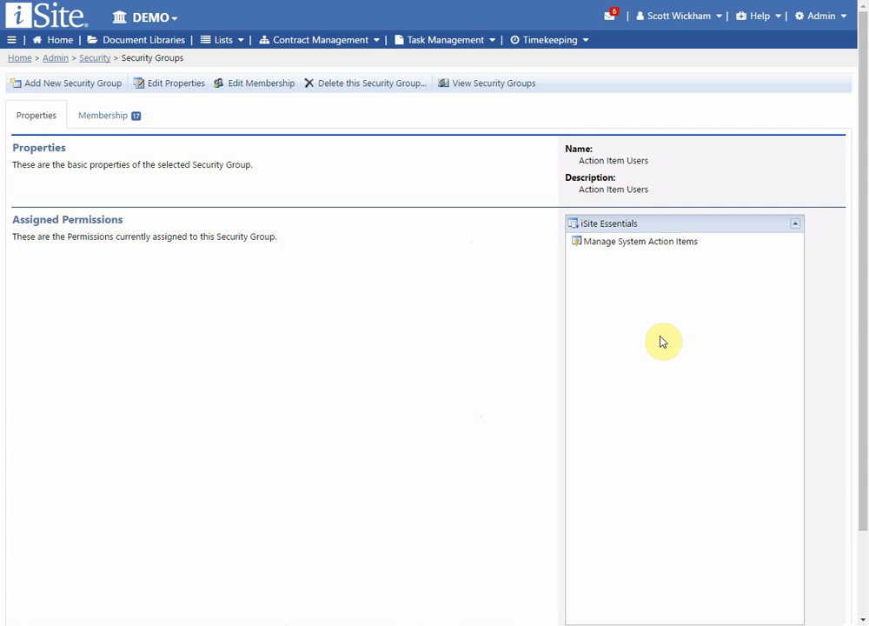
{"action": "scroll", "coordinate": [622, 291], "scroll_direction": "down", "scroll_amount": 1}
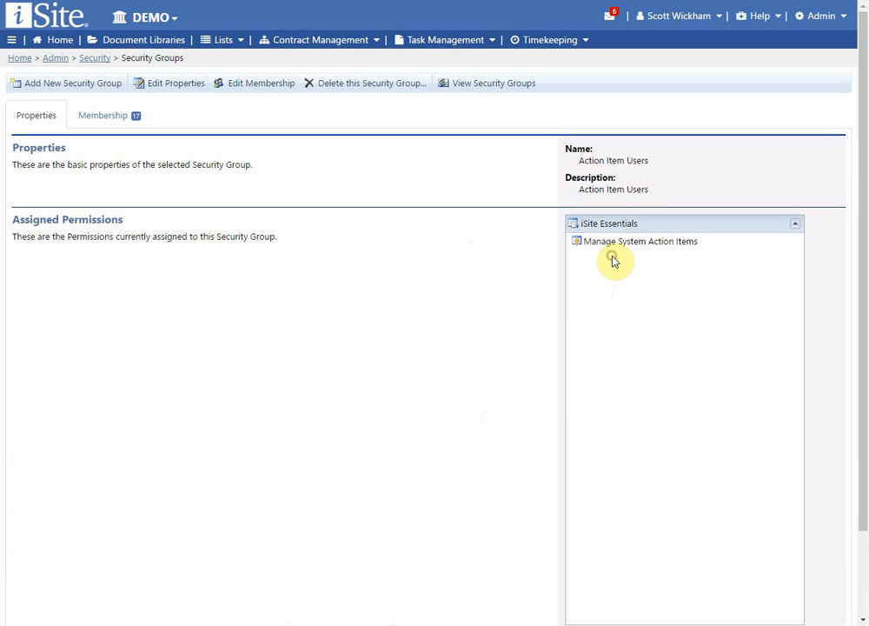
{"action": "left_click", "coordinate": [134, 119]}
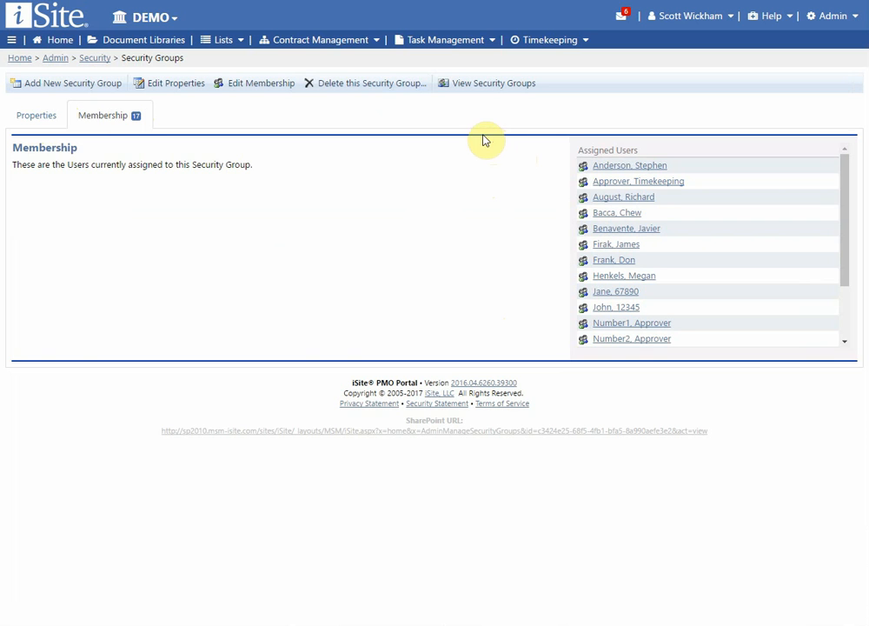
Step: Check Demo Security Group, Document Library Administrators, Financials - Create Customer Reports and Financials Administrators
{"action": "left_click", "coordinate": [472, 84]}
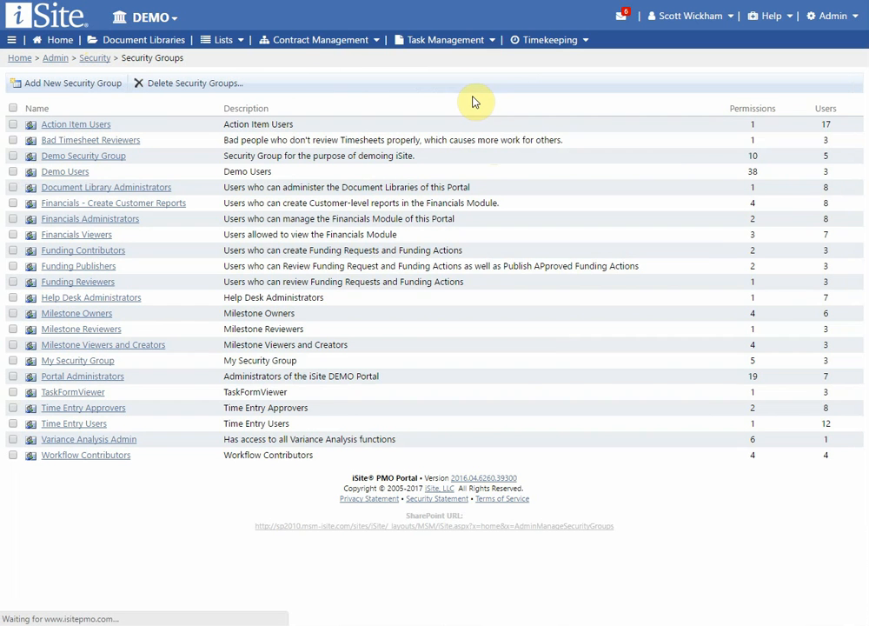
{"action": "left_click", "coordinate": [12, 110]}
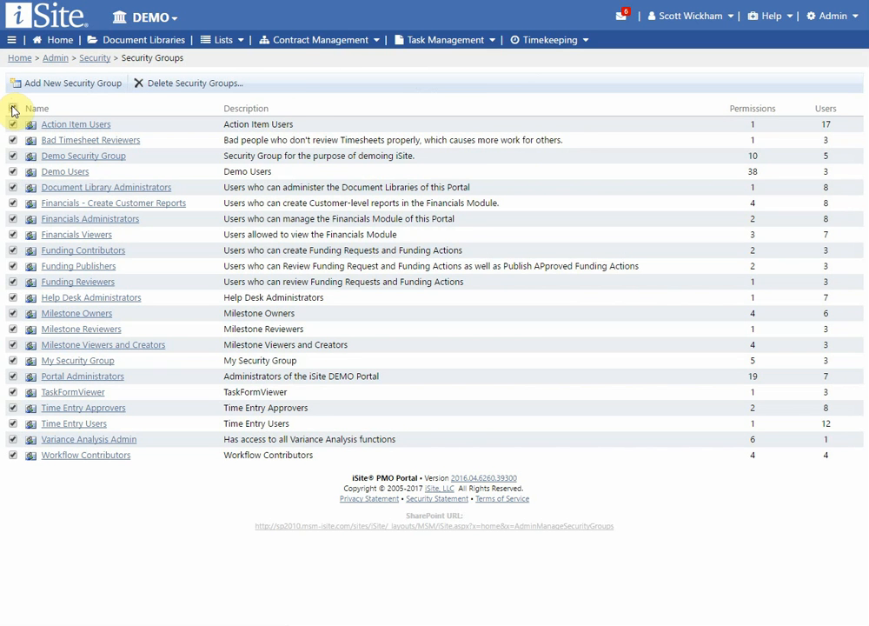
{"action": "left_click", "coordinate": [12, 110]}
{"action": "left_click", "coordinate": [12, 156]}
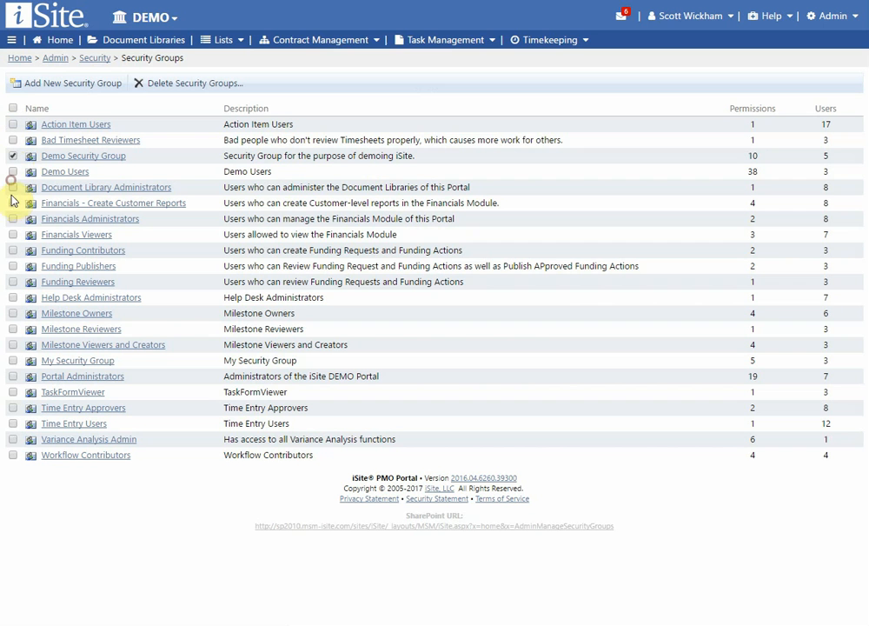
{"action": "left_click", "coordinate": [12, 187]}
{"action": "left_click", "coordinate": [12, 202]}
{"action": "left_click", "coordinate": [12, 218]}
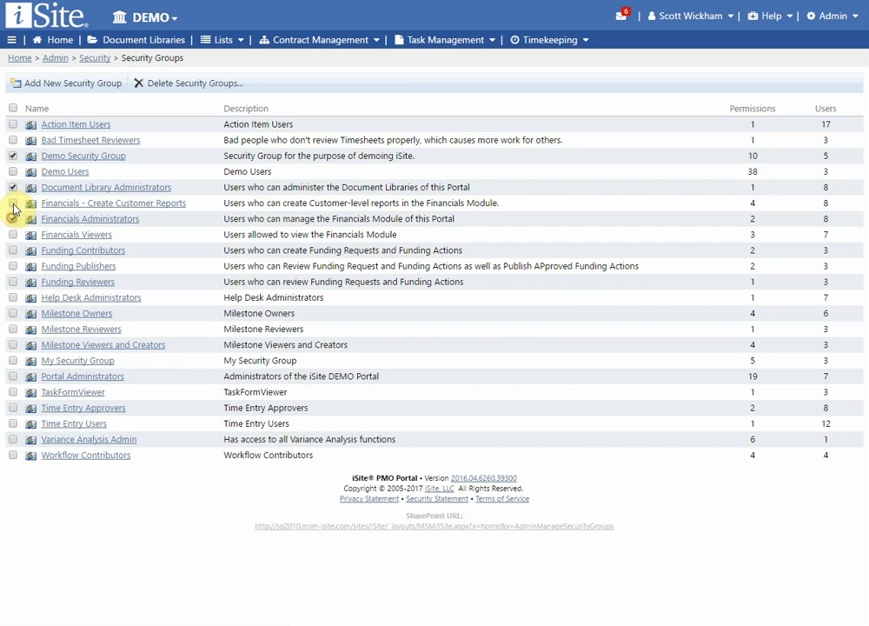
Step: Start deleting the four checked groups, then cancel the confirmation
{"action": "left_click", "coordinate": [208, 87]}
{"action": "left_click_drag", "start_coordinate": [430, 5], "coordinate": [429, 119]}
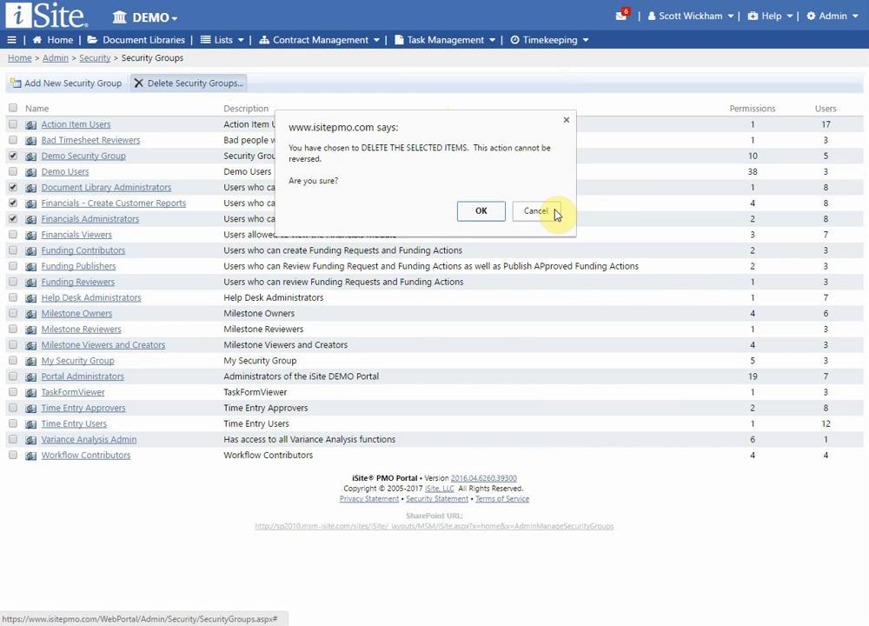
{"action": "left_click", "coordinate": [566, 119]}
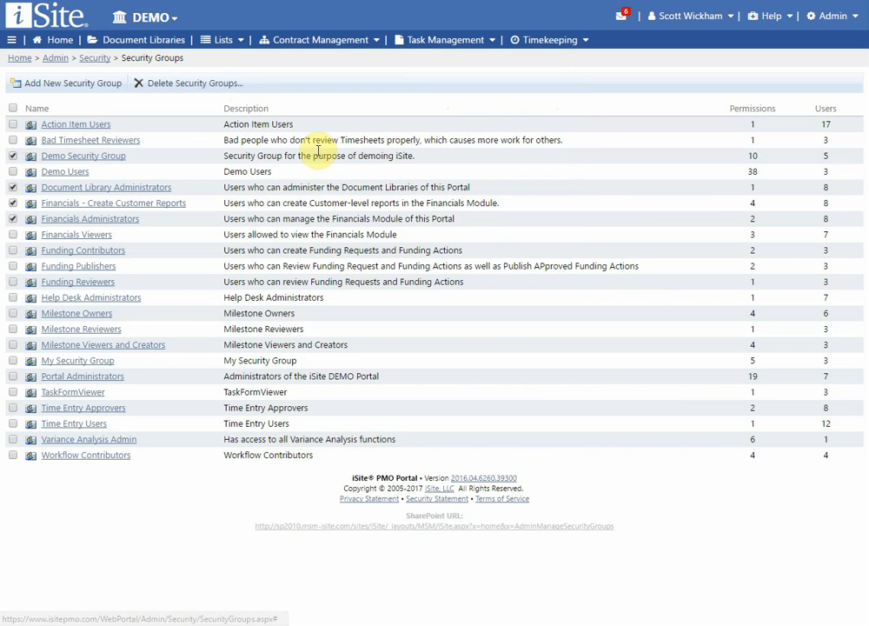
Step: Start a new security group and expand iSite Essentials through Task Order Request Workflows permissions
{"action": "left_click", "coordinate": [77, 83]}
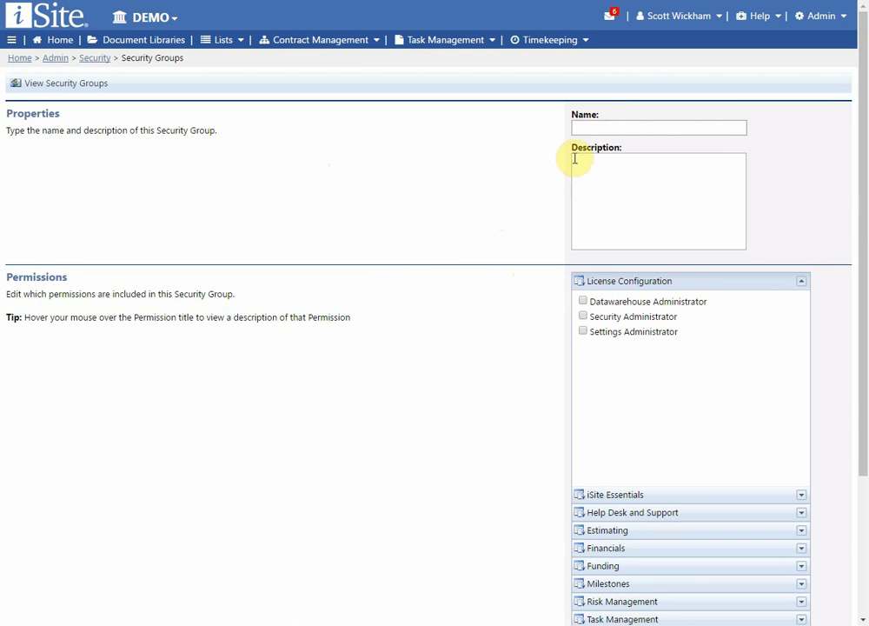
{"action": "left_click", "coordinate": [605, 183]}
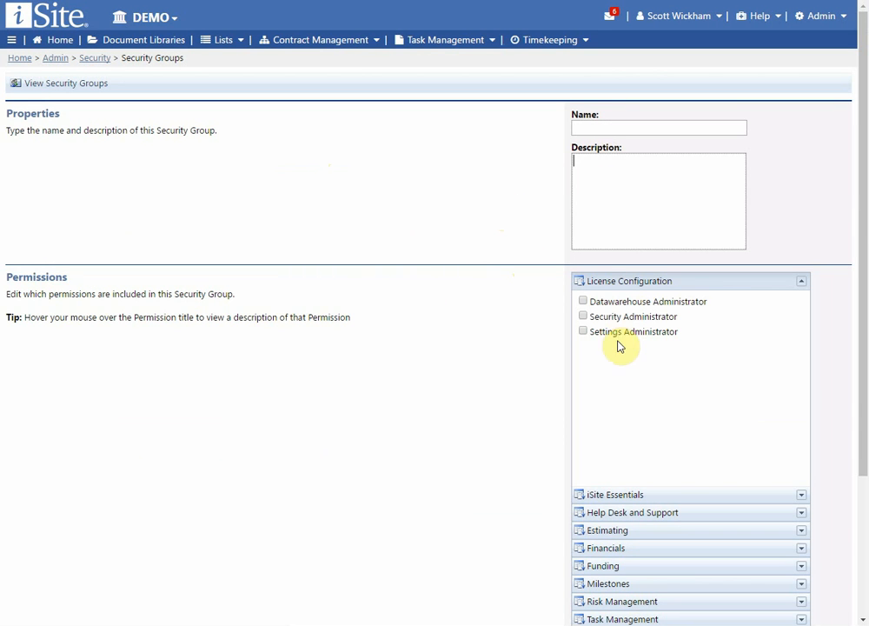
{"action": "scroll", "coordinate": [630, 408], "scroll_direction": "down", "scroll_amount": 2}
{"action": "left_click", "coordinate": [614, 310]}
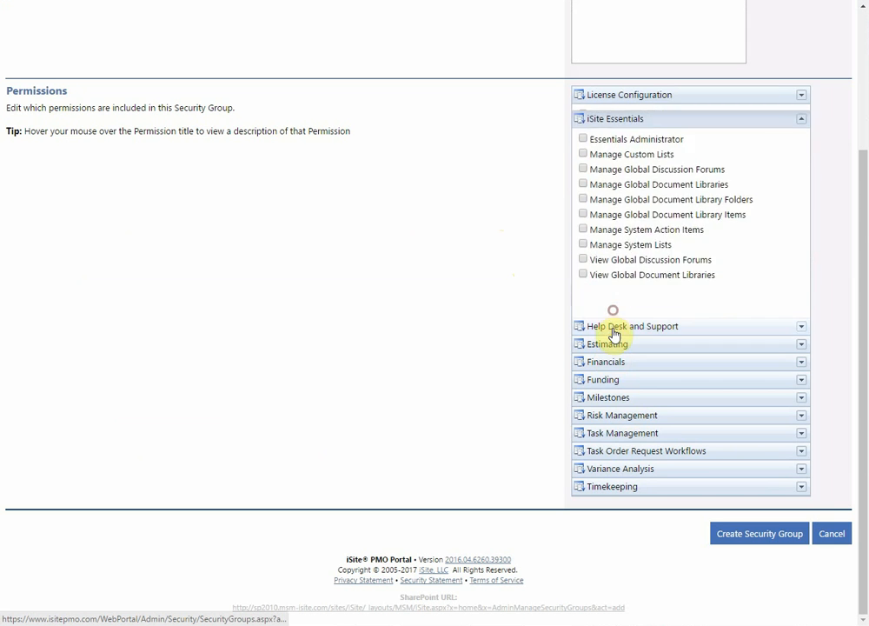
{"action": "left_click", "coordinate": [611, 327]}
{"action": "left_click", "coordinate": [612, 347]}
{"action": "left_click", "coordinate": [608, 363]}
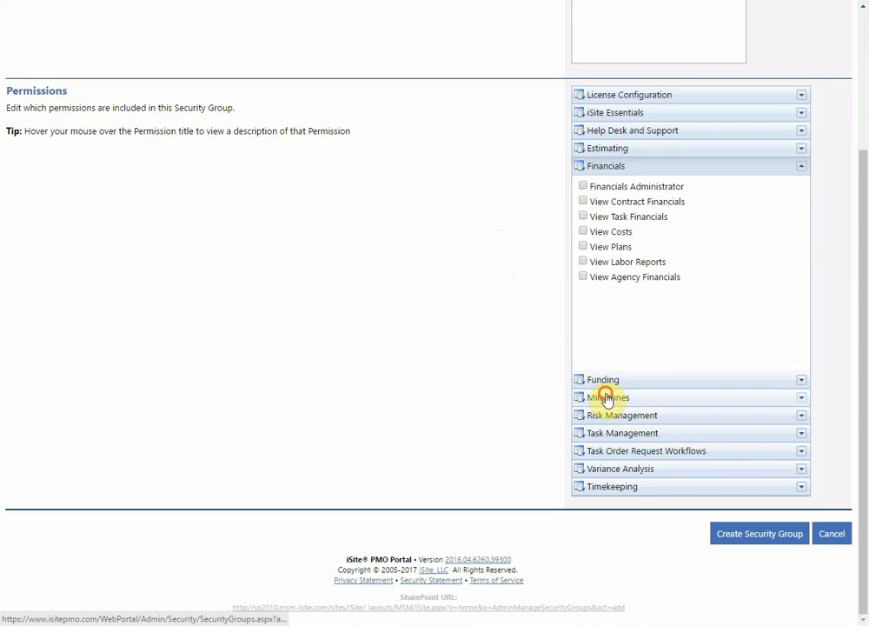
{"action": "left_click", "coordinate": [605, 397]}
{"action": "left_click", "coordinate": [602, 417]}
{"action": "left_click", "coordinate": [603, 431]}
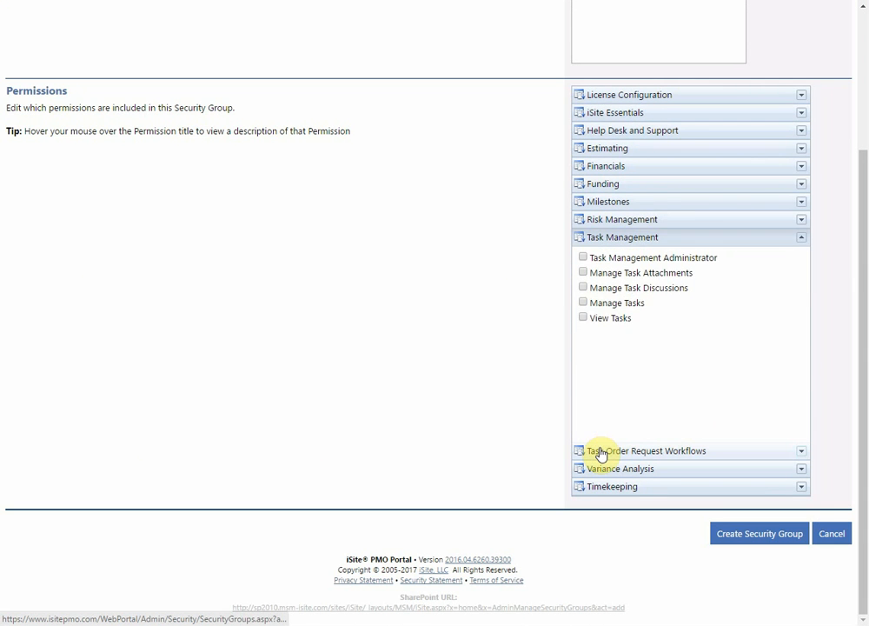
{"action": "left_click", "coordinate": [604, 452]}
{"action": "scroll", "coordinate": [441, 342], "scroll_direction": "up", "scroll_amount": 3}
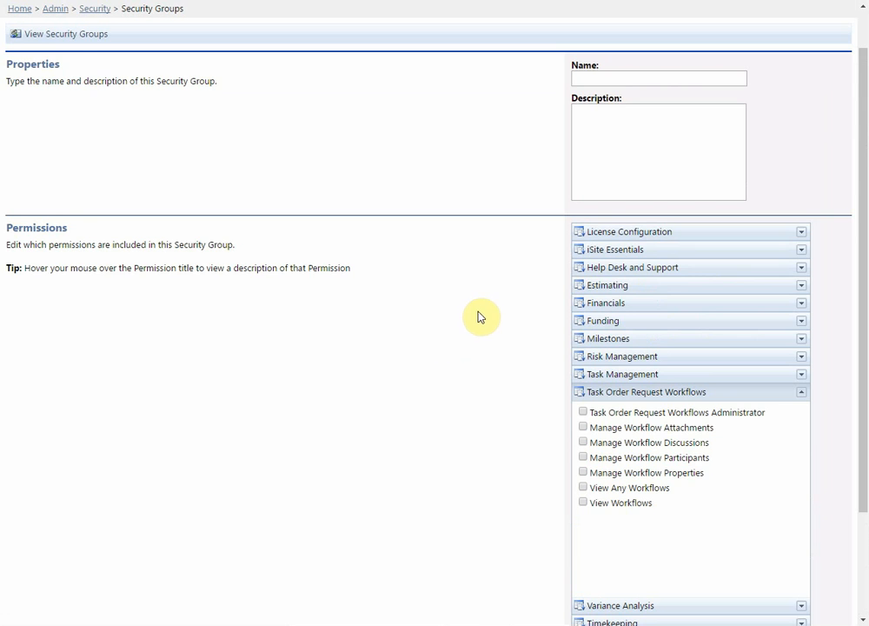
{"action": "scroll", "coordinate": [484, 317], "scroll_direction": "up", "scroll_amount": 1}
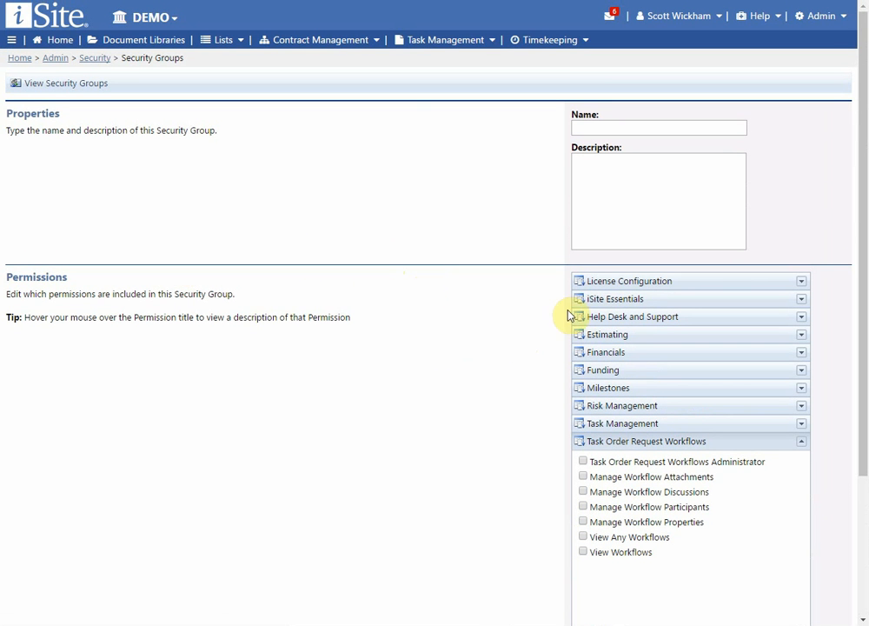
Step: Expand License Configuration and each category including Funding, then leave without creating the group
{"action": "left_click", "coordinate": [613, 284]}
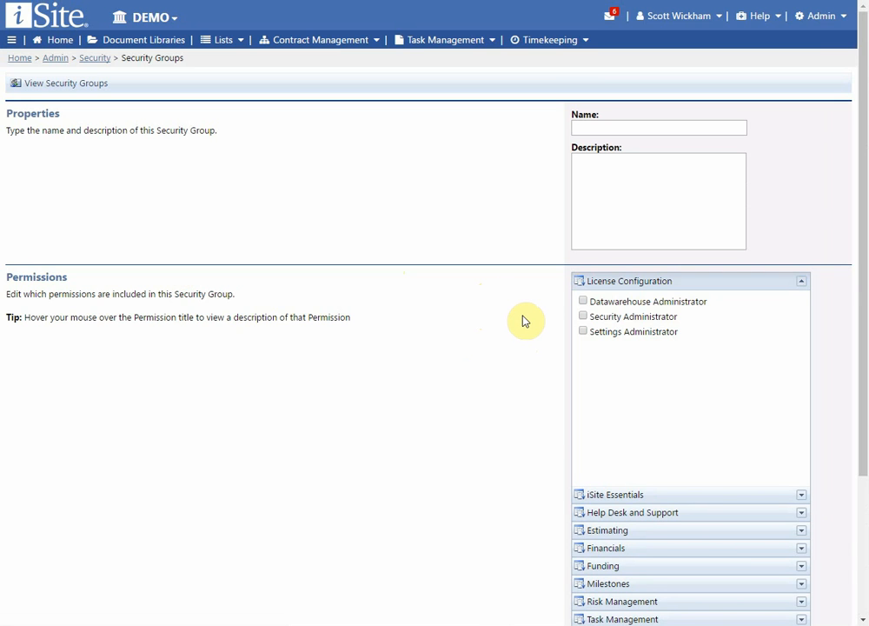
{"action": "scroll", "coordinate": [521, 321], "scroll_direction": "down", "scroll_amount": 3}
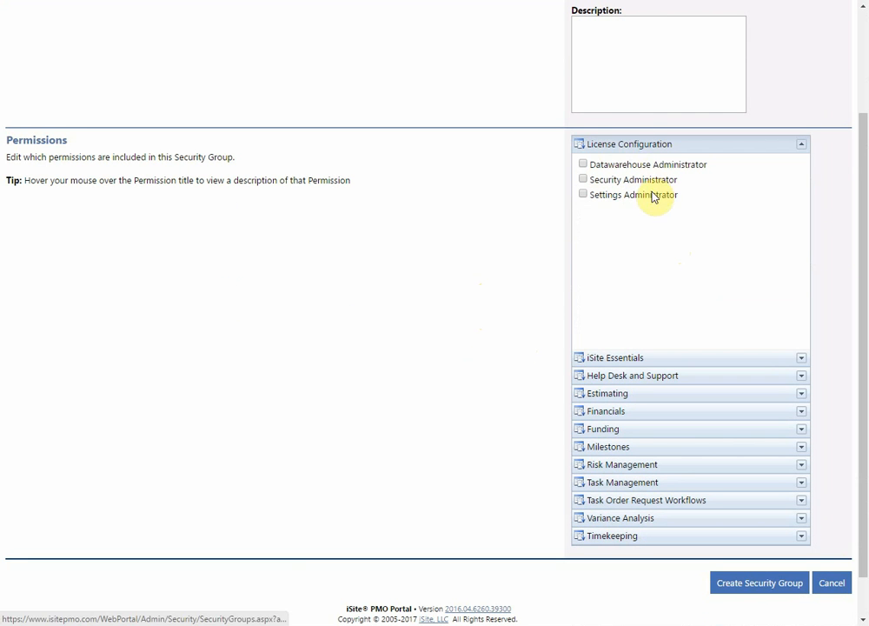
{"action": "mouse_move", "coordinate": [649, 198]}
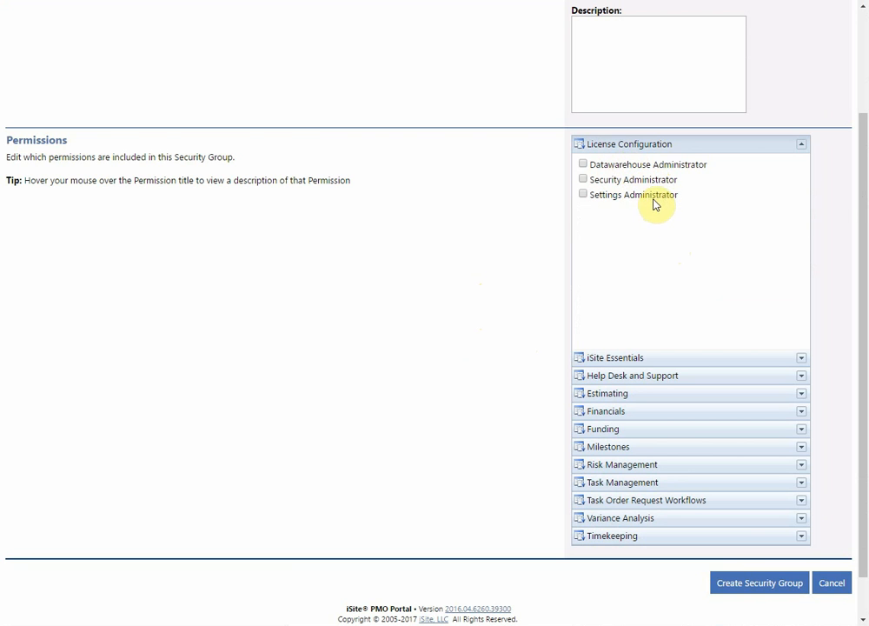
{"action": "left_click", "coordinate": [598, 360]}
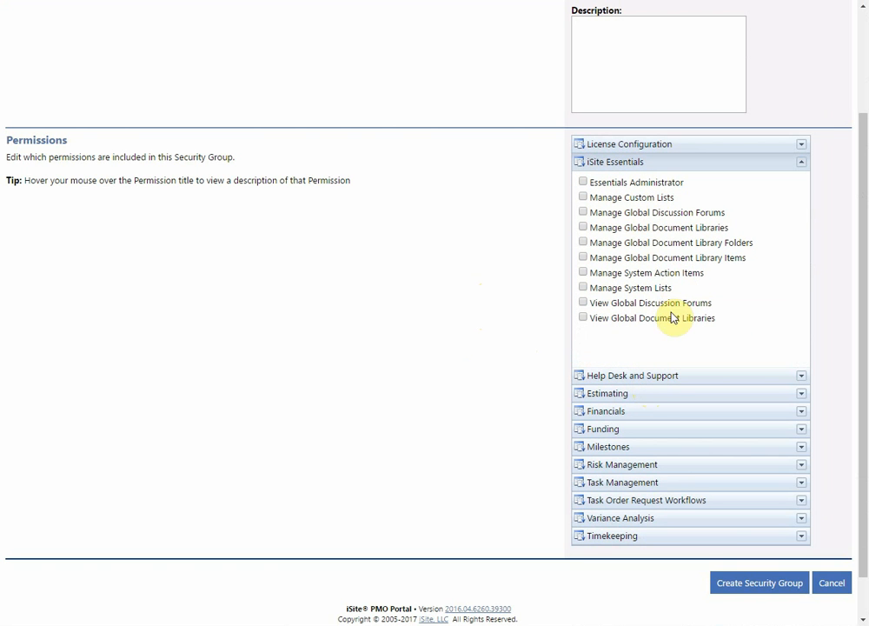
{"action": "left_click", "coordinate": [668, 376]}
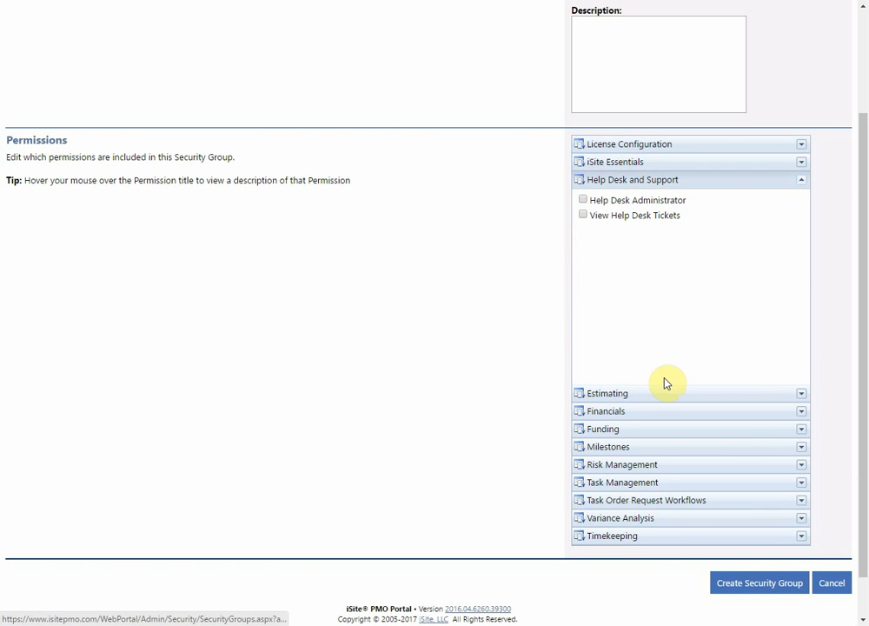
{"action": "left_click", "coordinate": [622, 396]}
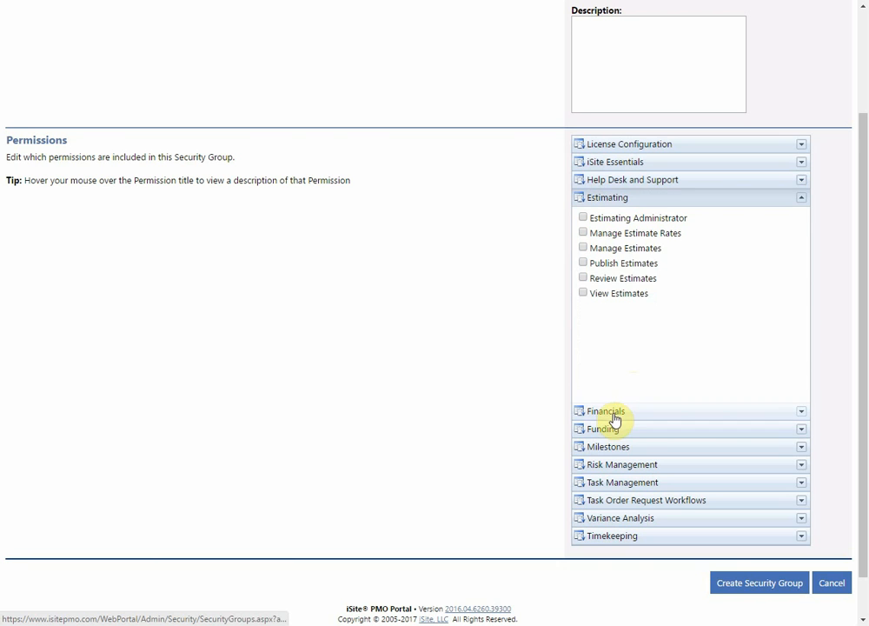
{"action": "left_click", "coordinate": [613, 413]}
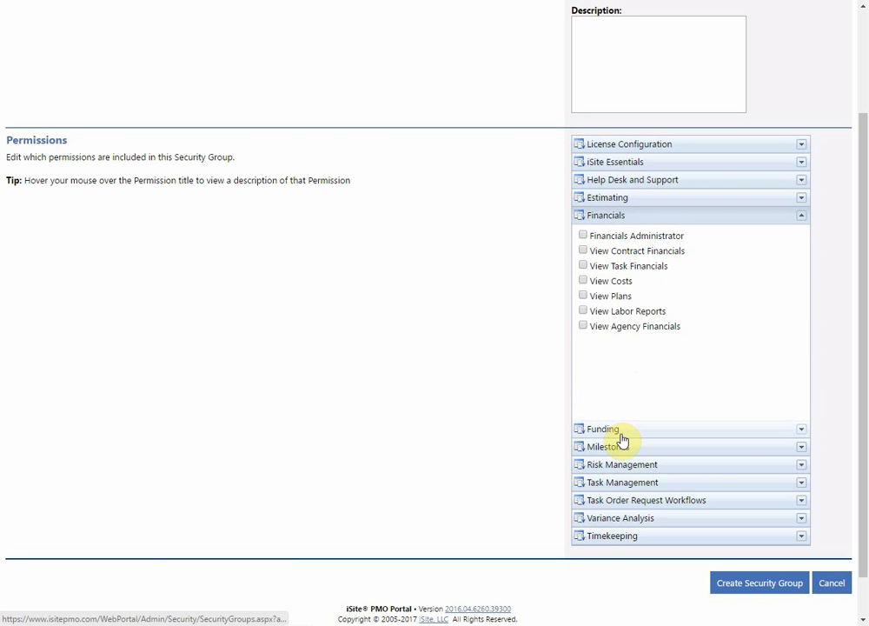
{"action": "left_click", "coordinate": [620, 429]}
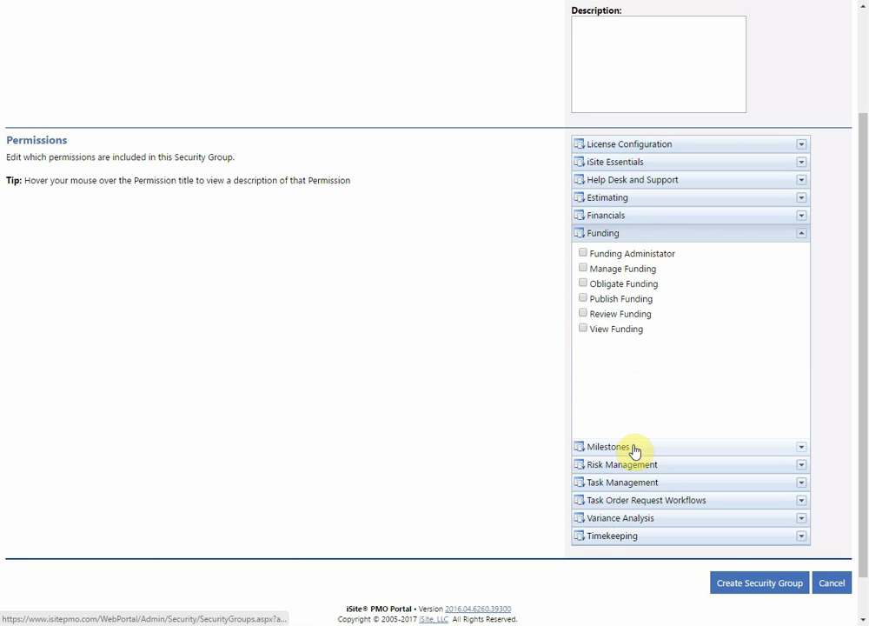
{"action": "left_click", "coordinate": [634, 450]}
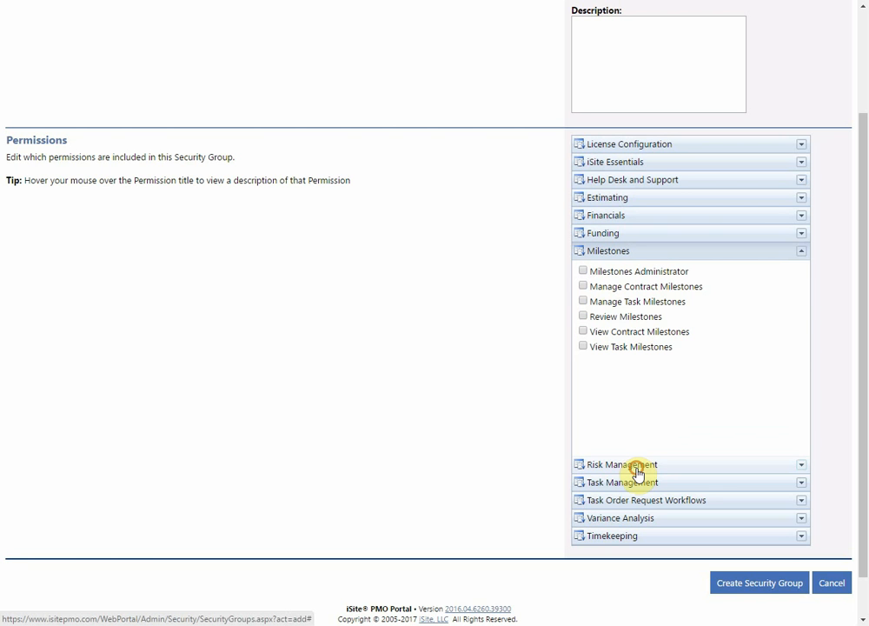
{"action": "left_click", "coordinate": [637, 466]}
{"action": "scroll", "coordinate": [471, 341], "scroll_direction": "up", "scroll_amount": 3}
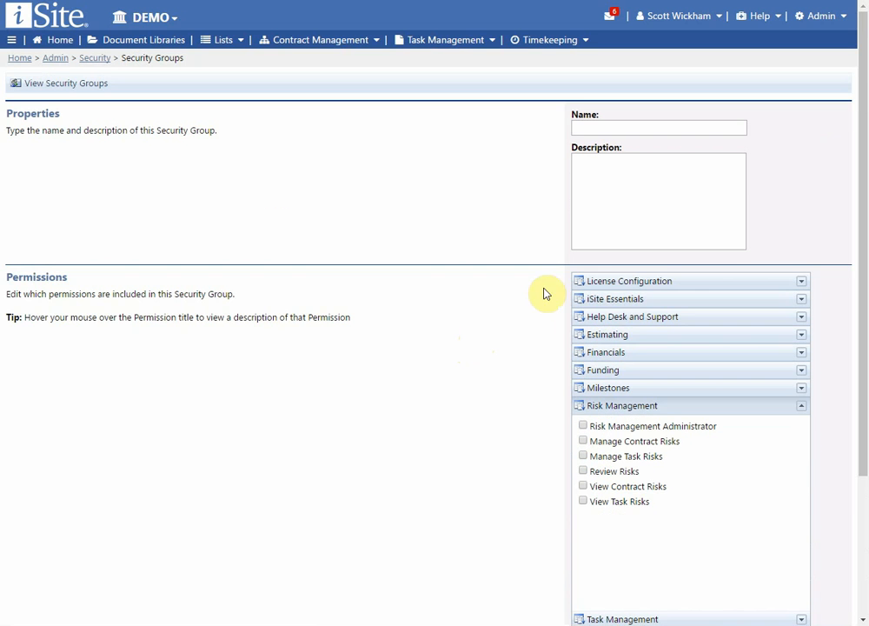
{"action": "scroll", "coordinate": [589, 456], "scroll_direction": "down", "scroll_amount": 3}
{"action": "left_click", "coordinate": [599, 434]}
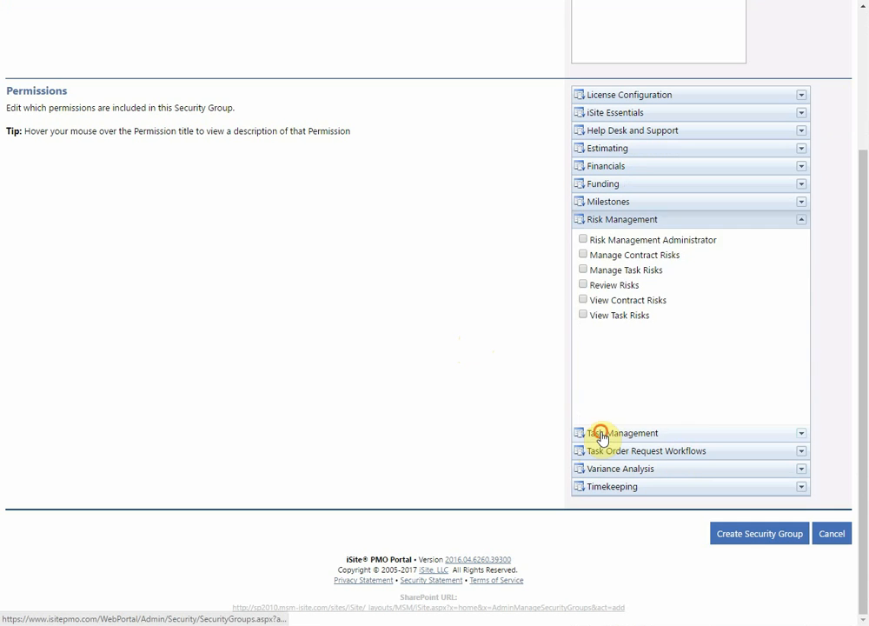
{"action": "left_click", "coordinate": [603, 456]}
{"action": "scroll", "coordinate": [405, 354], "scroll_direction": "up", "scroll_amount": 1}
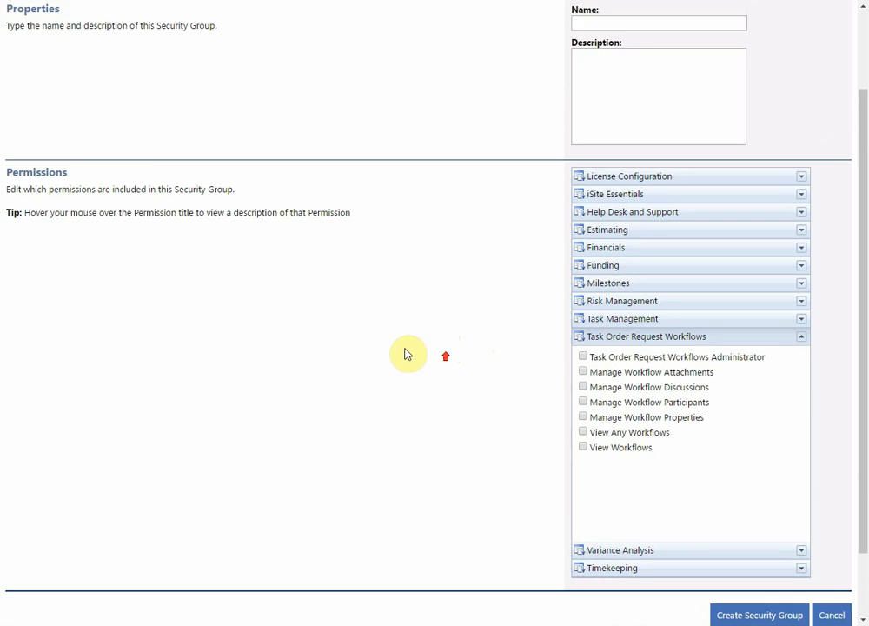
{"action": "scroll", "coordinate": [405, 354], "scroll_direction": "up", "scroll_amount": 1}
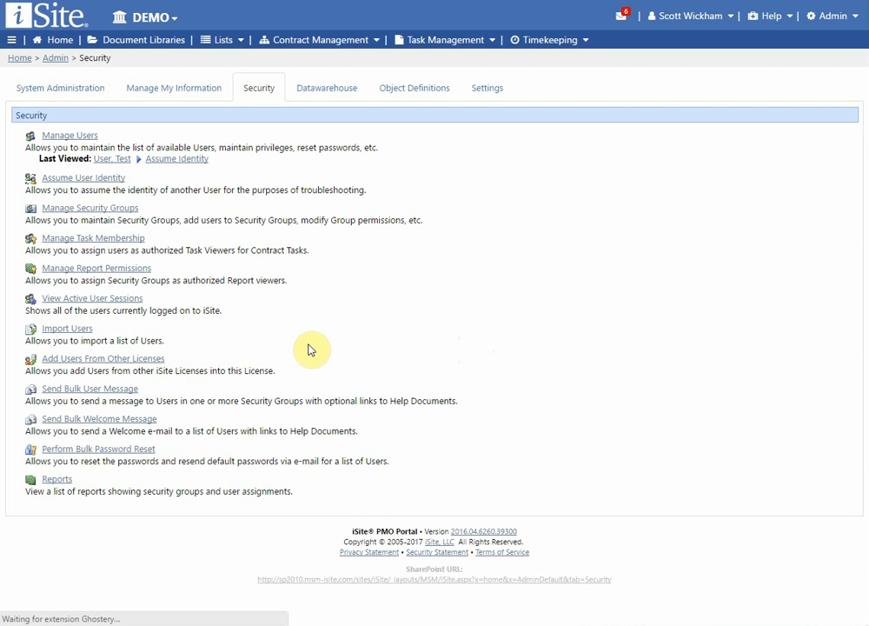
{"action": "left_click", "coordinate": [557, 247]}
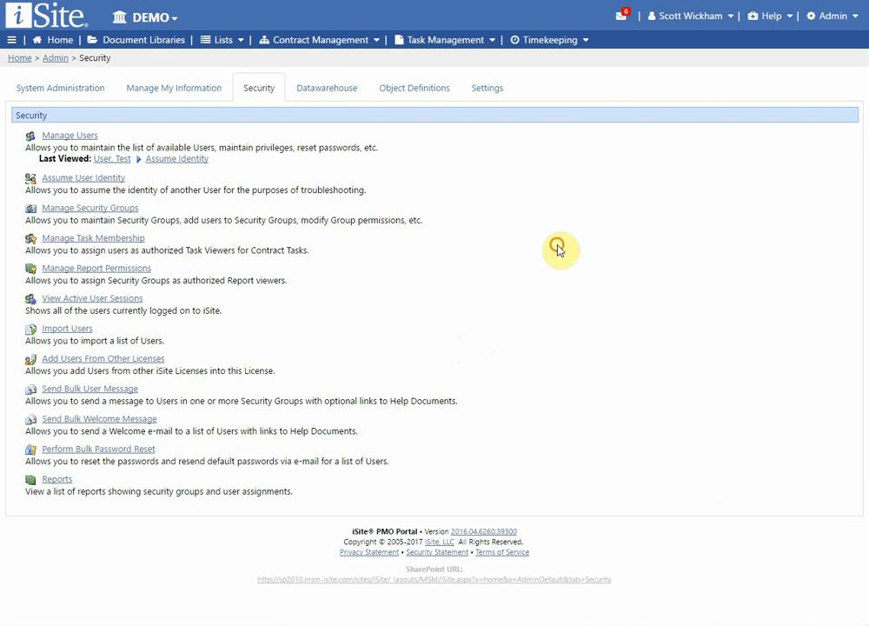
Step: Open the task membership settings and read the Specific Tasks note
{"action": "left_click", "coordinate": [110, 239]}
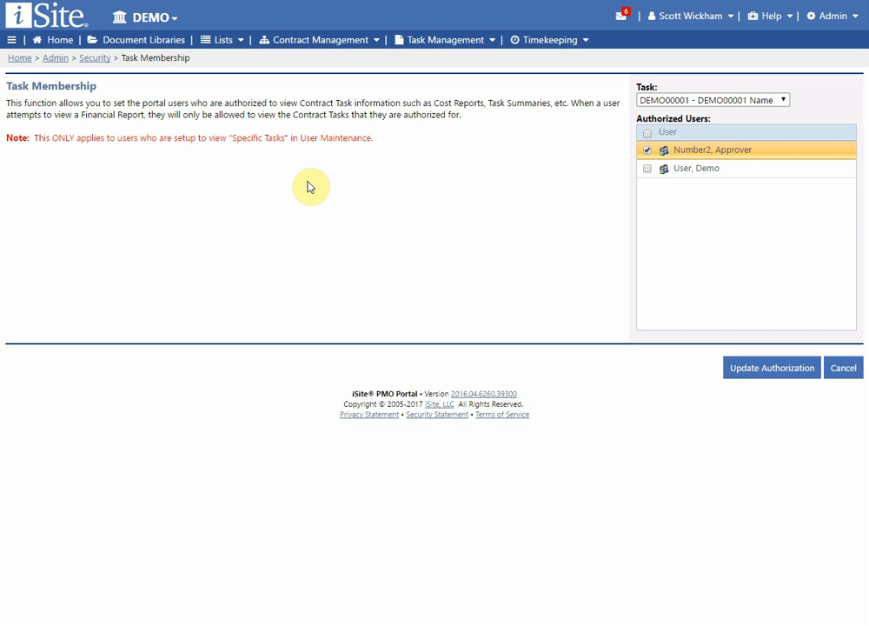
{"action": "left_click_drag", "start_coordinate": [229, 138], "coordinate": [281, 135]}
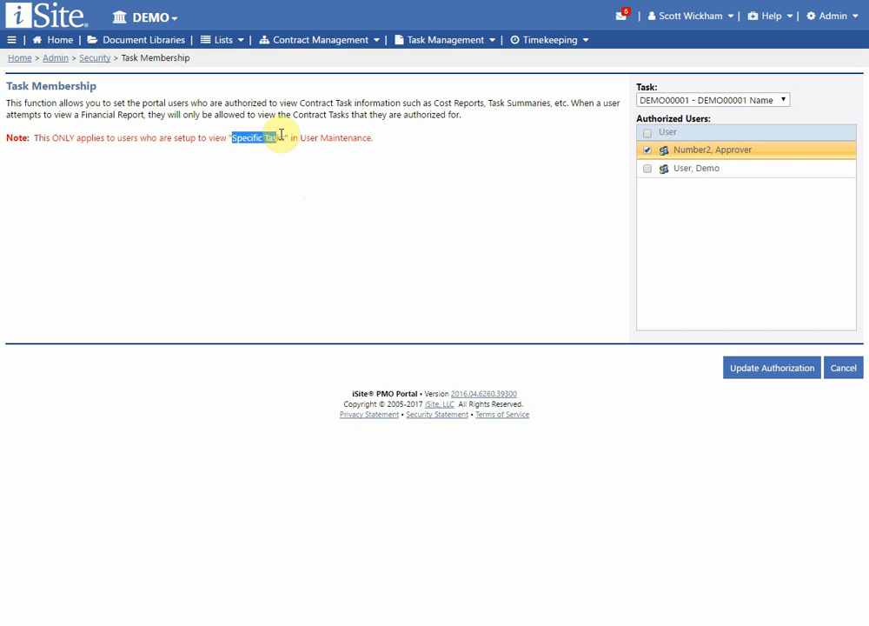
{"action": "left_click", "coordinate": [390, 142]}
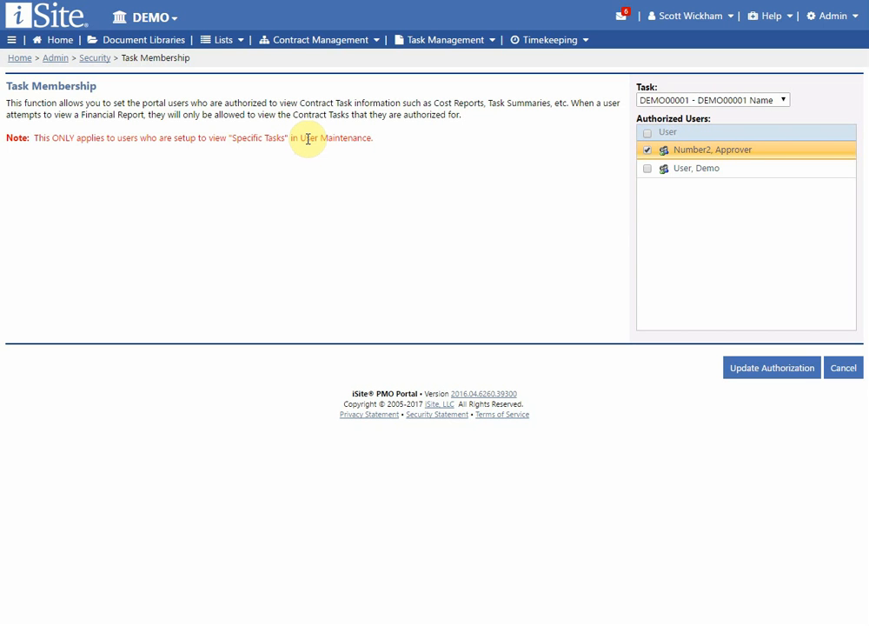
Step: Check authorized users for tasks DEMO00017 and DEMO00019 without changes, then return to Security
{"action": "left_click", "coordinate": [695, 101]}
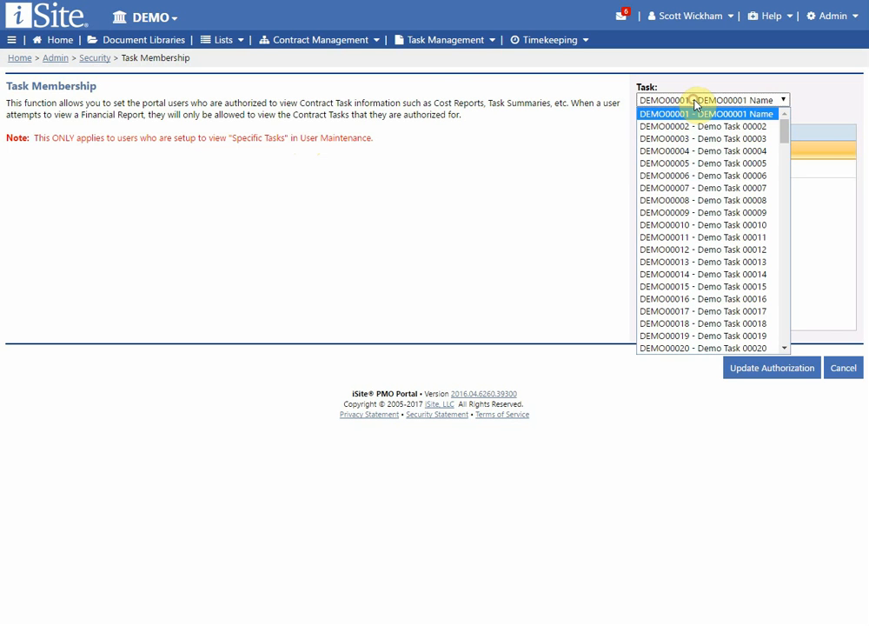
{"action": "left_click", "coordinate": [513, 195]}
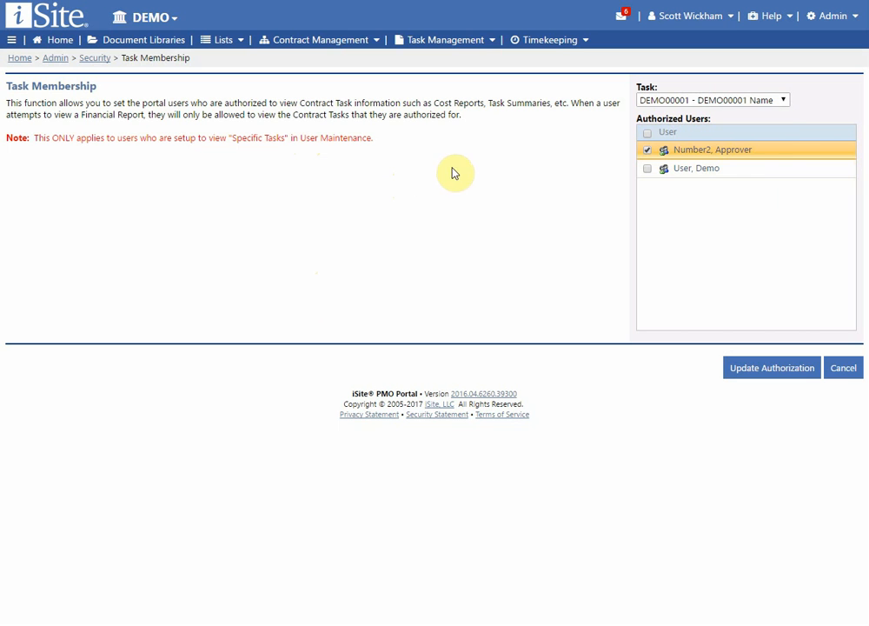
{"action": "left_click", "coordinate": [707, 99]}
{"action": "left_click", "coordinate": [708, 97]}
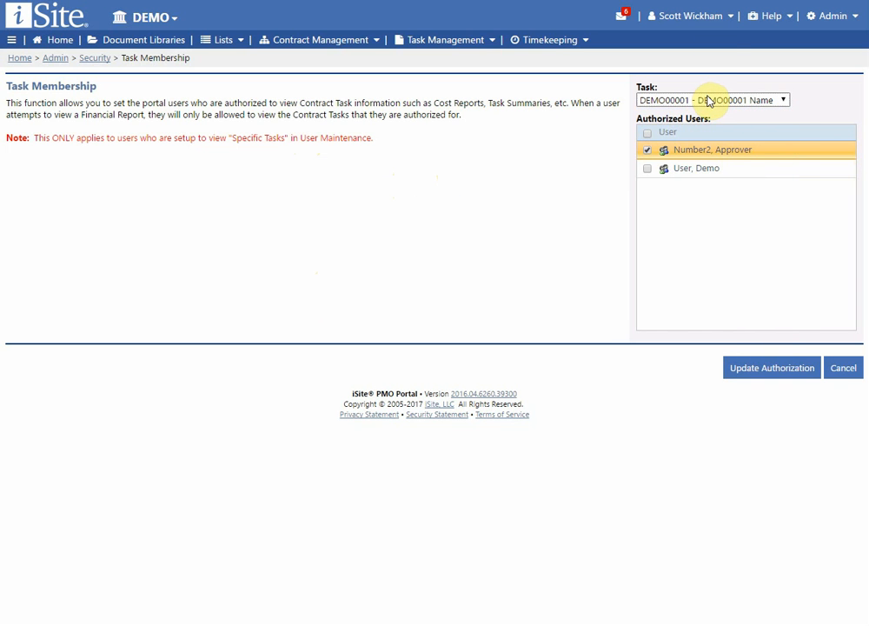
{"action": "left_click", "coordinate": [706, 100]}
{"action": "left_click", "coordinate": [708, 311]}
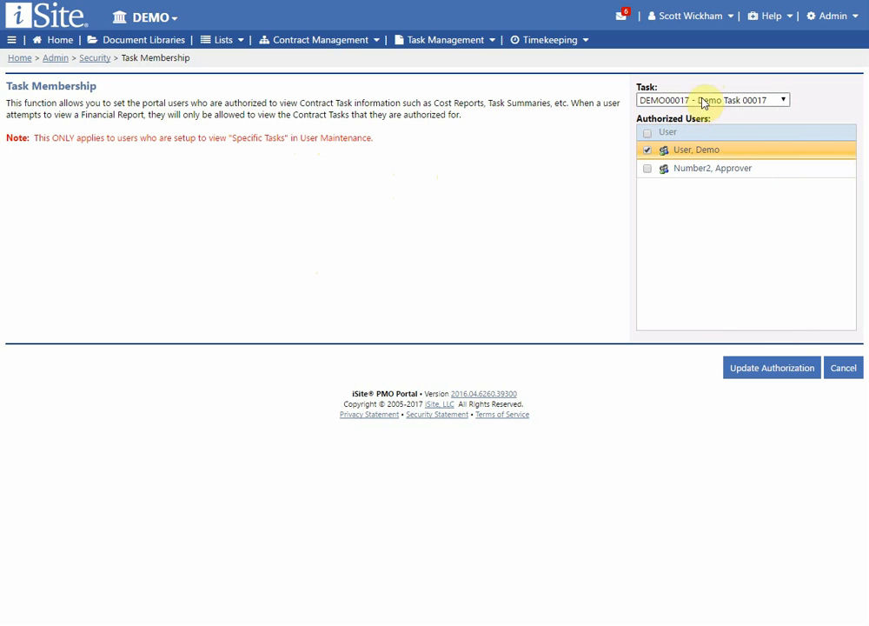
{"action": "key", "text": "Down"}
{"action": "key", "text": "Down"}
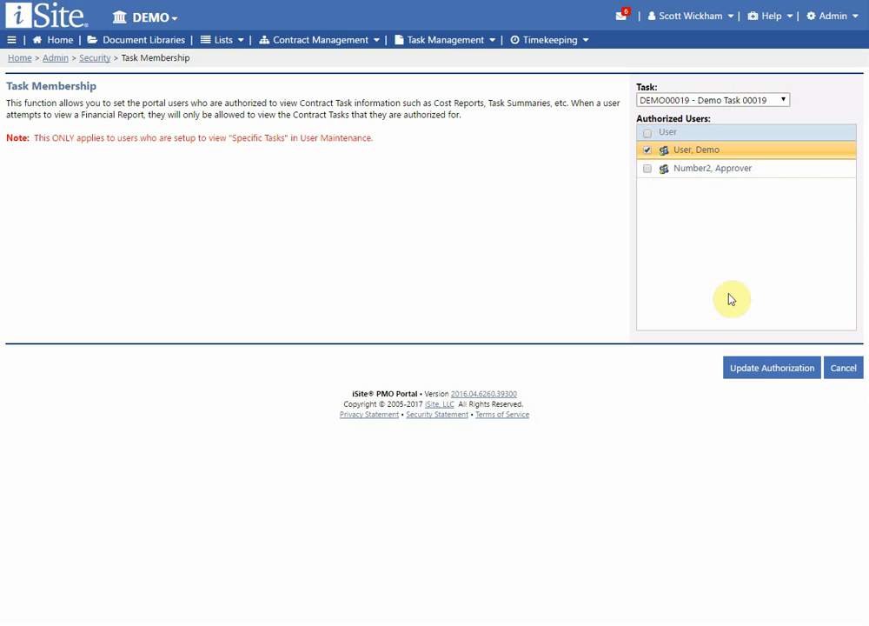
{"action": "left_click", "coordinate": [765, 374]}
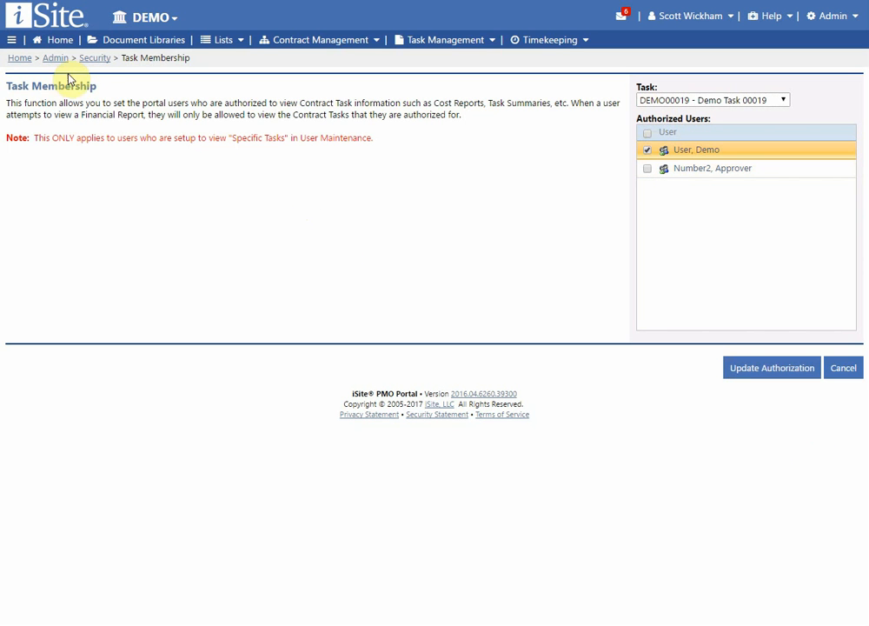
{"action": "left_click", "coordinate": [92, 59]}
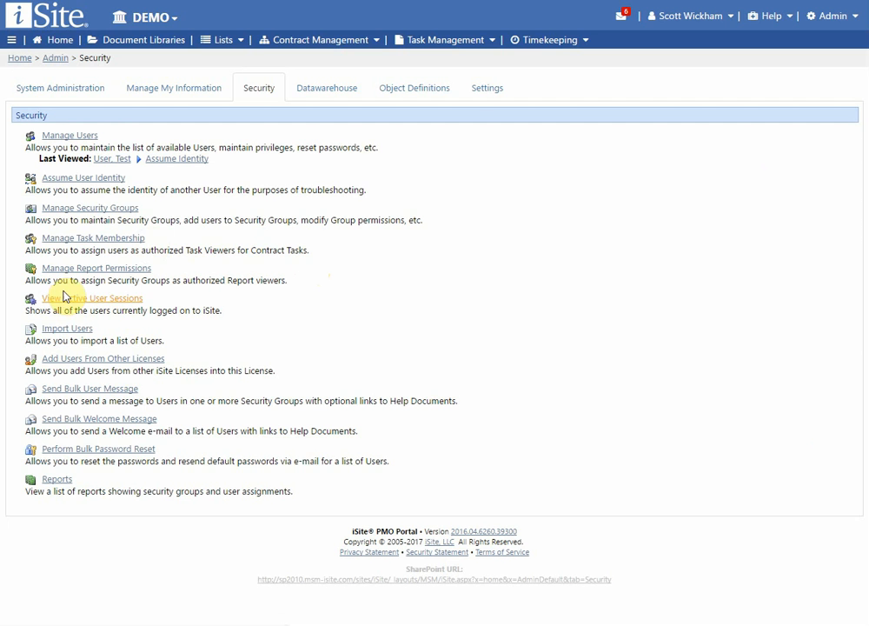
Step: Open Manage Report Permissions and browse the Datawarehouse, Estimating, ExportOnly and Financials reports
{"action": "left_click", "coordinate": [87, 275]}
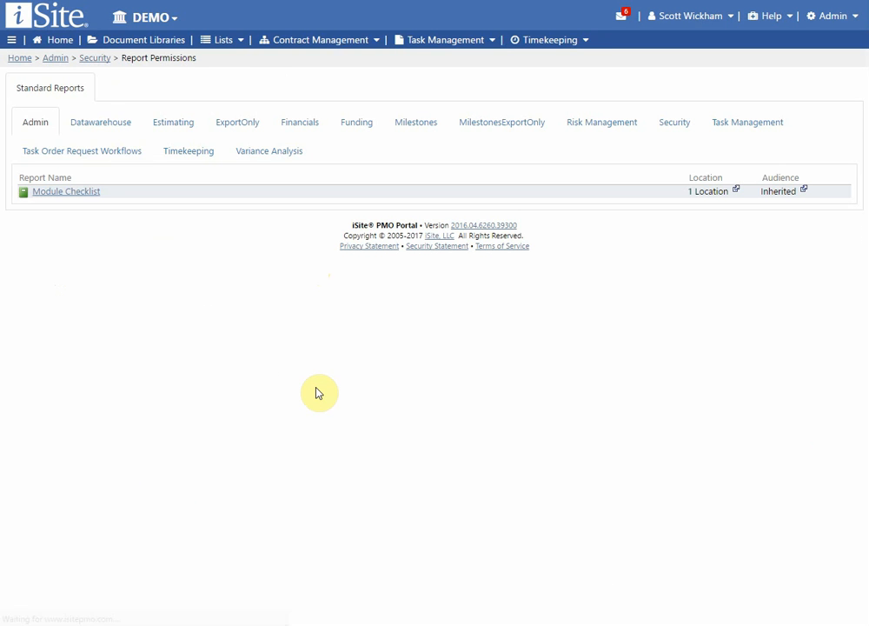
{"action": "left_click", "coordinate": [97, 125]}
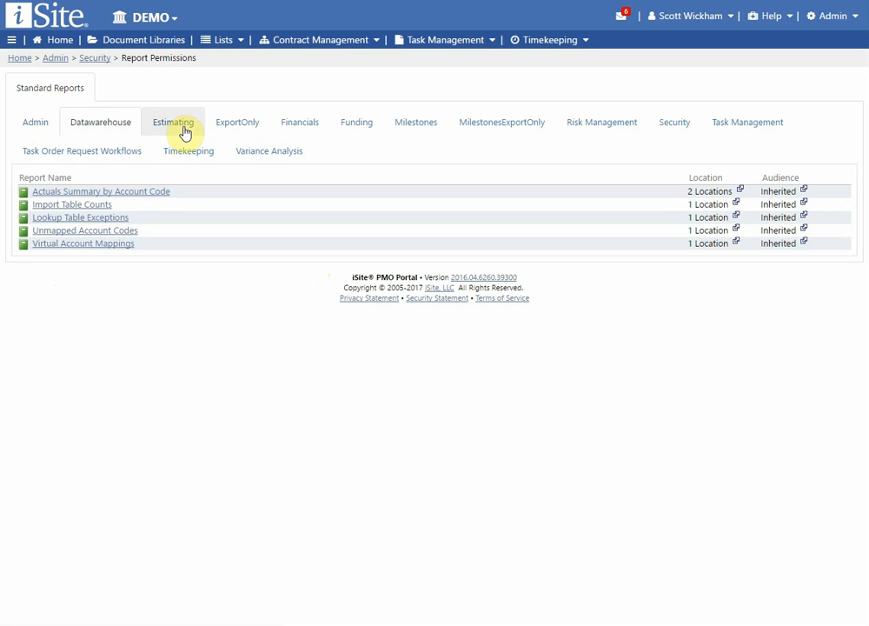
{"action": "left_click", "coordinate": [175, 128]}
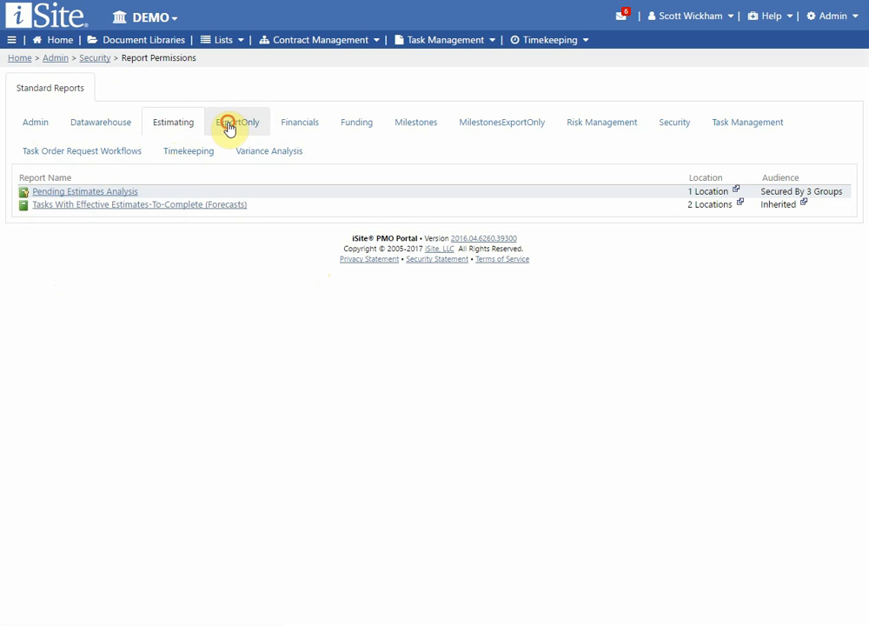
{"action": "left_click", "coordinate": [229, 126]}
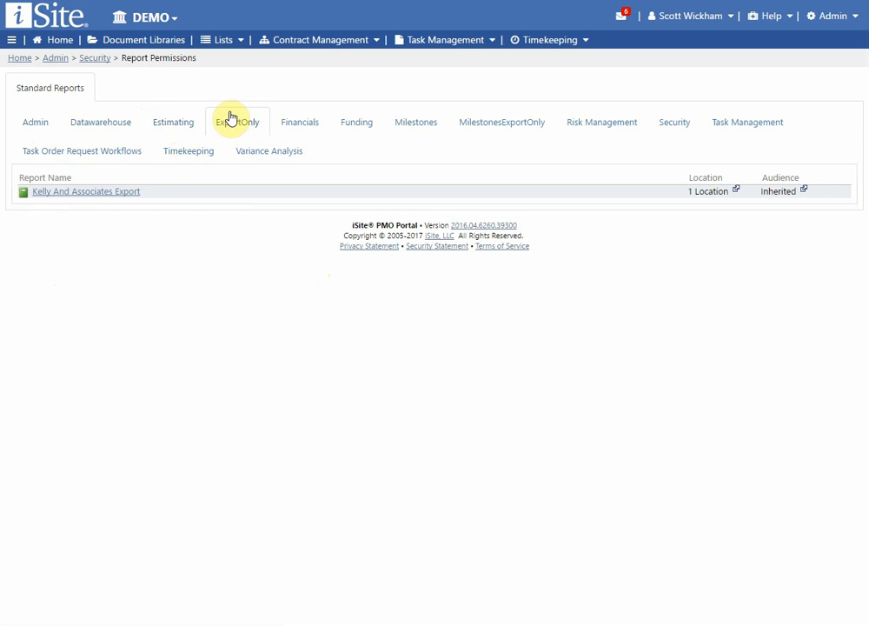
{"action": "left_click", "coordinate": [301, 130]}
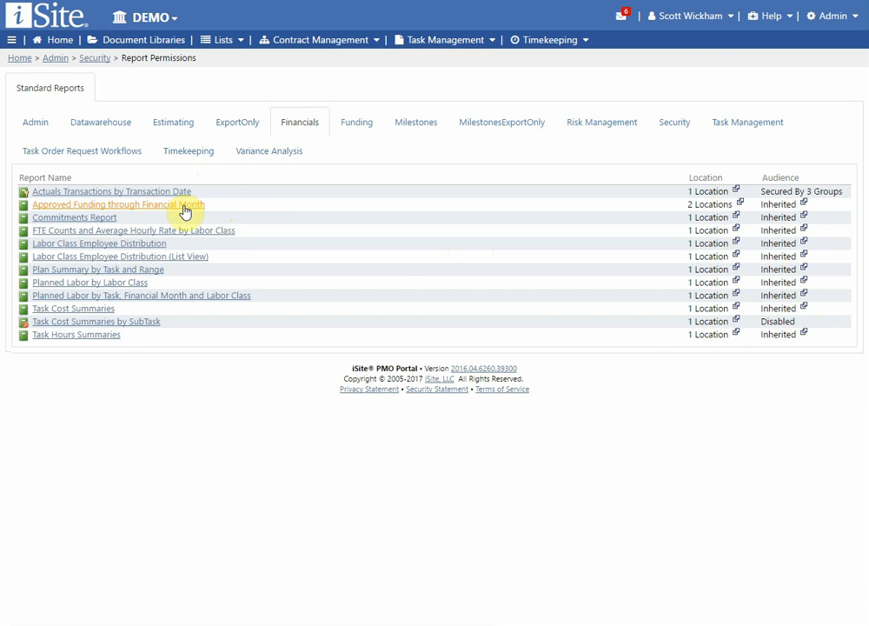
Step: Open the Commitments Report permissions and review its four default permissions, including FinancialsAdministrator
{"action": "left_click", "coordinate": [78, 218]}
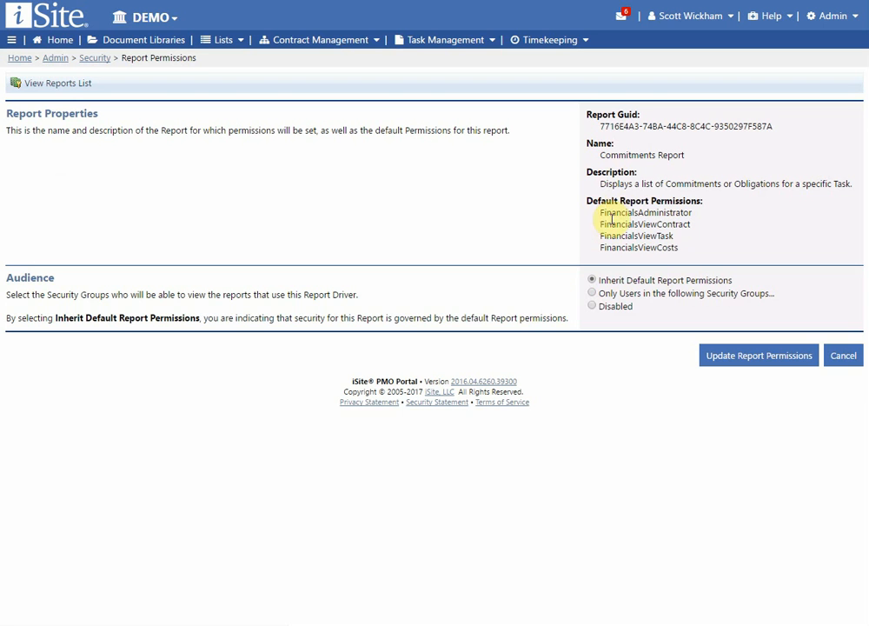
{"action": "mouse_move", "coordinate": [600, 213]}
{"action": "left_mouse_down"}
{"action": "mouse_move", "coordinate": [688, 252]}
{"action": "mouse_move", "coordinate": [604, 201]}
{"action": "left_mouse_up"}
{"action": "left_click", "coordinate": [689, 251]}
{"action": "left_click", "coordinate": [662, 235]}
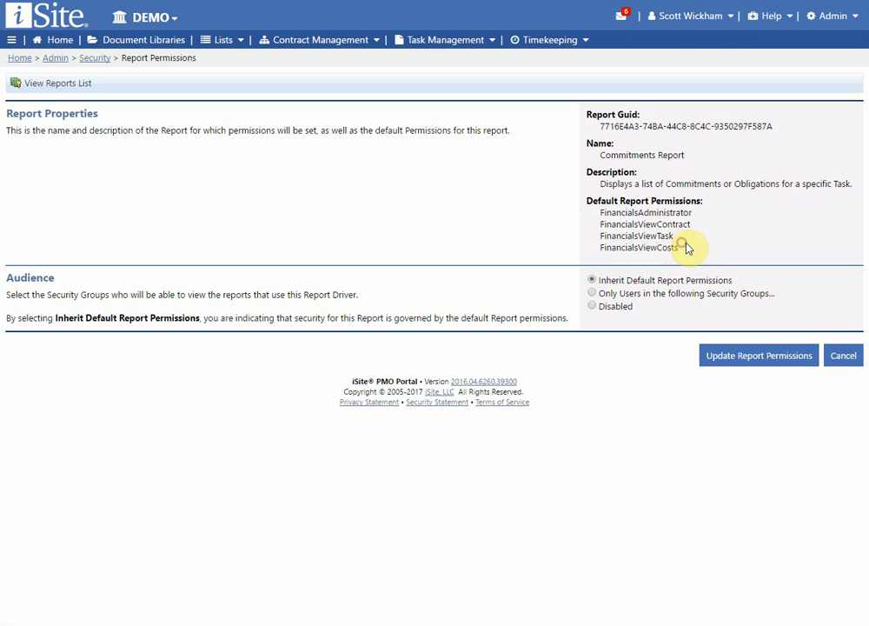
{"action": "left_click_drag", "start_coordinate": [602, 212], "coordinate": [687, 248]}
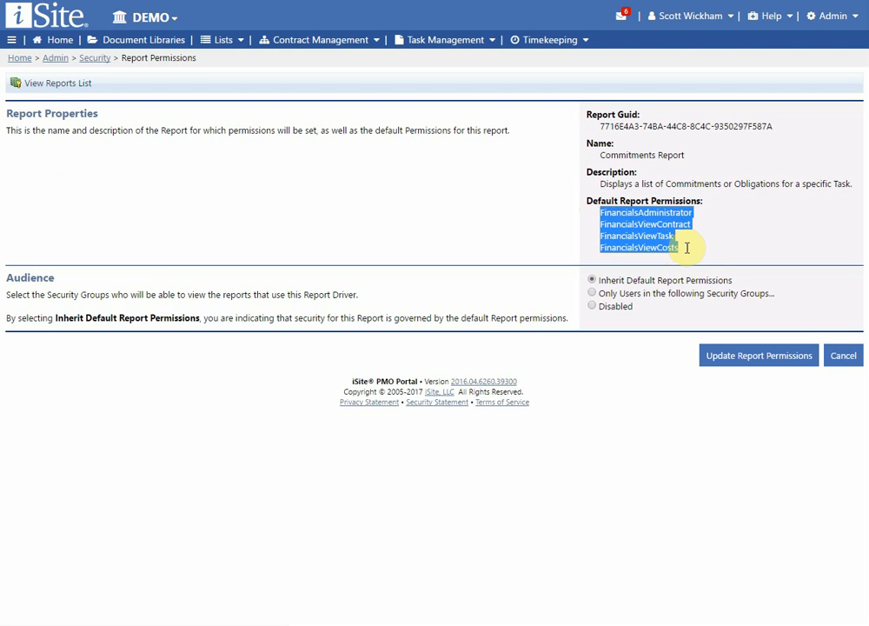
{"action": "left_click", "coordinate": [687, 250]}
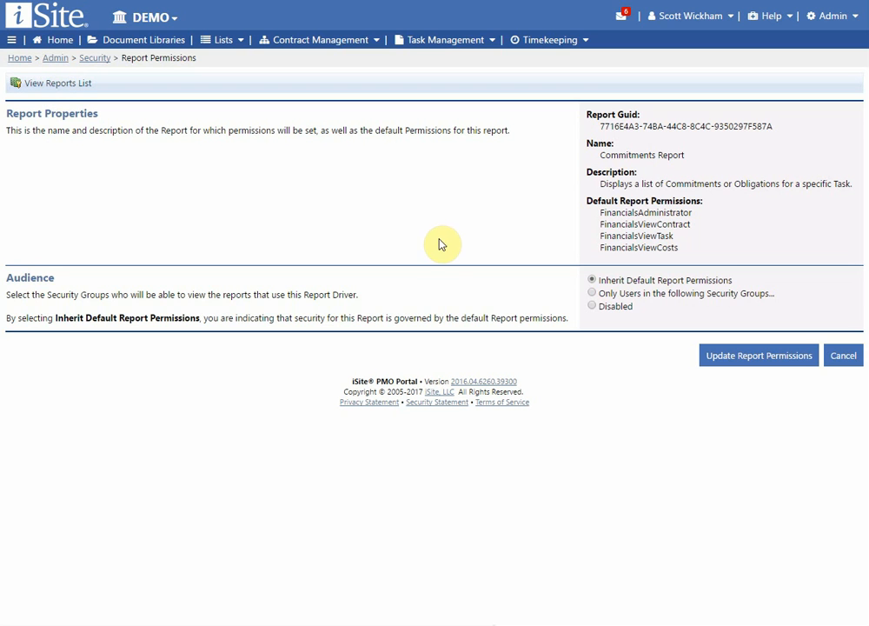
{"action": "double_click", "coordinate": [606, 213]}
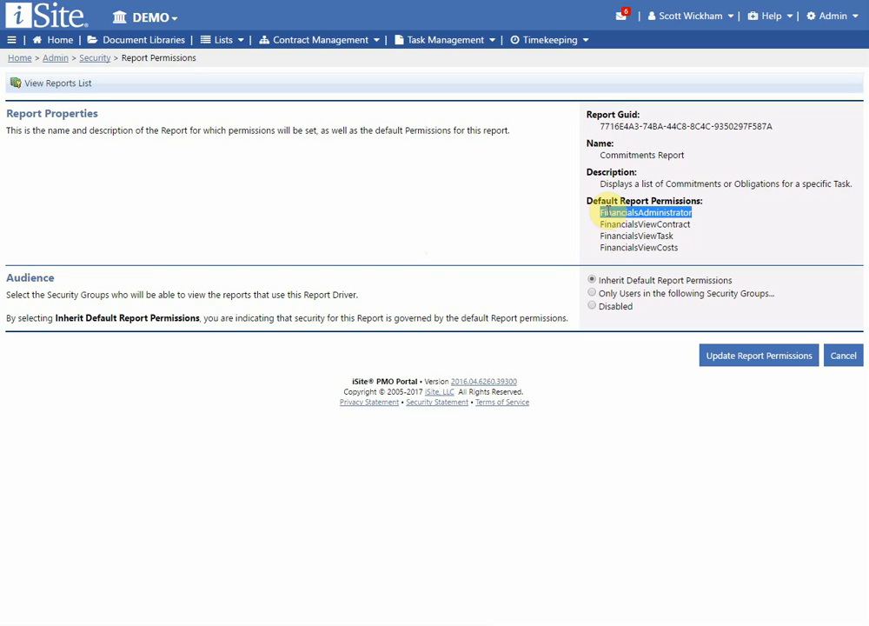
{"action": "left_click", "coordinate": [651, 224]}
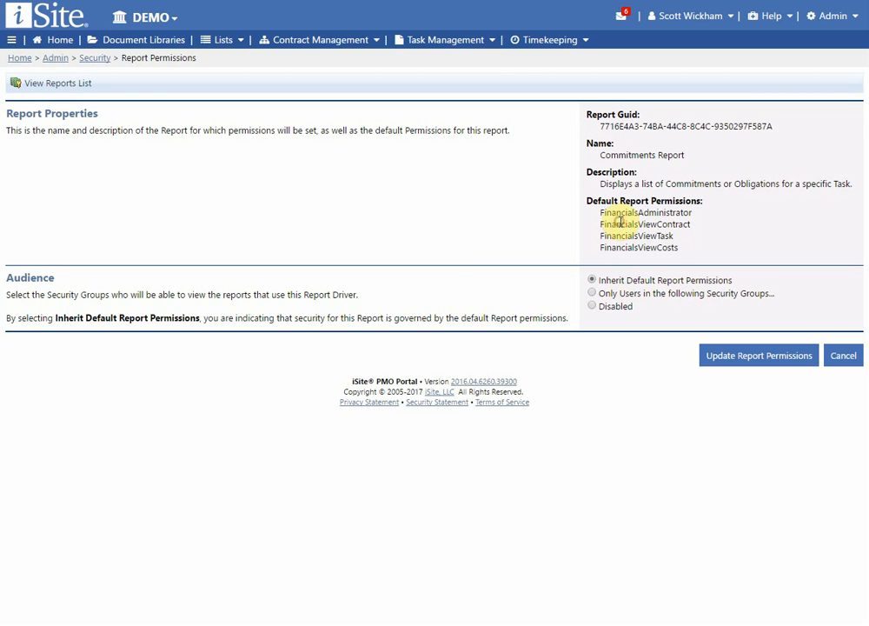
Step: Limit the report's audience to the Demo Users security group and save
{"action": "left_click", "coordinate": [623, 295]}
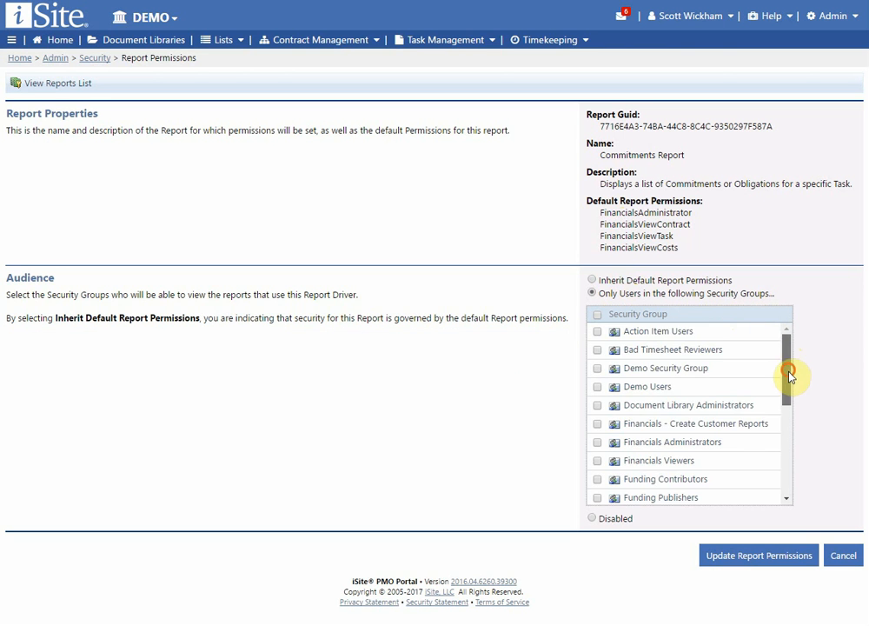
{"action": "mouse_move", "coordinate": [788, 371]}
{"action": "left_mouse_down"}
{"action": "mouse_move", "coordinate": [785, 388]}
{"action": "mouse_move", "coordinate": [784, 376]}
{"action": "left_mouse_up"}
{"action": "left_click", "coordinate": [599, 374]}
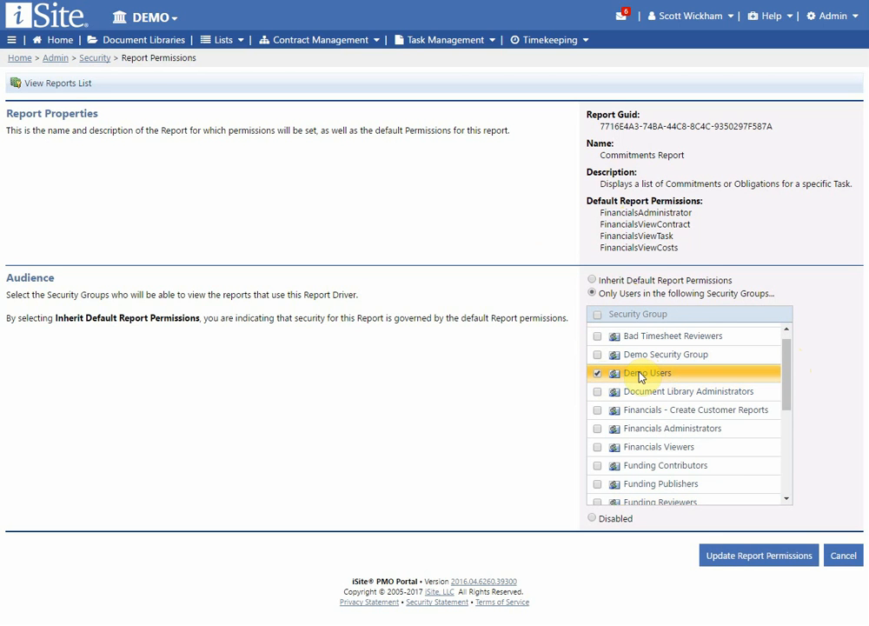
{"action": "left_click", "coordinate": [756, 557]}
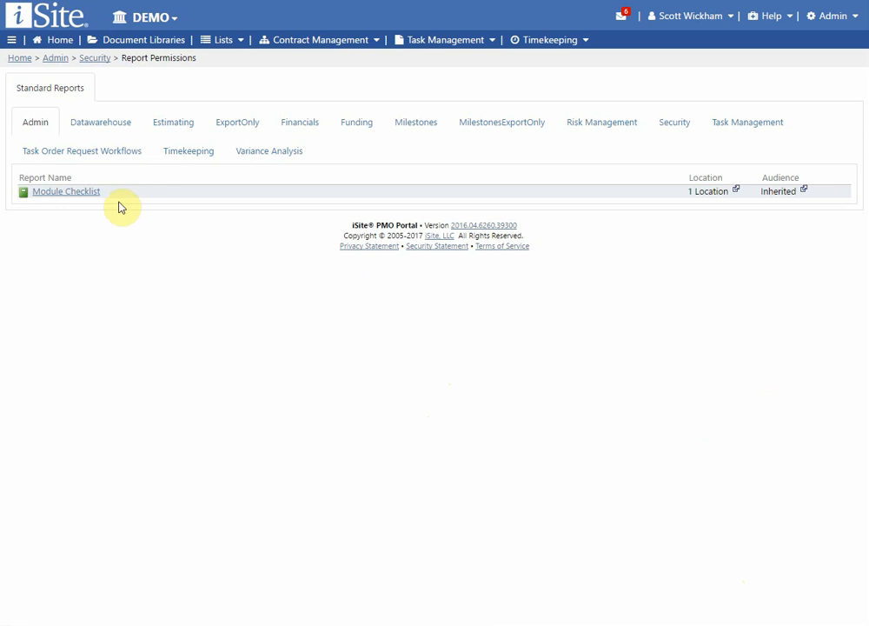
Step: Show the Financials reports and confirm Commitments Report's audience reads Secured By 1 Group
{"action": "left_click", "coordinate": [306, 124]}
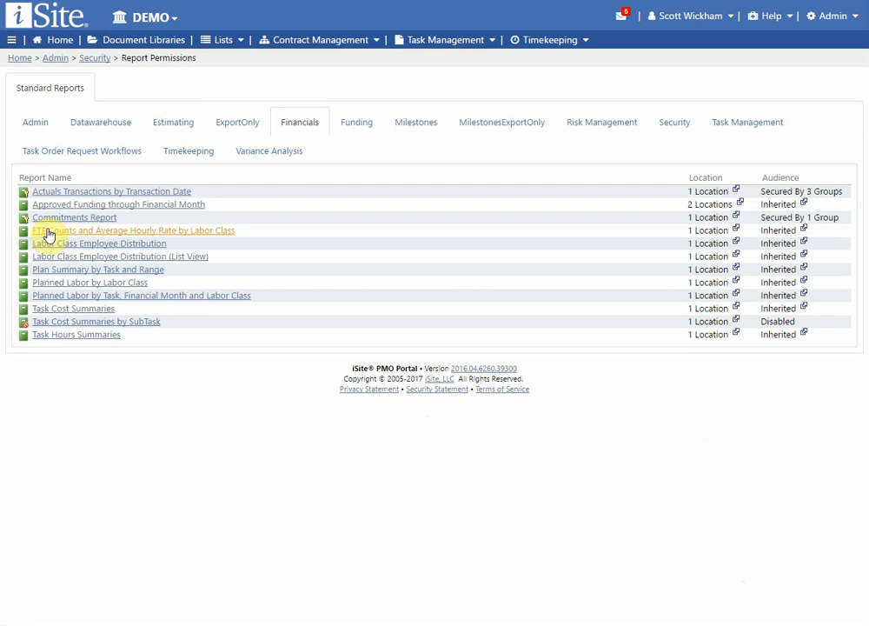
{"action": "mouse_move", "coordinate": [26, 222]}
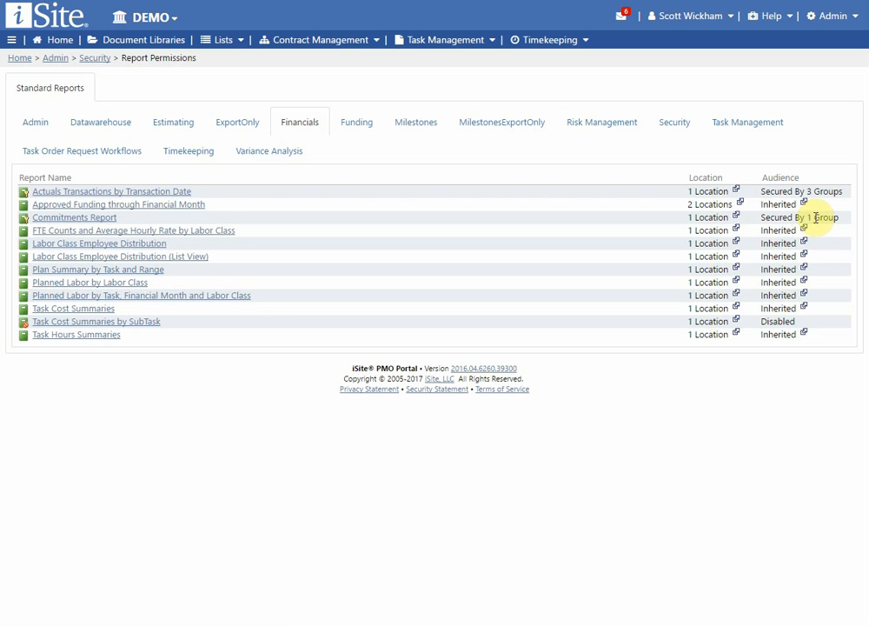
{"action": "left_click_drag", "start_coordinate": [839, 218], "coordinate": [771, 223]}
{"action": "left_click", "coordinate": [772, 225]}
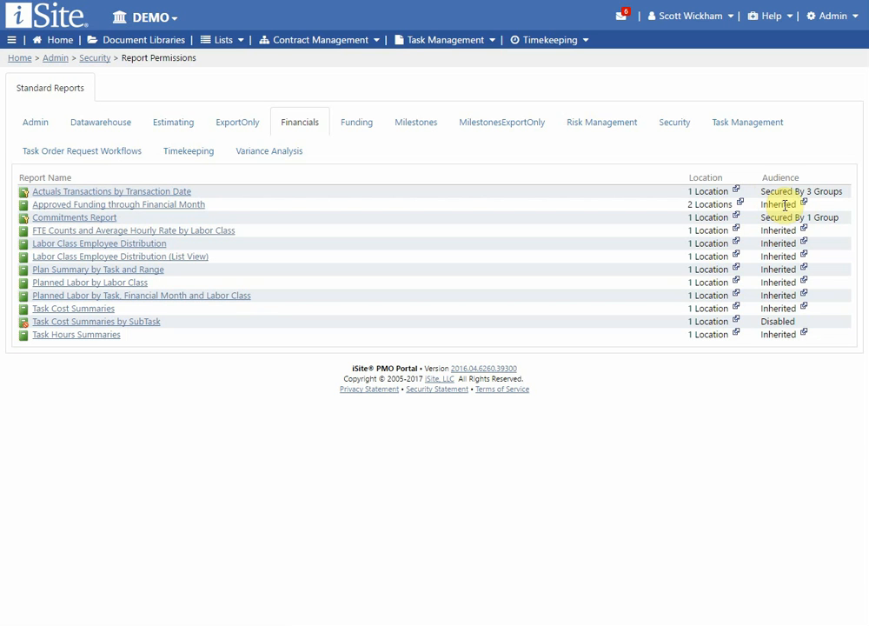
{"action": "left_click_drag", "start_coordinate": [763, 191], "coordinate": [835, 193]}
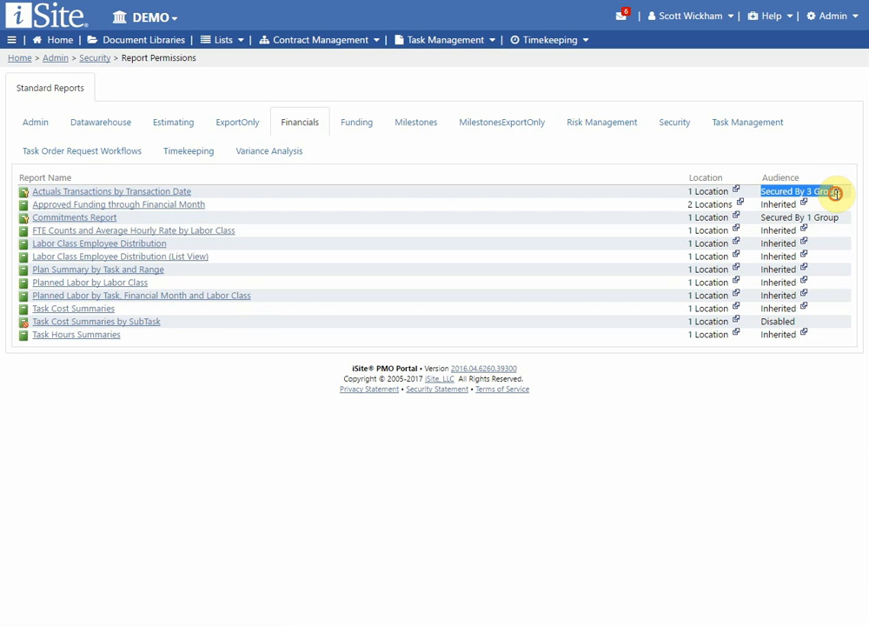
{"action": "left_click", "coordinate": [834, 218]}
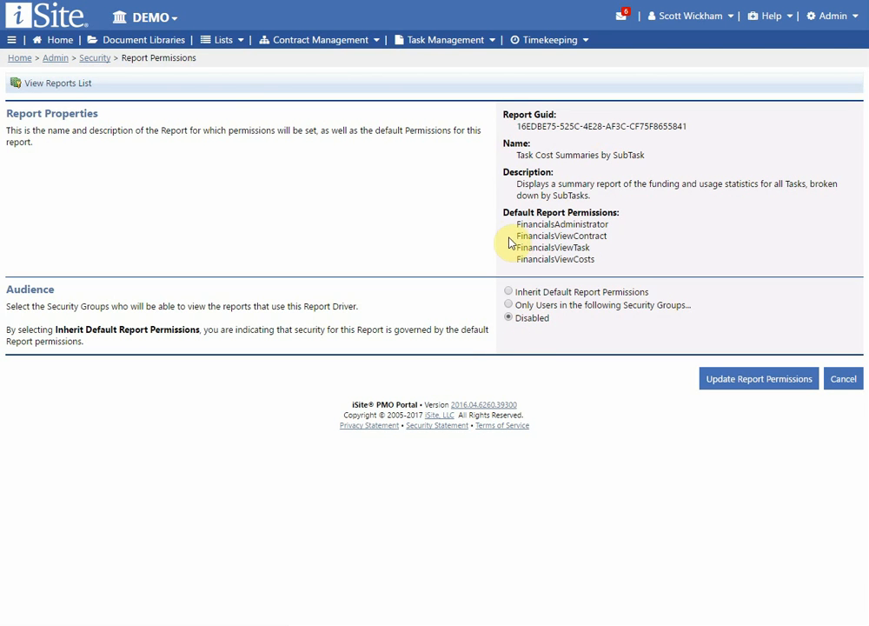
Step: Go back from Task Cost Summaries by SubTask to the standard reports list
{"action": "left_click", "coordinate": [76, 86]}
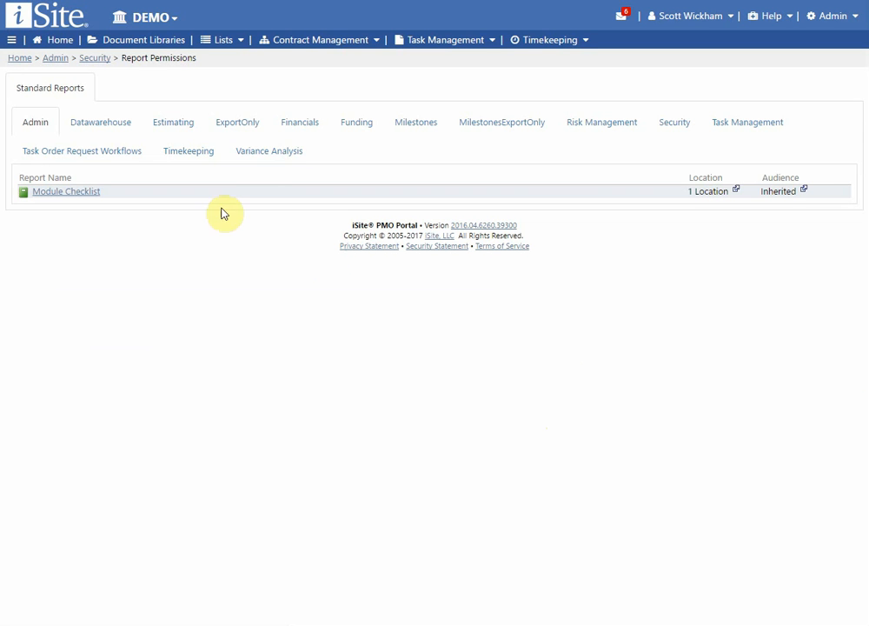
Step: Show the Financials reports and inspect their Location and Audience icons
{"action": "left_click", "coordinate": [306, 126]}
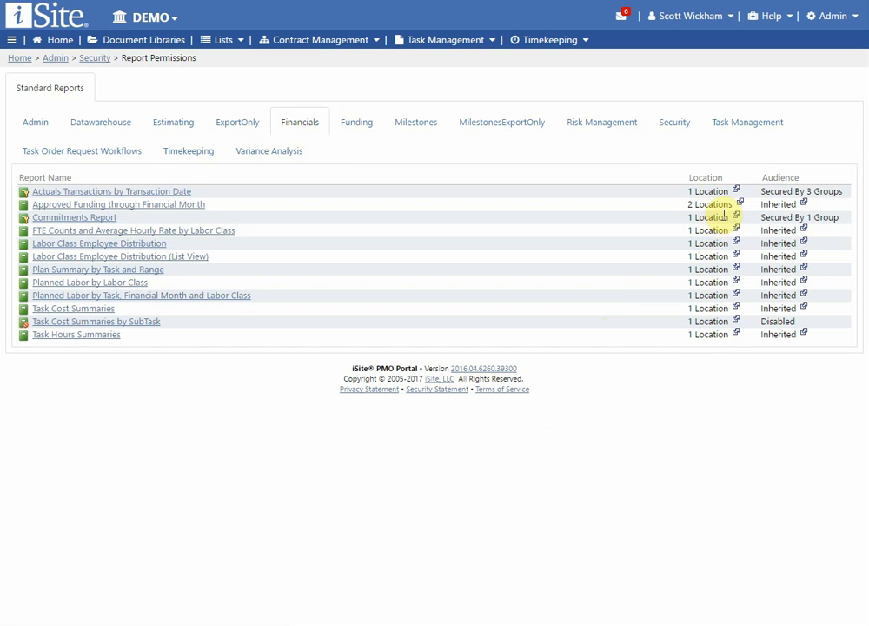
{"action": "mouse_move", "coordinate": [741, 209]}
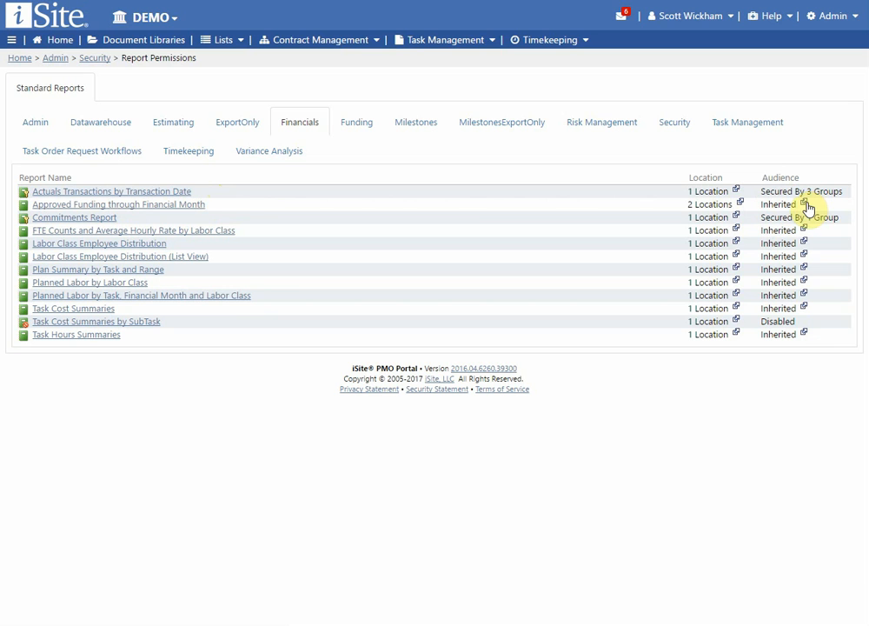
{"action": "mouse_move", "coordinate": [808, 209]}
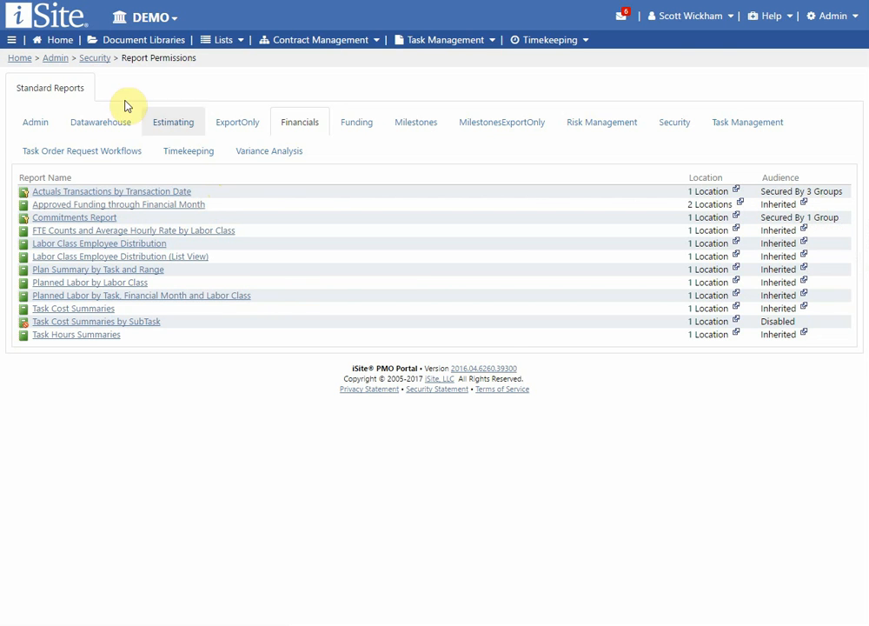
Step: Browse the Datawarehouse, Estimating, ExportOnly, Financials, Funding, Milestones, Risk Management and Security report categories
{"action": "left_click", "coordinate": [97, 125]}
{"action": "left_click", "coordinate": [173, 127]}
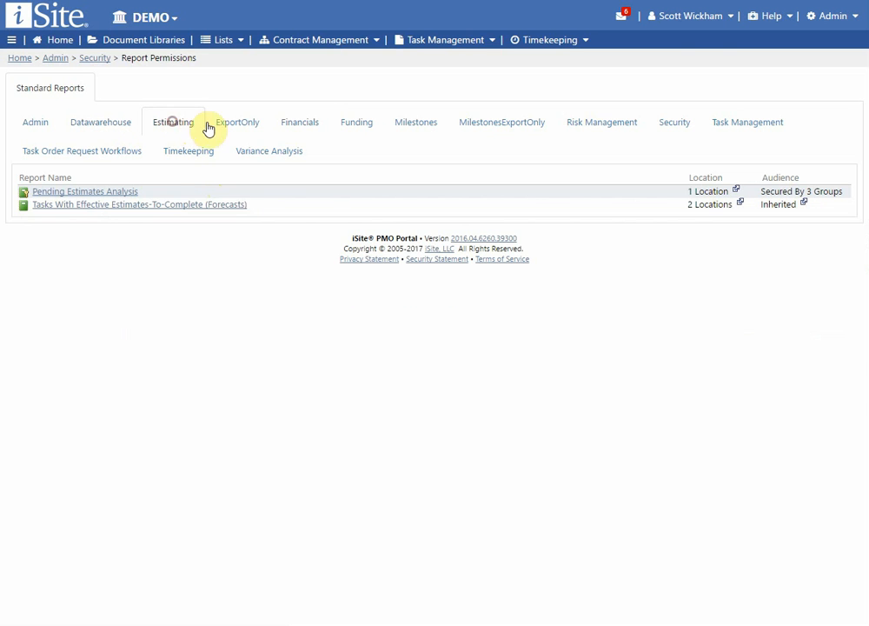
{"action": "left_click", "coordinate": [241, 128]}
{"action": "left_click", "coordinate": [304, 132]}
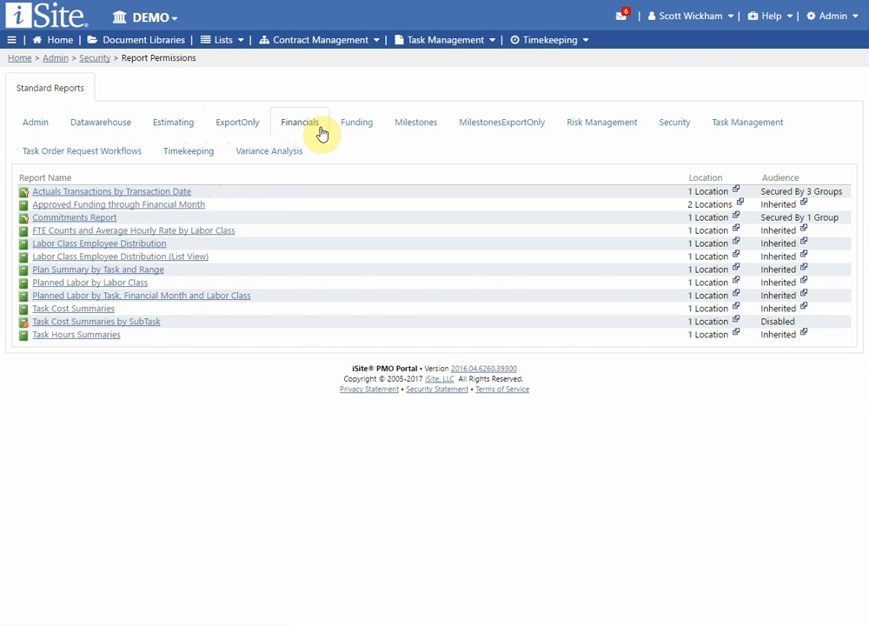
{"action": "left_click", "coordinate": [364, 130]}
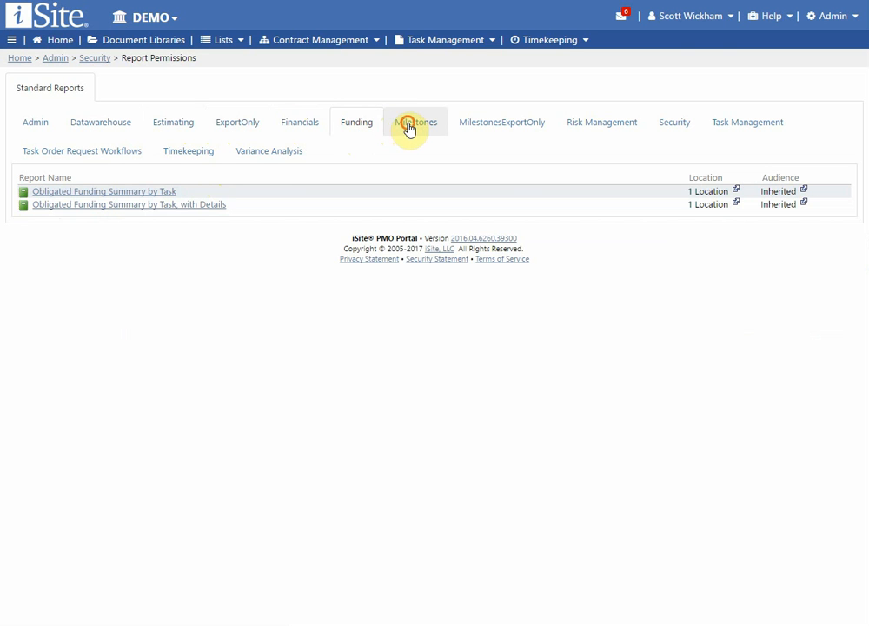
{"action": "left_click", "coordinate": [410, 130]}
{"action": "left_click", "coordinate": [474, 133]}
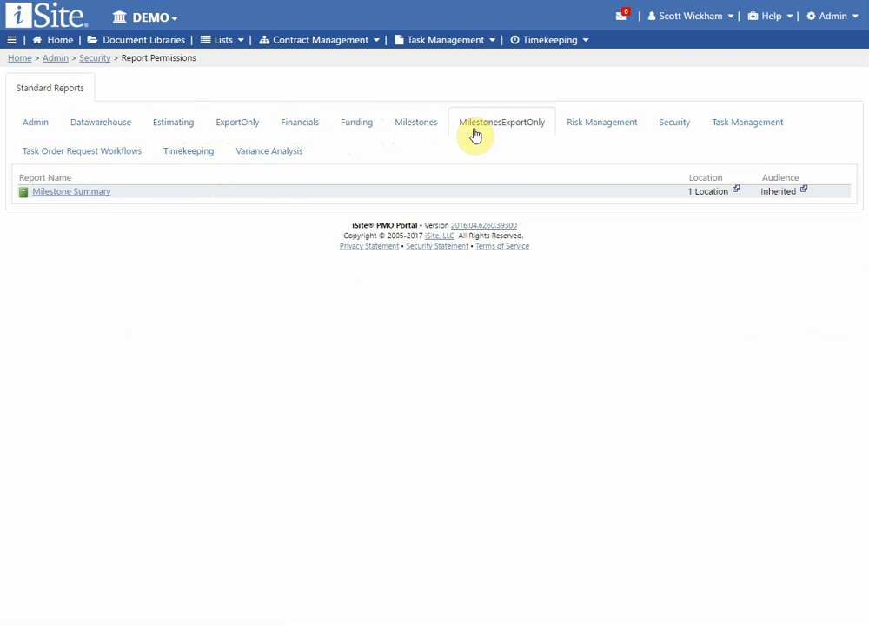
{"action": "left_click", "coordinate": [572, 126]}
{"action": "left_click", "coordinate": [677, 129]}
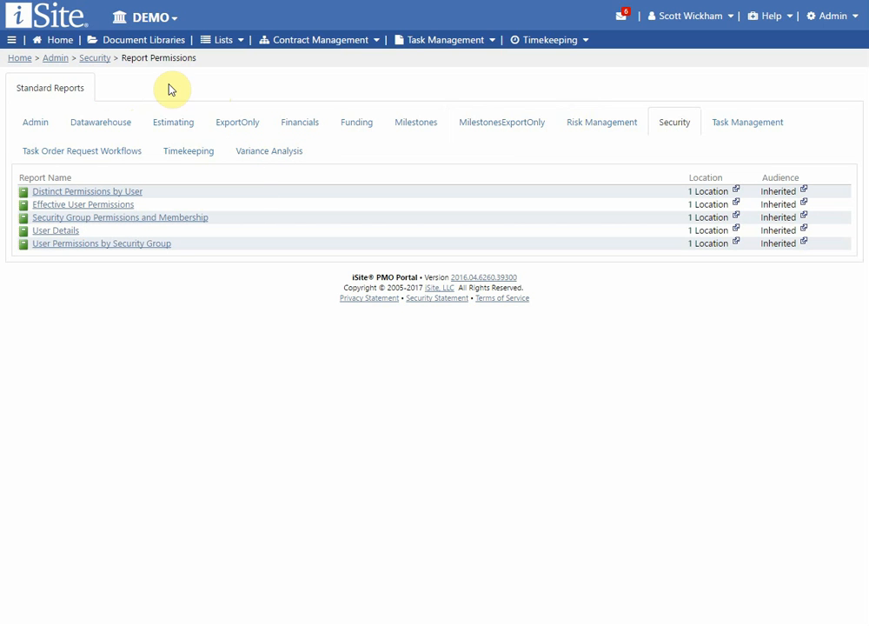
Step: Cycle again from Admin through Milestones reports, then return to the Security administration page
{"action": "left_click", "coordinate": [33, 125]}
{"action": "left_click", "coordinate": [108, 128]}
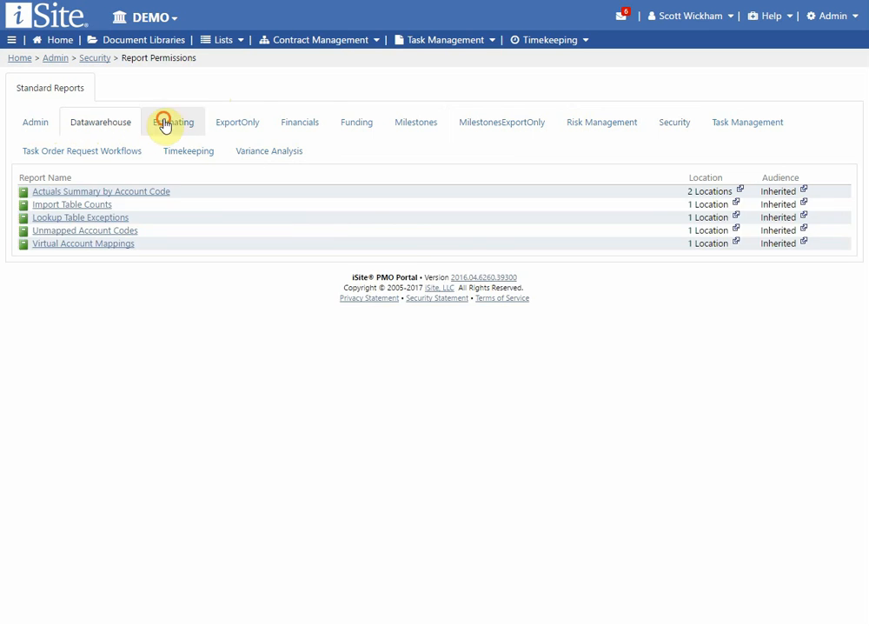
{"action": "left_click", "coordinate": [166, 123]}
{"action": "left_click", "coordinate": [249, 128]}
{"action": "left_click", "coordinate": [323, 127]}
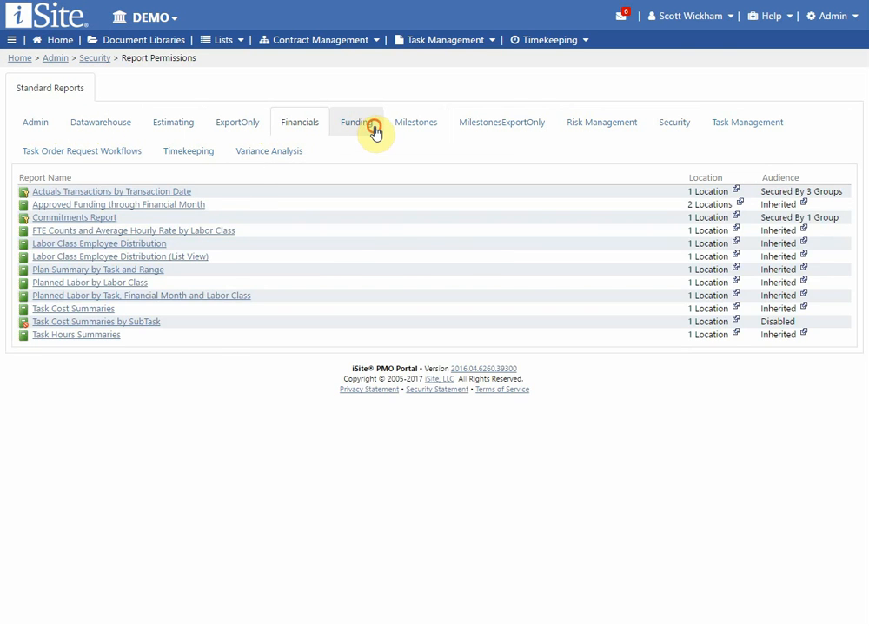
{"action": "left_click", "coordinate": [372, 131]}
{"action": "left_click", "coordinate": [412, 125]}
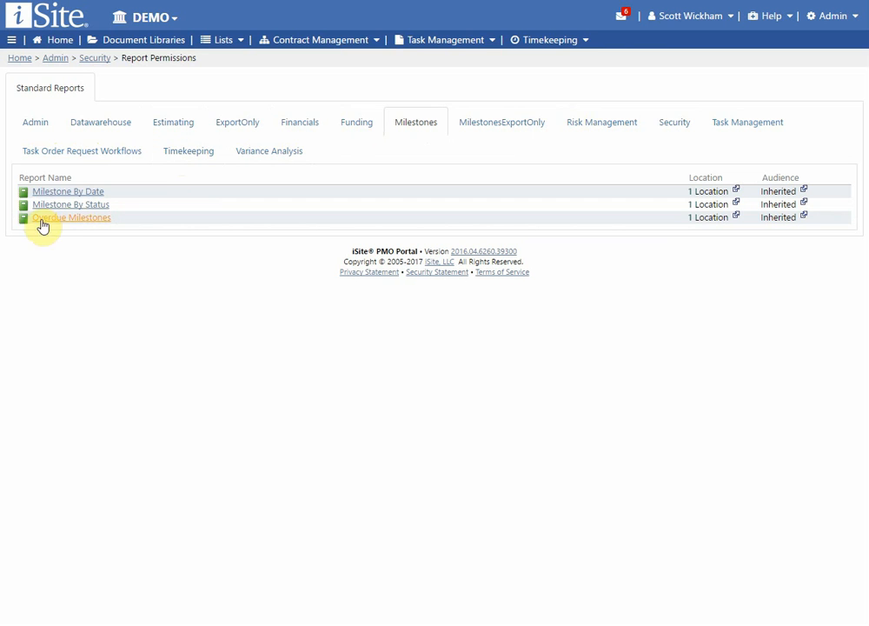
{"action": "mouse_move", "coordinate": [54, 200]}
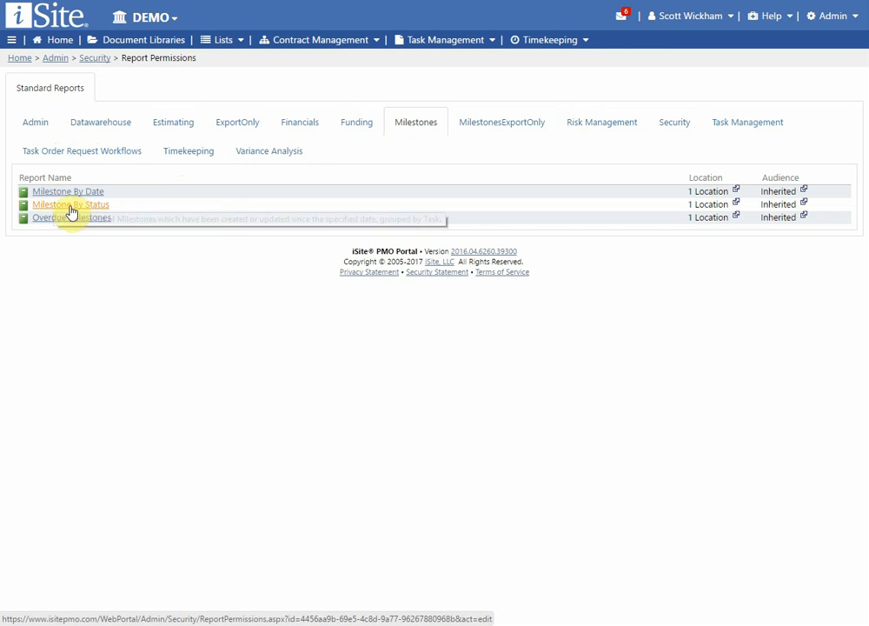
{"action": "left_click", "coordinate": [88, 58]}
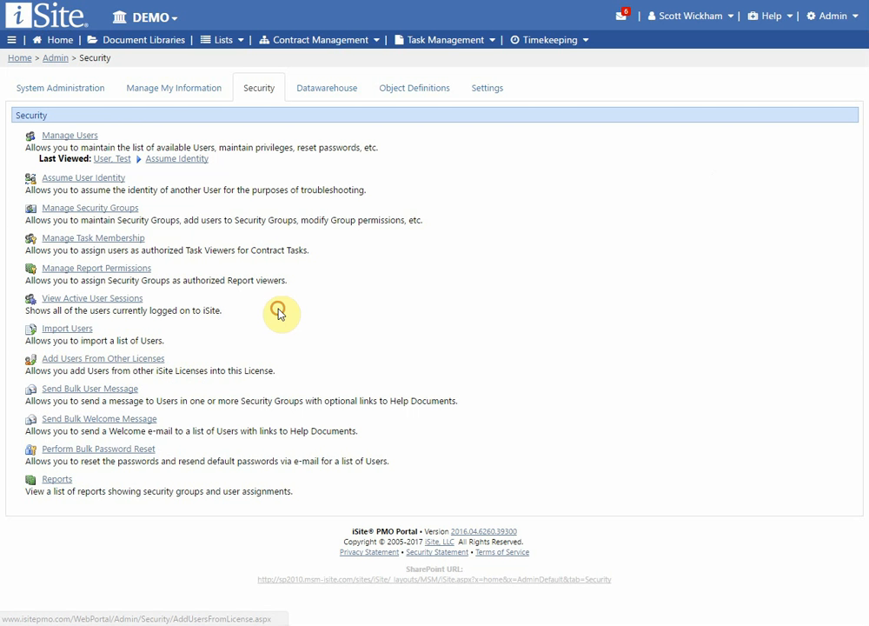
Step: Open View Active User Sessions to list the single current session
{"action": "left_click", "coordinate": [120, 303]}
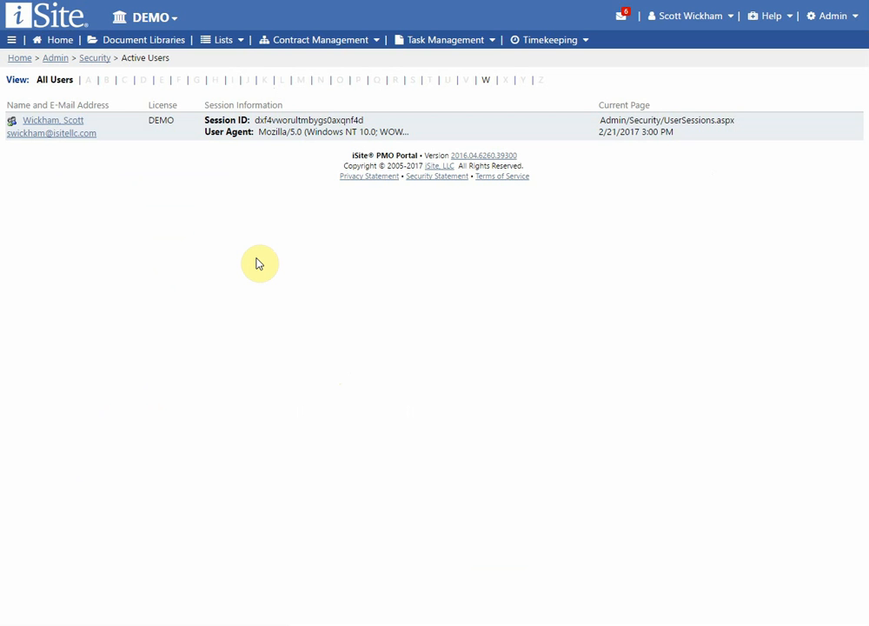
Step: Inspect the DEMO-license session's ID and current page, then return to Security
{"action": "left_click", "coordinate": [680, 134]}
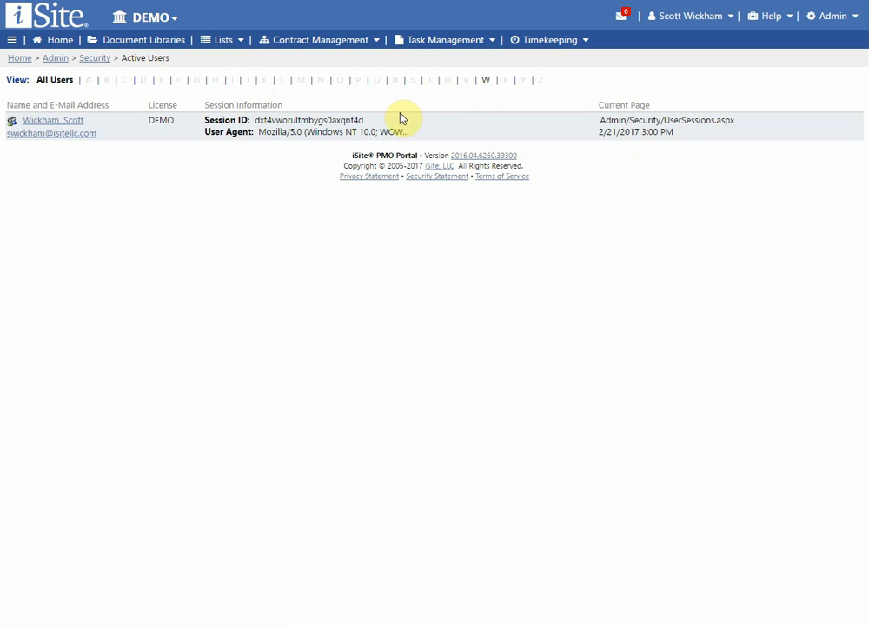
{"action": "double_click", "coordinate": [301, 119]}
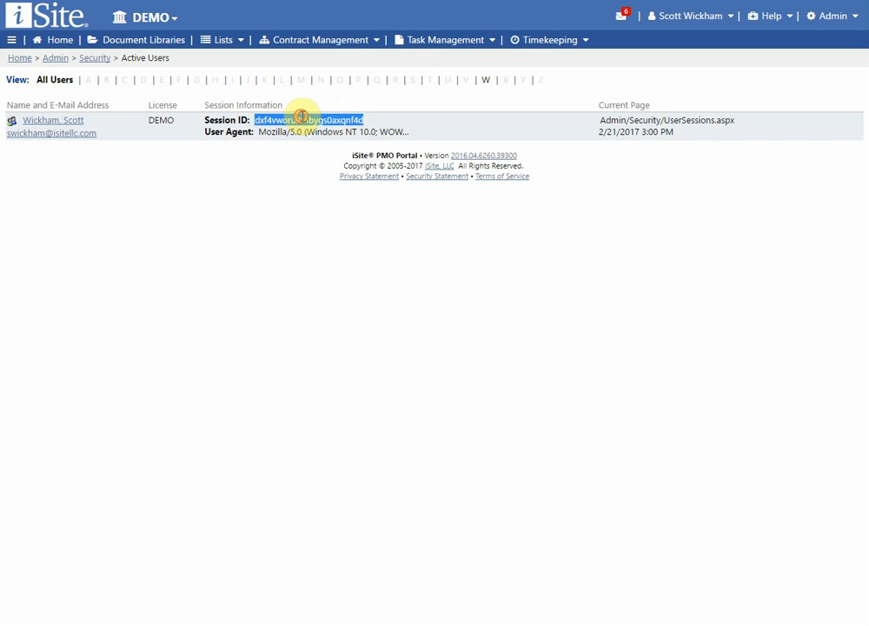
{"action": "left_click", "coordinate": [372, 113]}
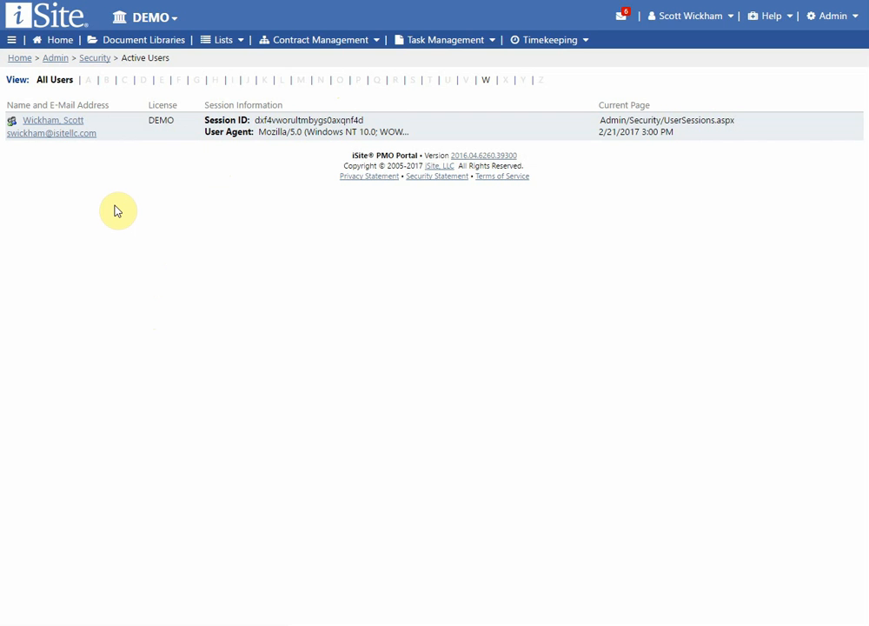
{"action": "left_click", "coordinate": [91, 58]}
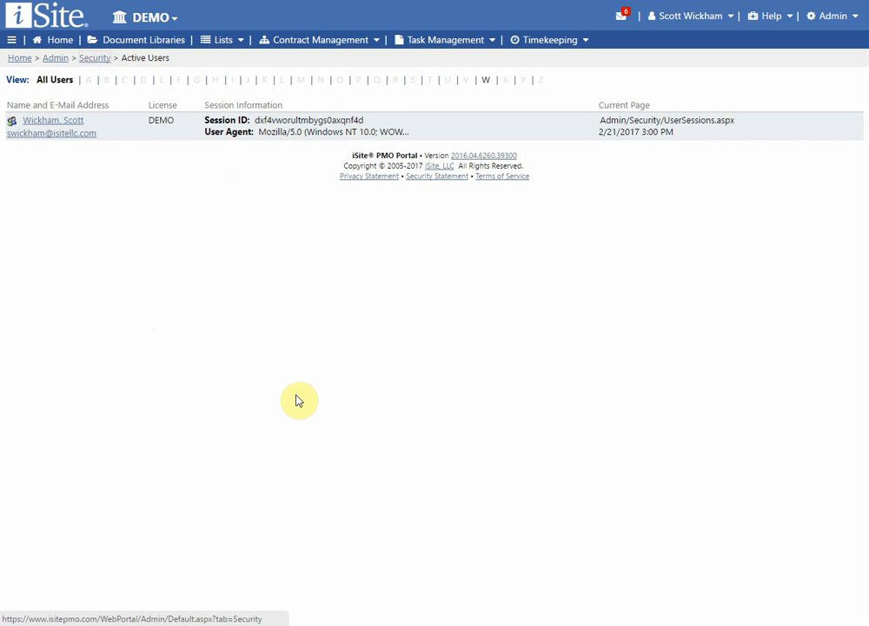
Step: Open Import Users and follow its Import Specification link to the Users help page
{"action": "left_click", "coordinate": [68, 330]}
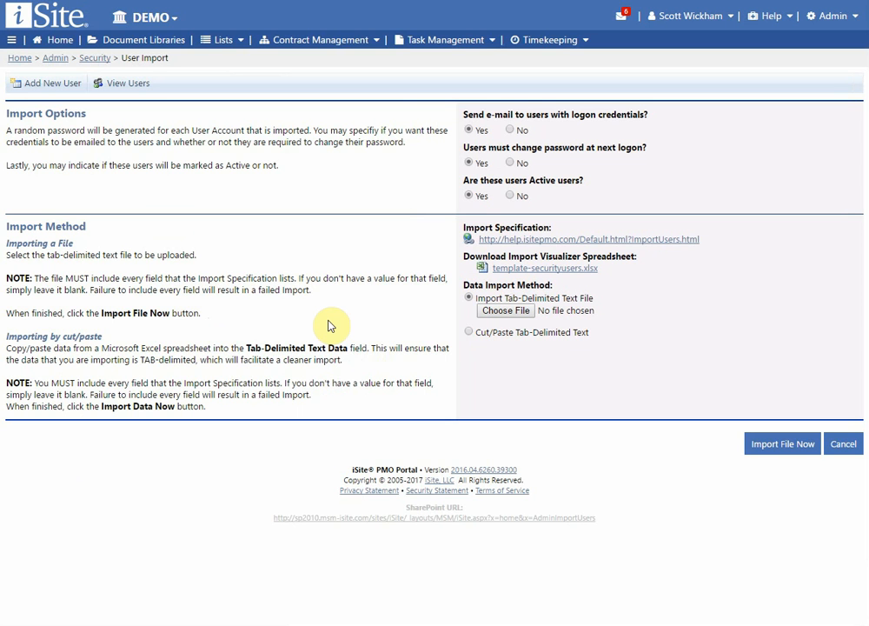
{"action": "left_click", "coordinate": [647, 246]}
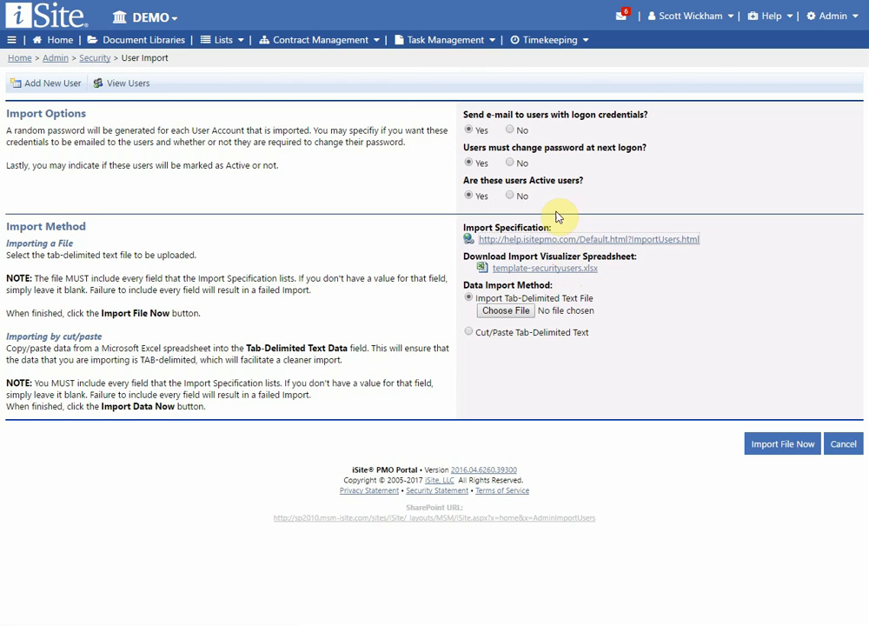
{"action": "left_click", "coordinate": [557, 239]}
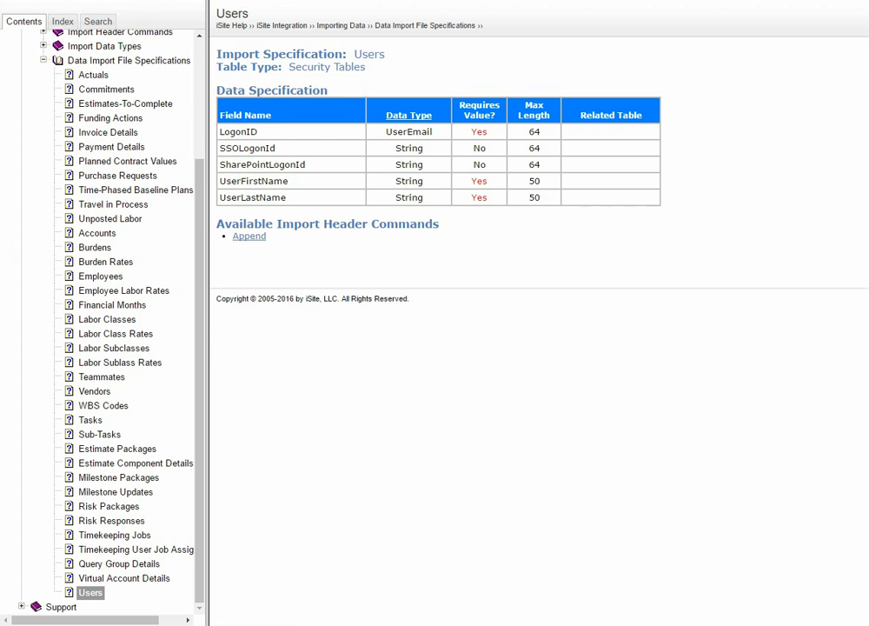
Step: Return to the User Import tab after reading the Users Data Specification fields
{"action": "left_click", "coordinate": [242, 1]}
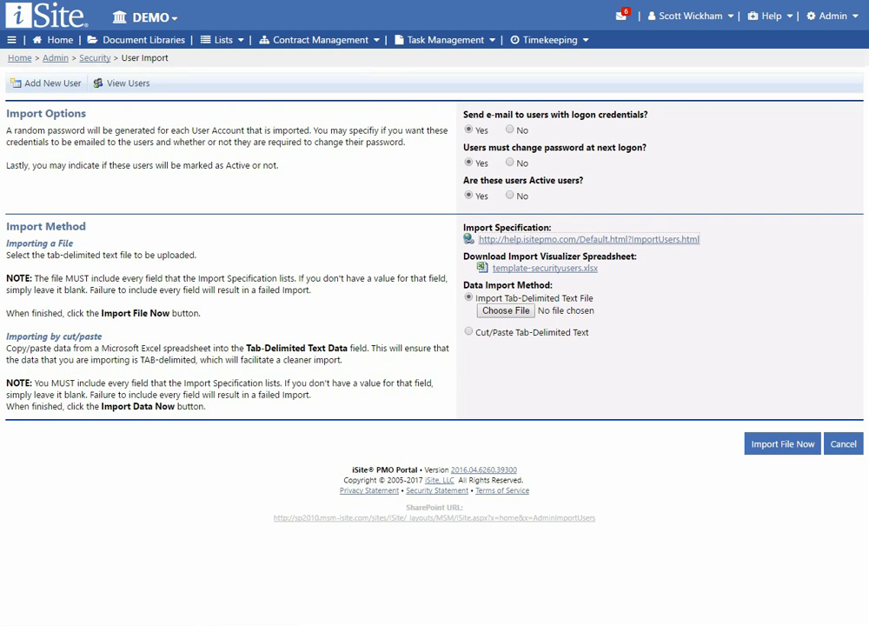
Step: Switch User Import to Cut/Paste Tab-Delimited Text and try the empty LogonID-to-UserLastName grid
{"action": "left_click", "coordinate": [536, 334]}
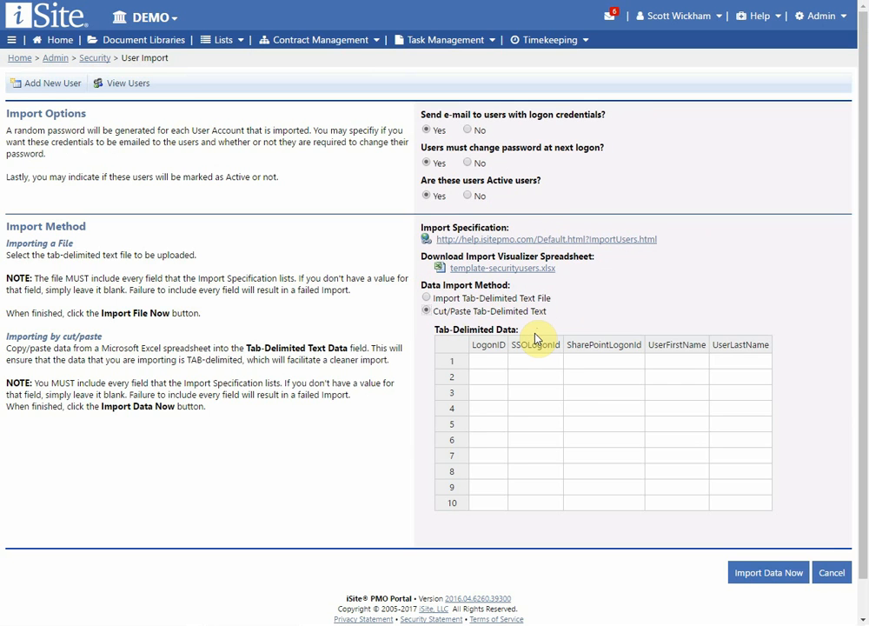
{"action": "left_click", "coordinate": [485, 361]}
{"action": "left_click", "coordinate": [545, 392]}
{"action": "left_click", "coordinate": [489, 367]}
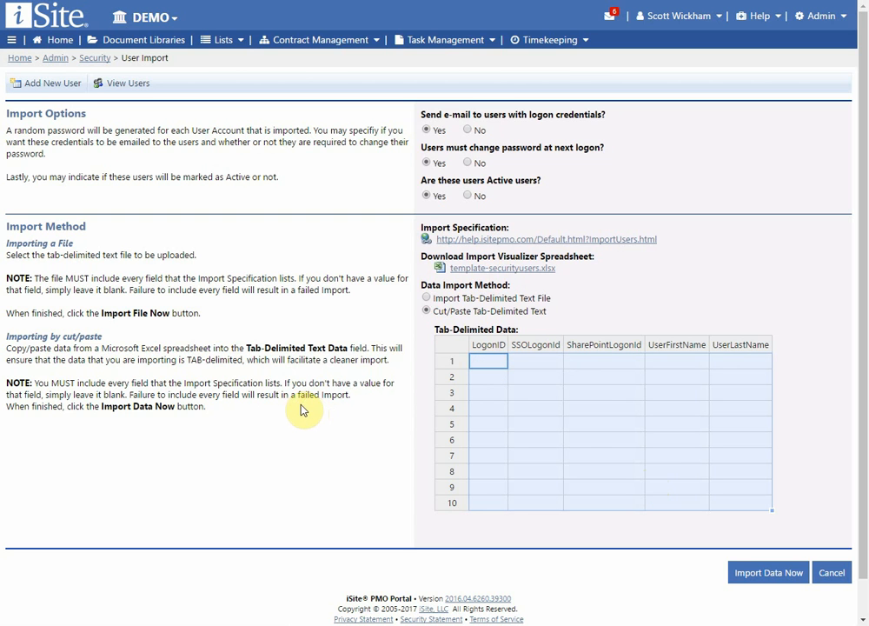
{"action": "left_click", "coordinate": [310, 277]}
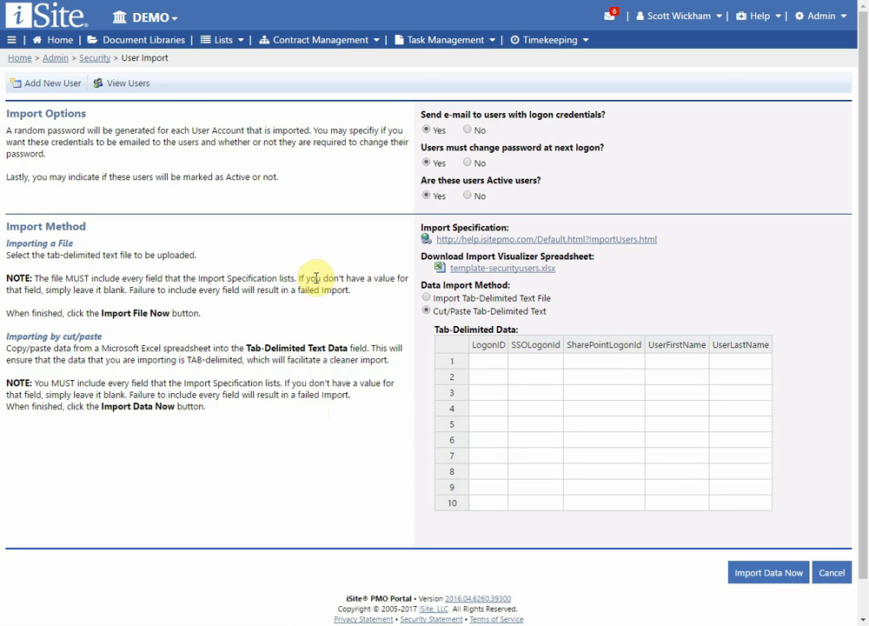
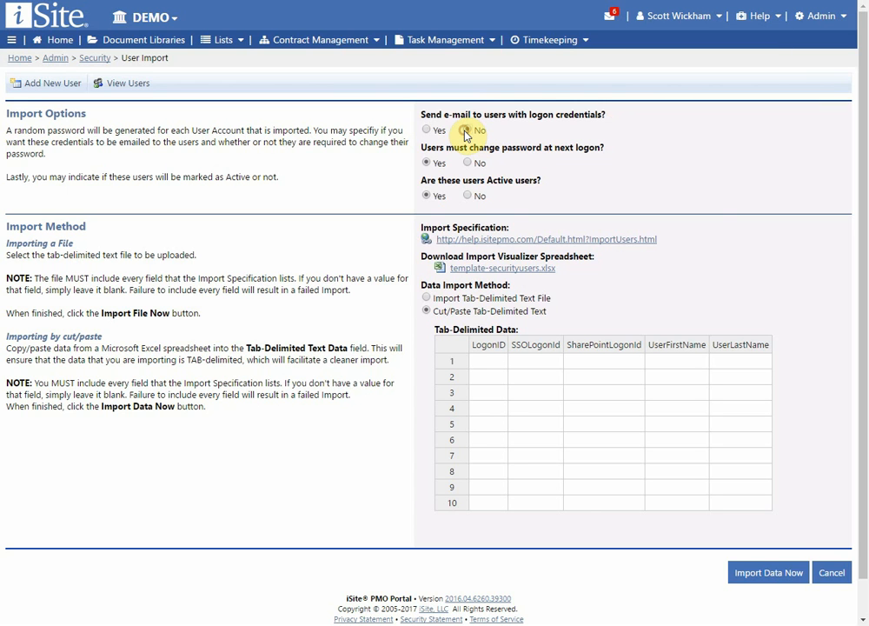
Step: Choose No for sending imported users an e-mail with their logon credentials
{"action": "left_click", "coordinate": [468, 130]}
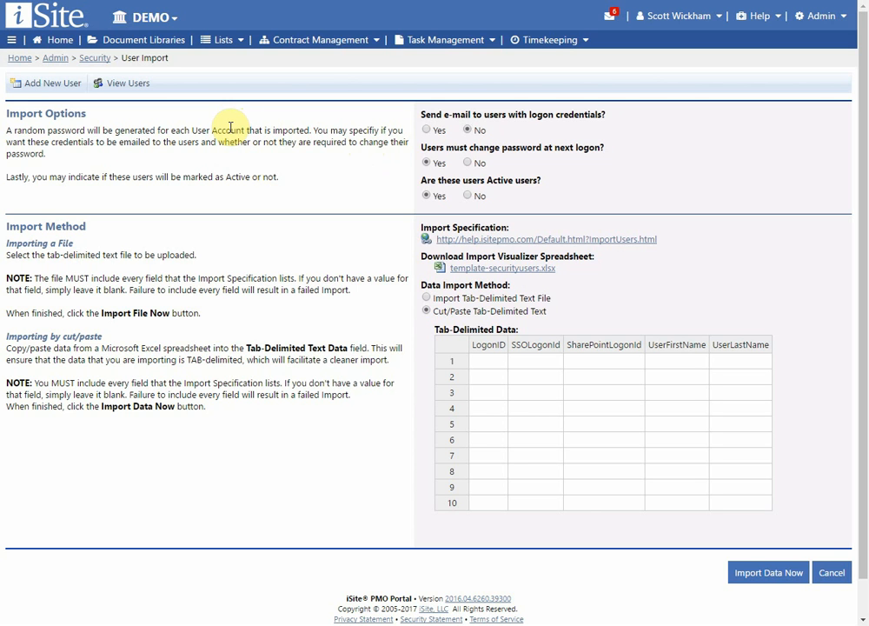
Step: Go to Security, open Add Users From Other Licenses, and expand the company license list
{"action": "left_click", "coordinate": [95, 59]}
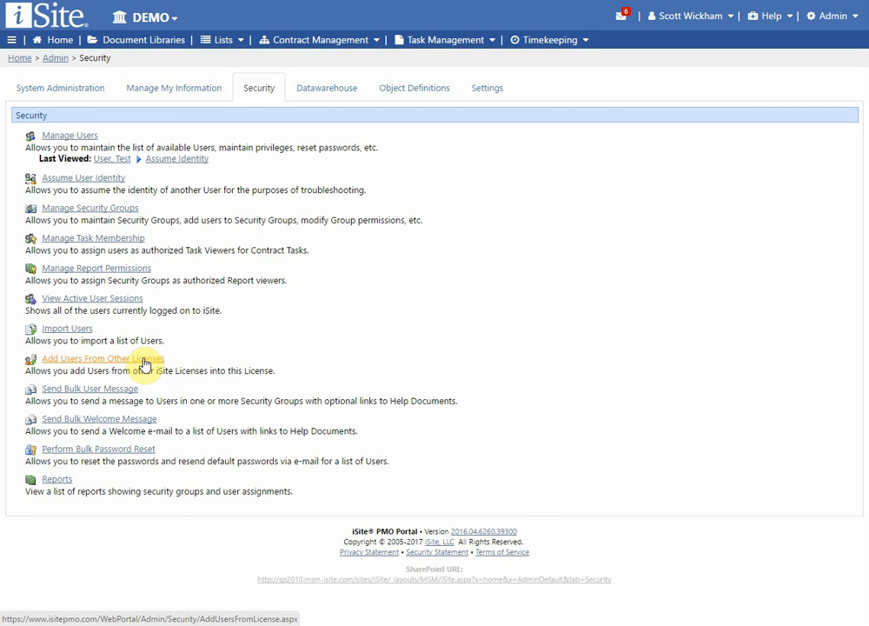
{"action": "left_click", "coordinate": [146, 363]}
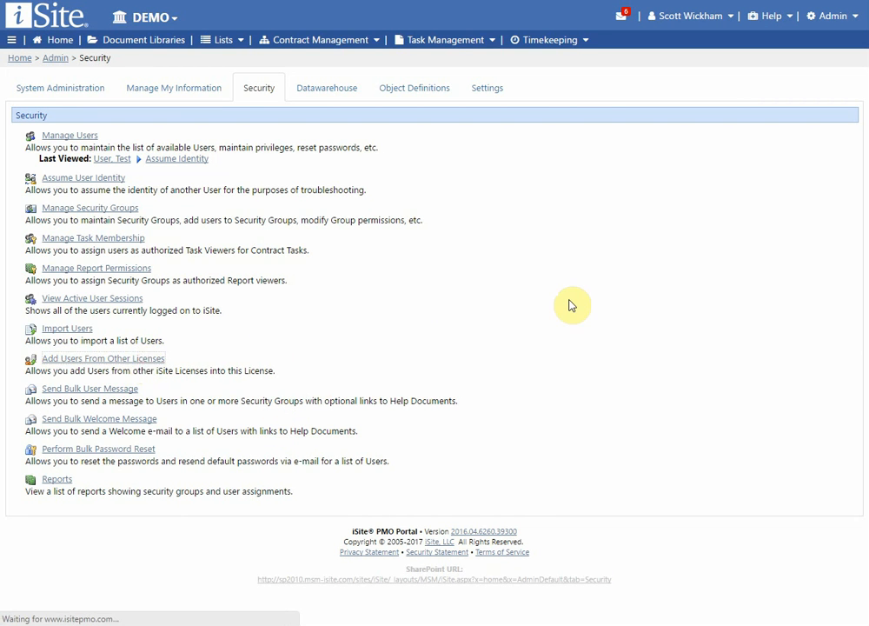
{"action": "left_click", "coordinate": [585, 99]}
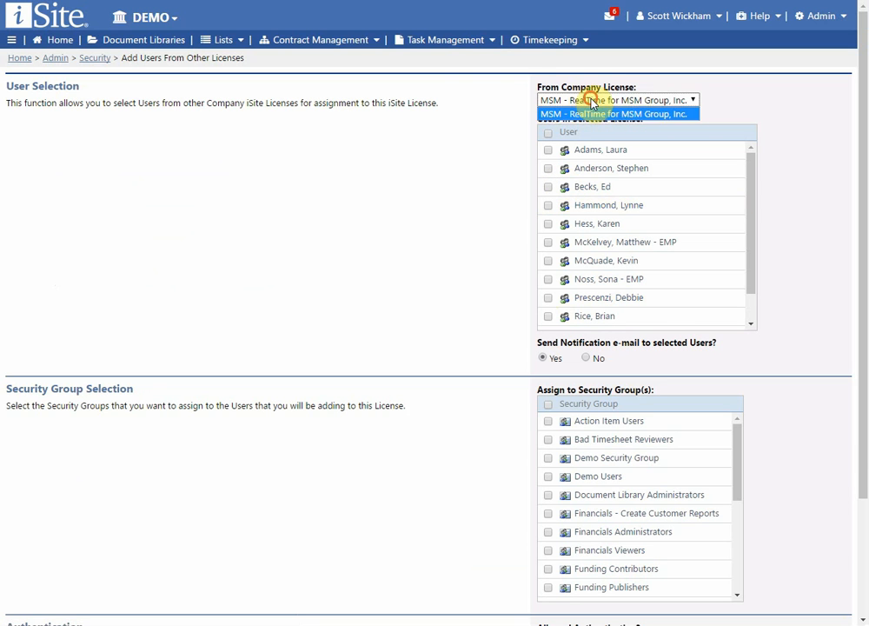
Step: Keep MSM - RealTime as the From Company License source
{"action": "left_click", "coordinate": [590, 97]}
{"action": "left_click", "coordinate": [460, 98]}
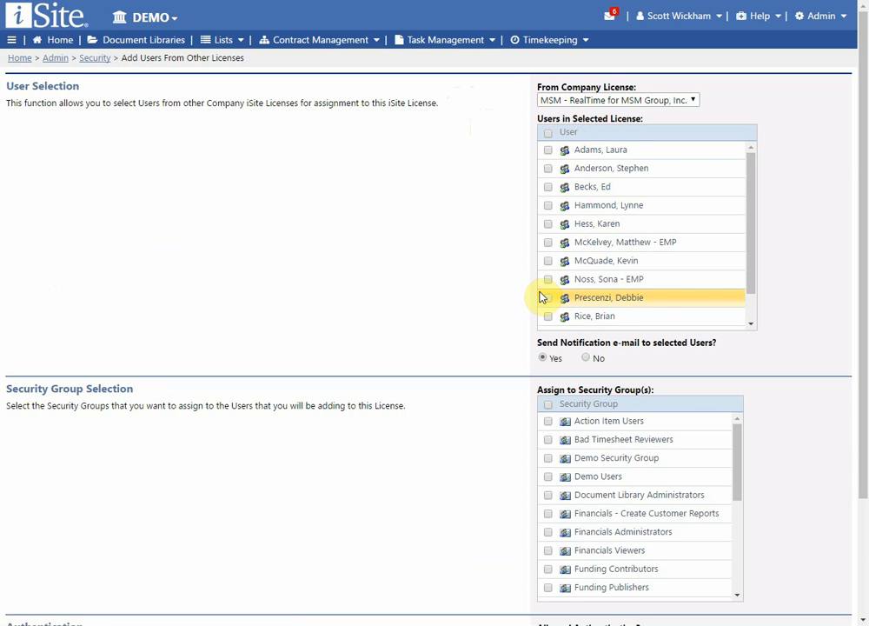
{"action": "scroll", "coordinate": [391, 237], "scroll_direction": "down", "scroll_amount": 1}
{"action": "scroll", "coordinate": [397, 236], "scroll_direction": "up", "scroll_amount": 1}
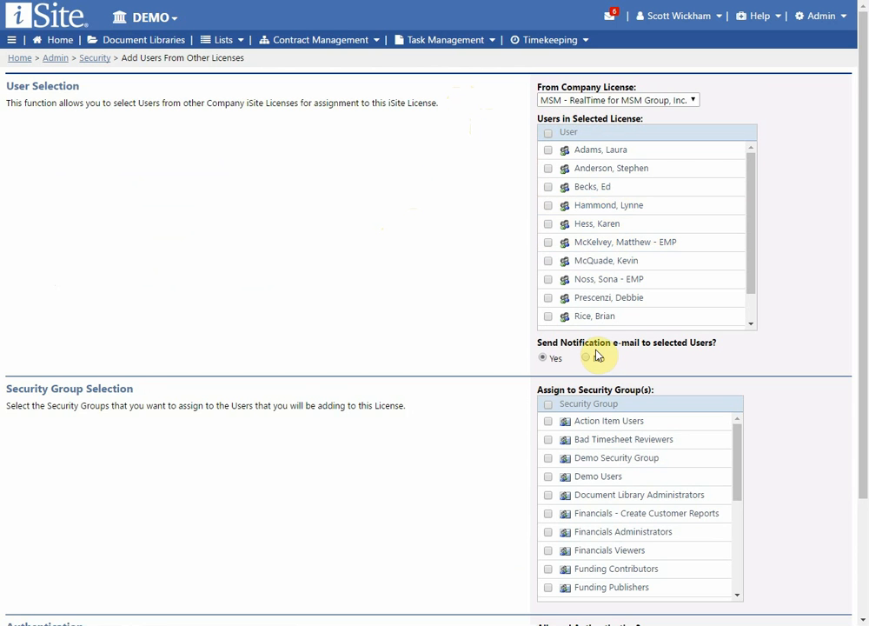
{"action": "scroll", "coordinate": [734, 354], "scroll_direction": "down", "scroll_amount": 1}
{"action": "scroll", "coordinate": [734, 302], "scroll_direction": "up", "scroll_amount": 1}
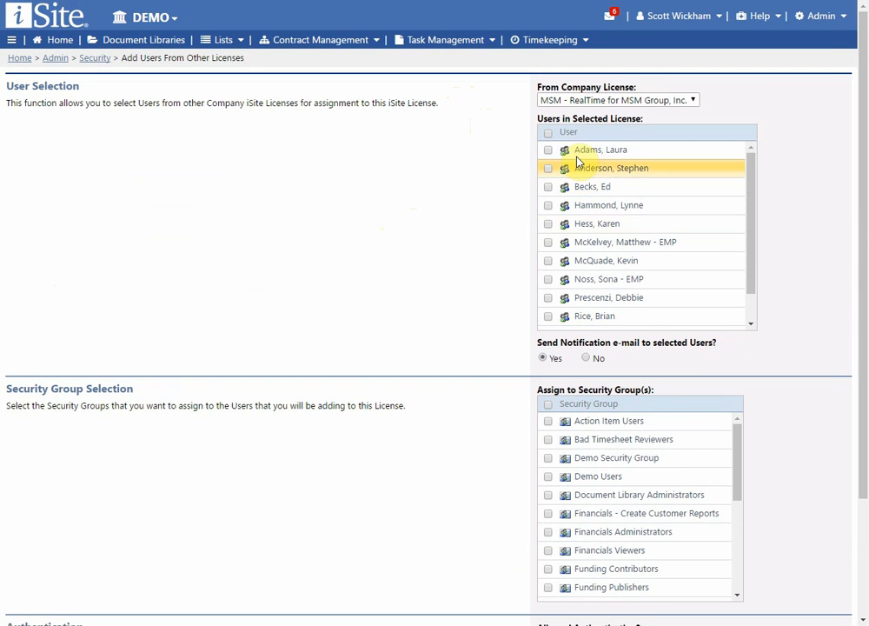
{"action": "left_click", "coordinate": [576, 101]}
{"action": "left_click", "coordinate": [491, 226]}
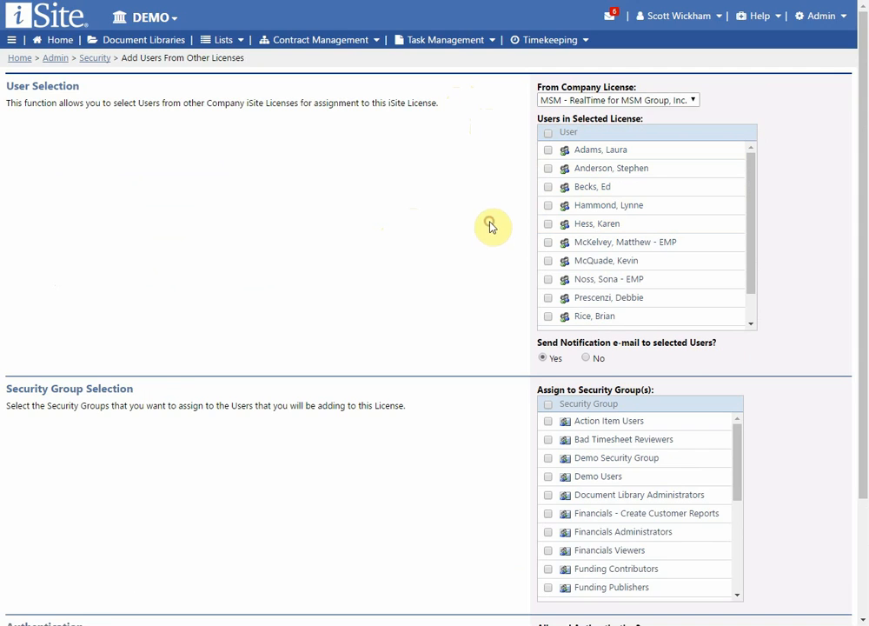
Step: Tick Web and SharePoint as allowed authentication, then return to Security without submitting
{"action": "scroll", "coordinate": [492, 233], "scroll_direction": "down", "scroll_amount": 2}
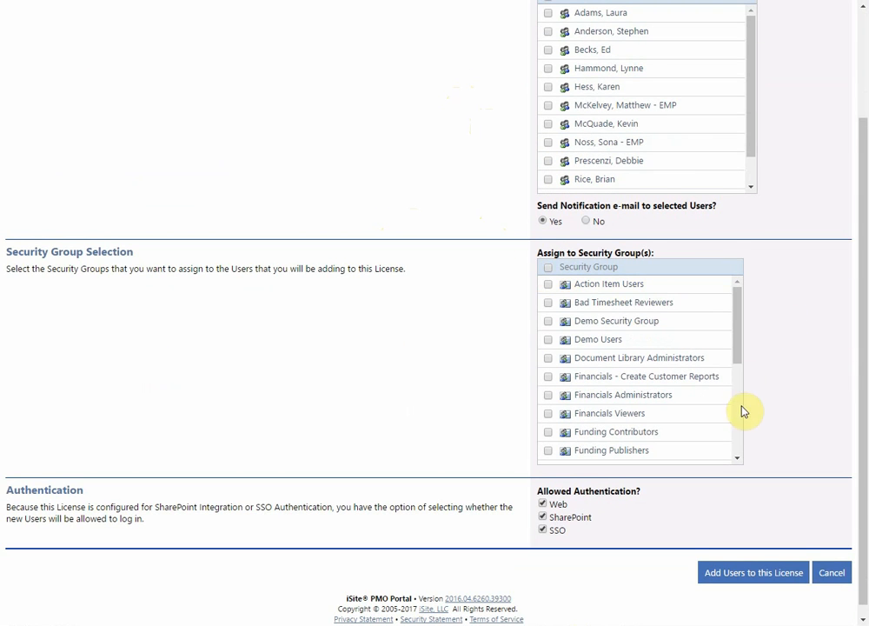
{"action": "scroll", "coordinate": [757, 366], "scroll_direction": "down", "scroll_amount": 1}
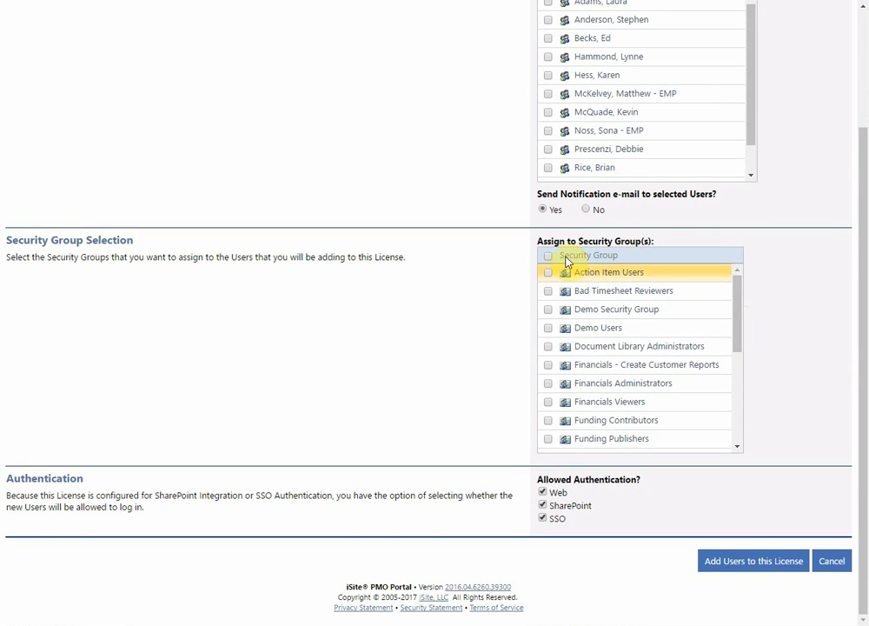
{"action": "left_click_drag", "start_coordinate": [737, 332], "coordinate": [781, 329]}
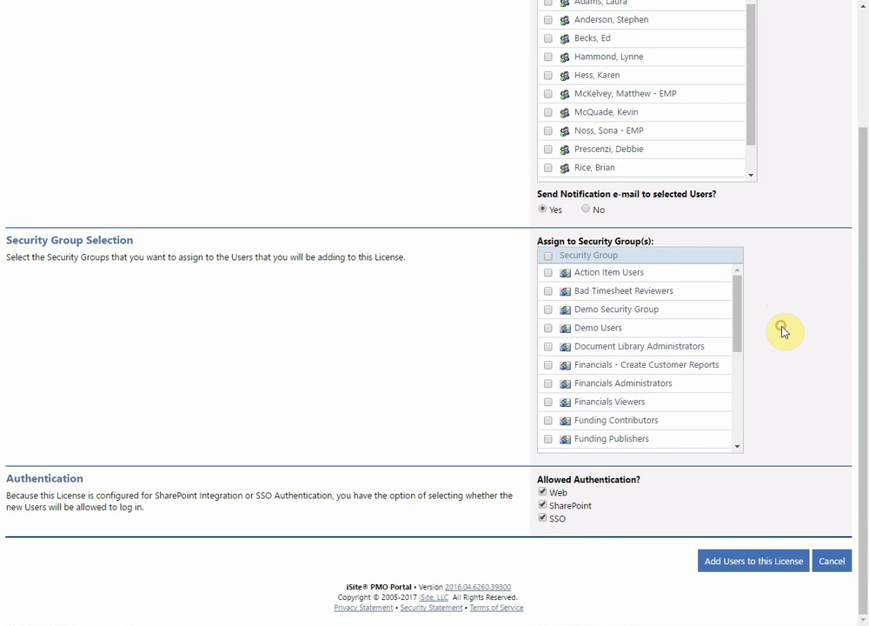
{"action": "scroll", "coordinate": [739, 317], "scroll_direction": "up", "scroll_amount": 1}
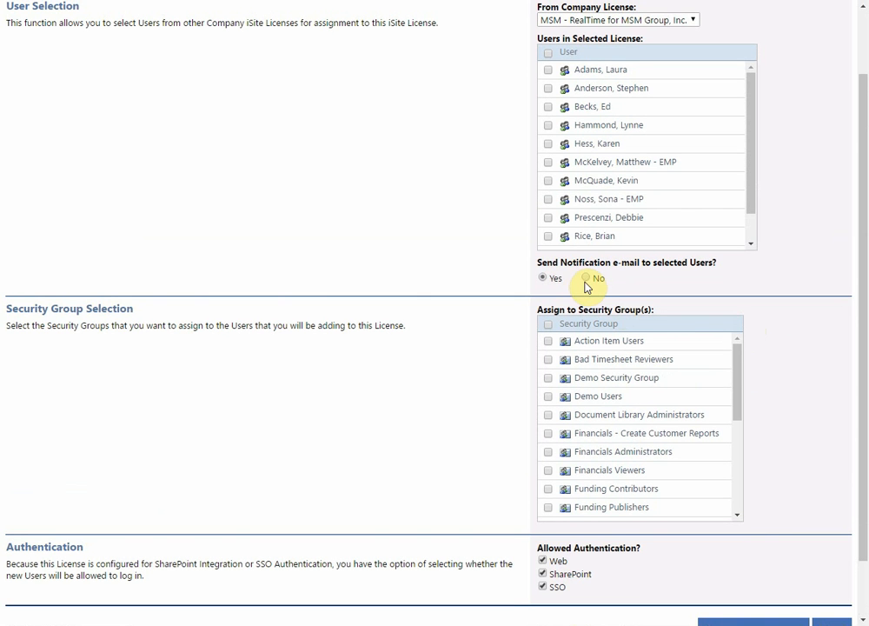
{"action": "scroll", "coordinate": [512, 287], "scroll_direction": "down", "scroll_amount": 1}
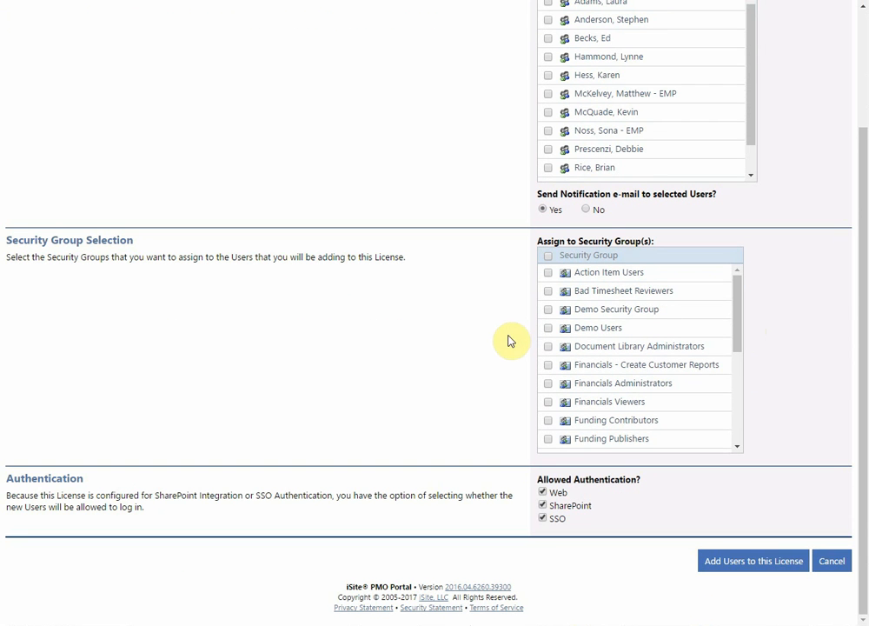
{"action": "left_click", "coordinate": [543, 493]}
{"action": "left_click", "coordinate": [543, 506]}
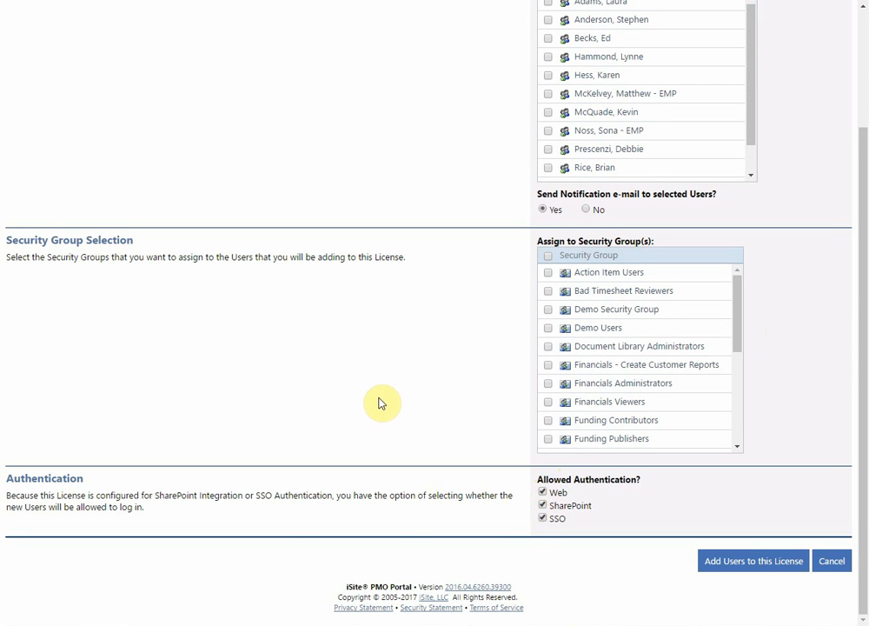
{"action": "scroll", "coordinate": [380, 400], "scroll_direction": "up", "scroll_amount": 2}
{"action": "scroll", "coordinate": [396, 402], "scroll_direction": "down", "scroll_amount": 2}
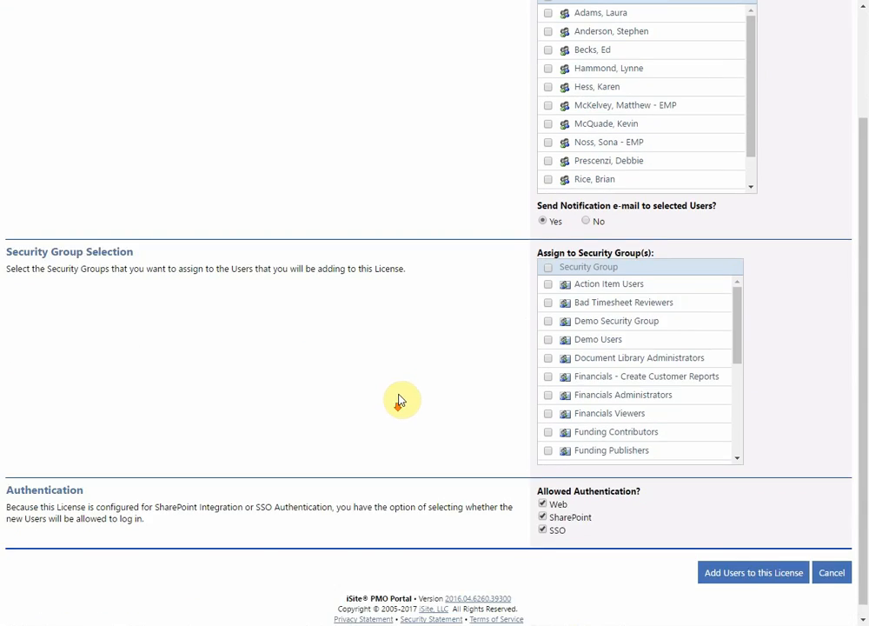
{"action": "scroll", "coordinate": [399, 400], "scroll_direction": "up", "scroll_amount": 2}
{"action": "left_click", "coordinate": [348, 311]}
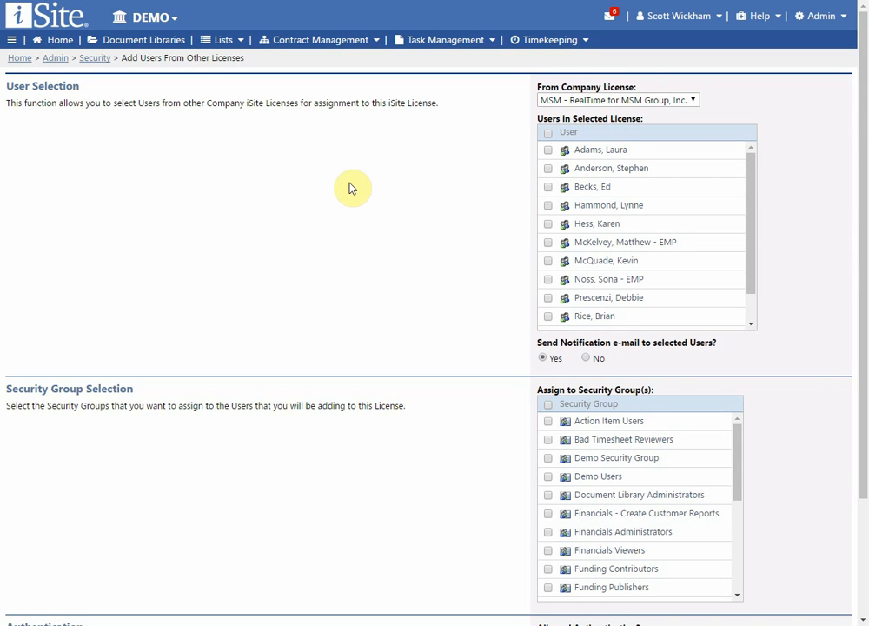
{"action": "left_click", "coordinate": [94, 57]}
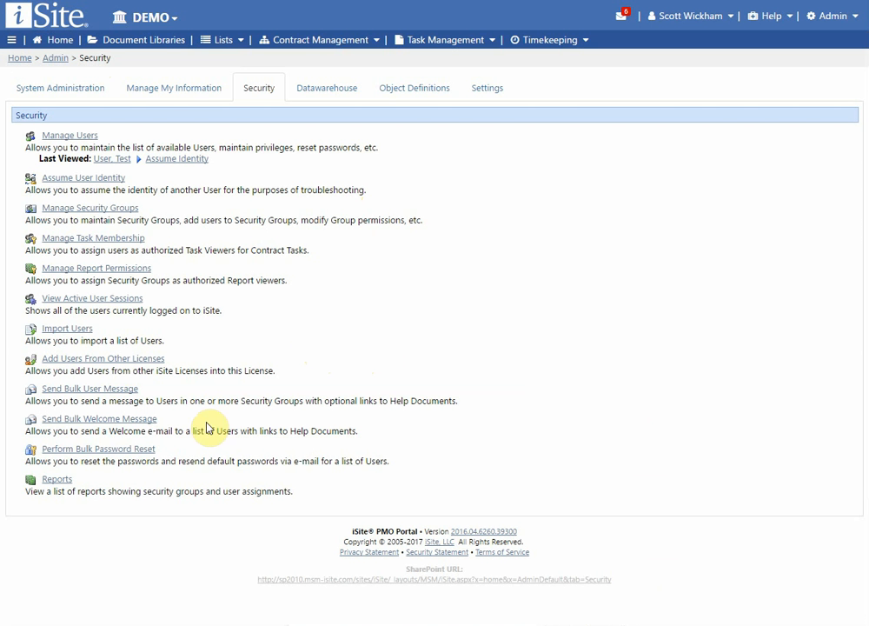
Step: Open Send Bulk User Message from the Security admin page
{"action": "left_click", "coordinate": [127, 389]}
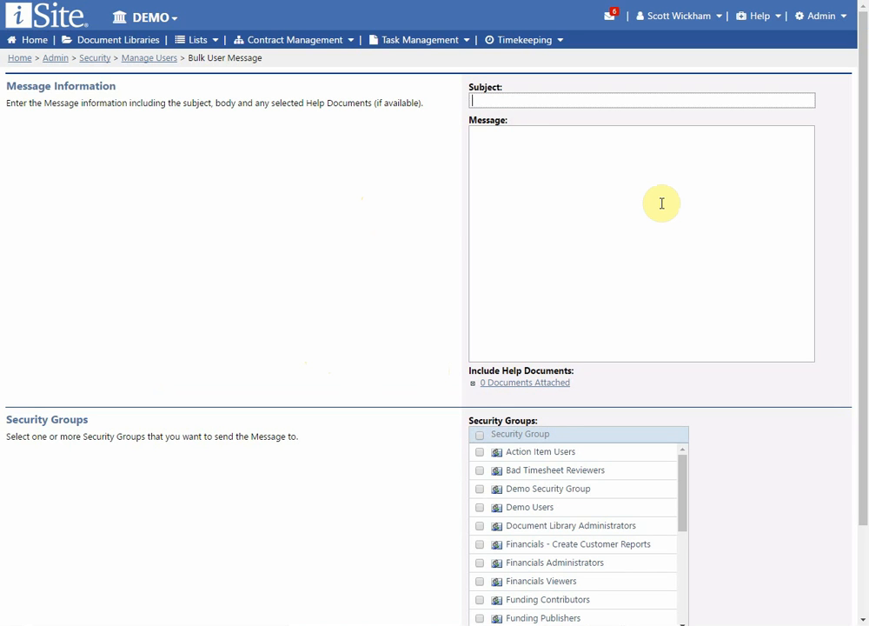
Step: Check the message body and help-document attachment list, attaching no documents
{"action": "left_click", "coordinate": [517, 149]}
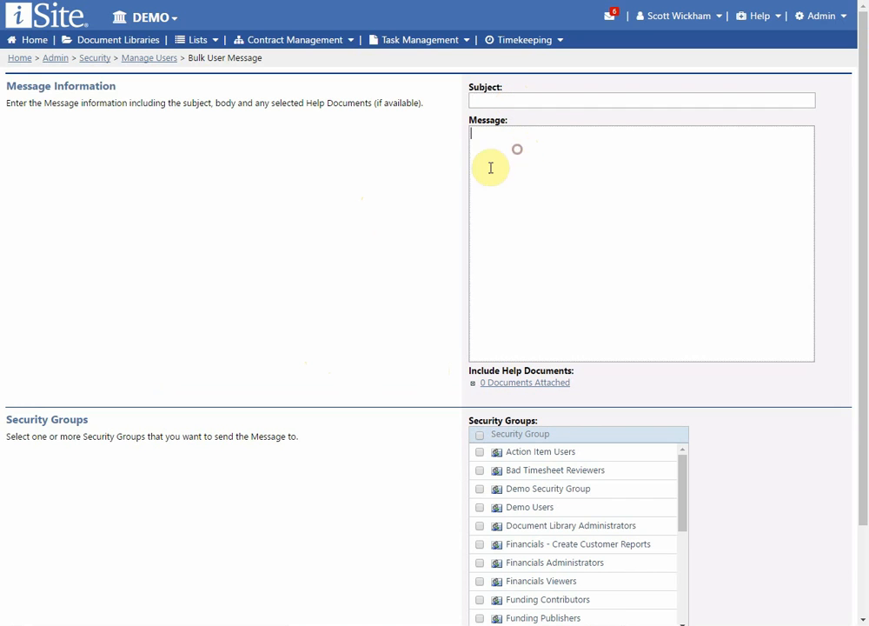
{"action": "scroll", "coordinate": [395, 262], "scroll_direction": "down", "scroll_amount": 2}
{"action": "left_click", "coordinate": [540, 277]}
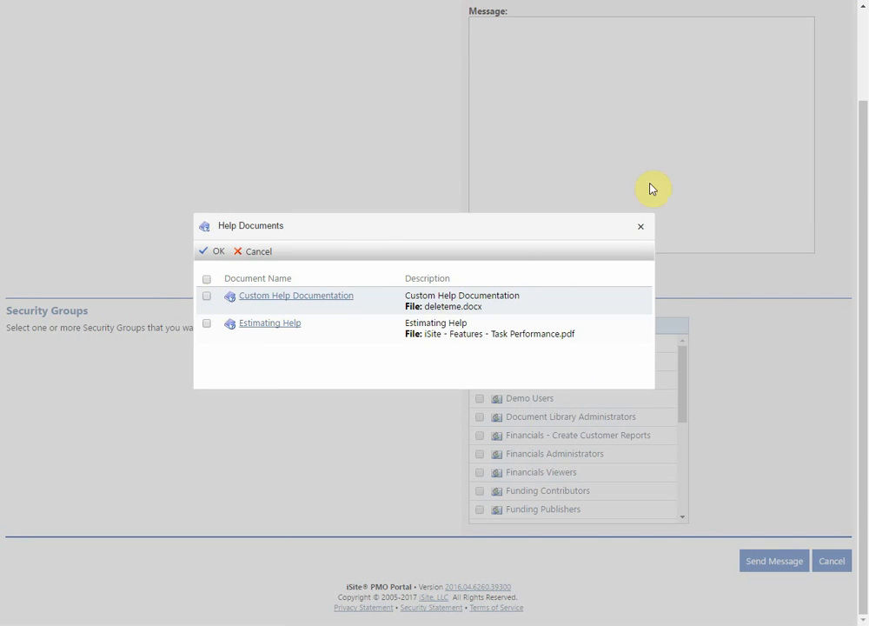
{"action": "left_click", "coordinate": [641, 226]}
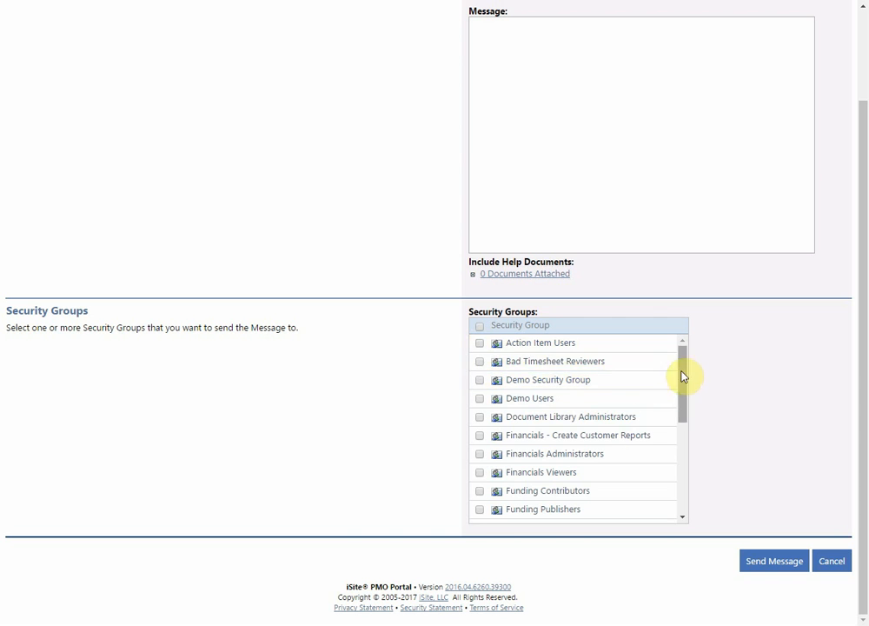
{"action": "left_click_drag", "start_coordinate": [682, 376], "coordinate": [678, 339]}
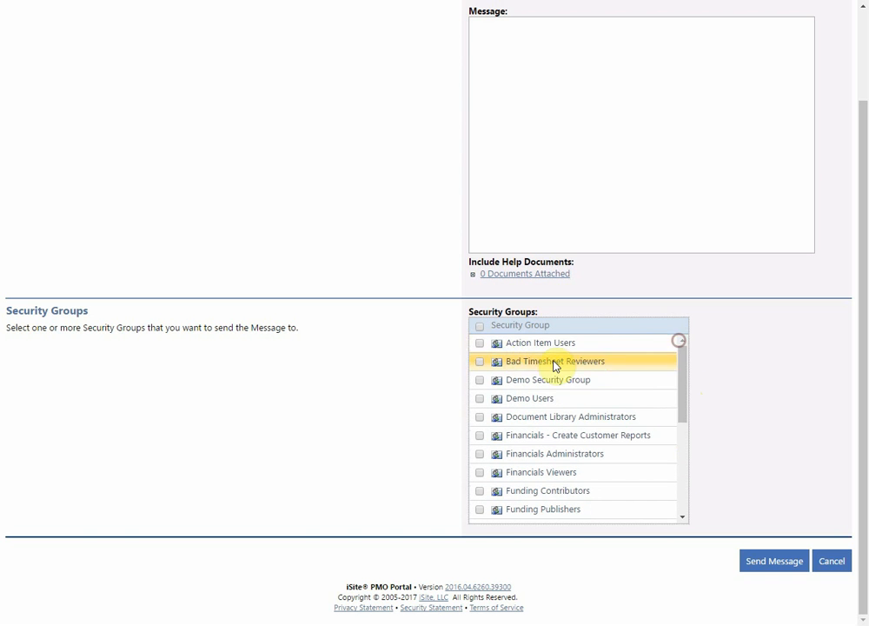
{"action": "scroll", "coordinate": [357, 316], "scroll_direction": "up", "scroll_amount": 2}
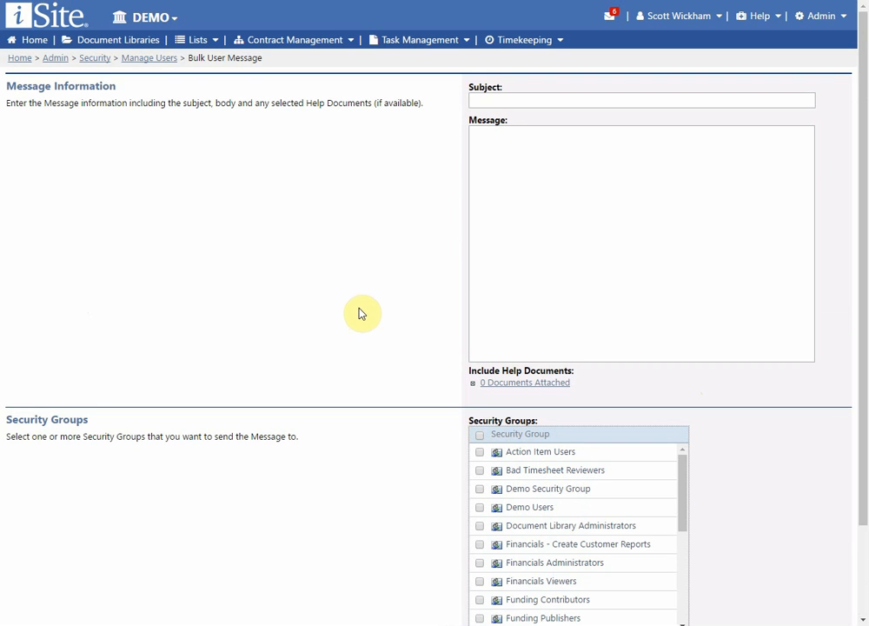
{"action": "scroll", "coordinate": [348, 309], "scroll_direction": "down", "scroll_amount": 2}
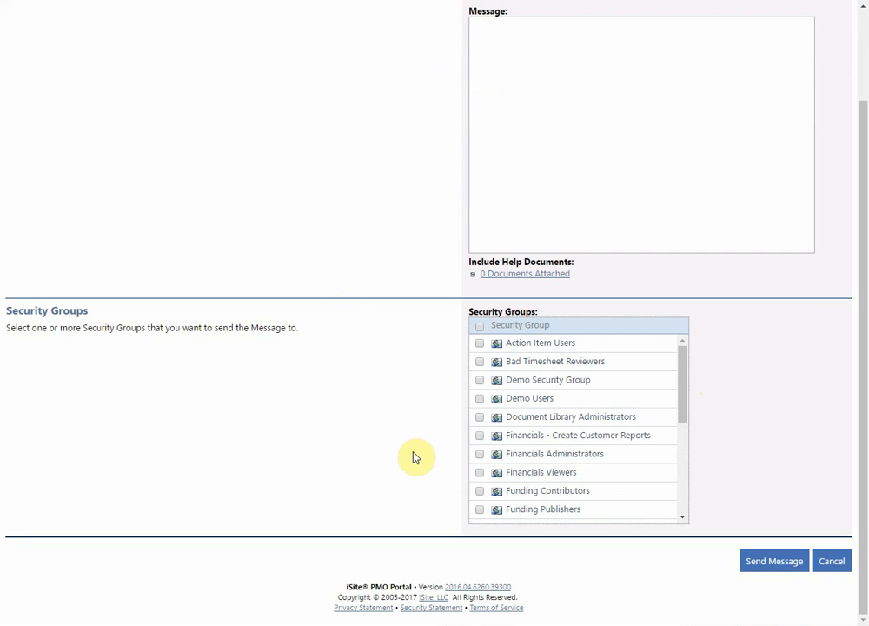
{"action": "scroll", "coordinate": [332, 429], "scroll_direction": "up", "scroll_amount": 2}
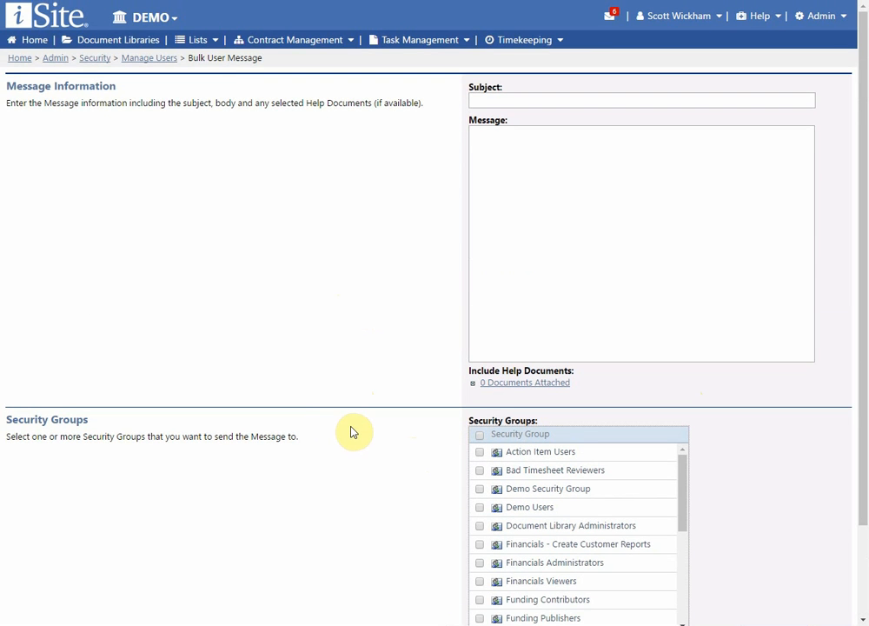
{"action": "scroll", "coordinate": [353, 432], "scroll_direction": "down", "scroll_amount": 2}
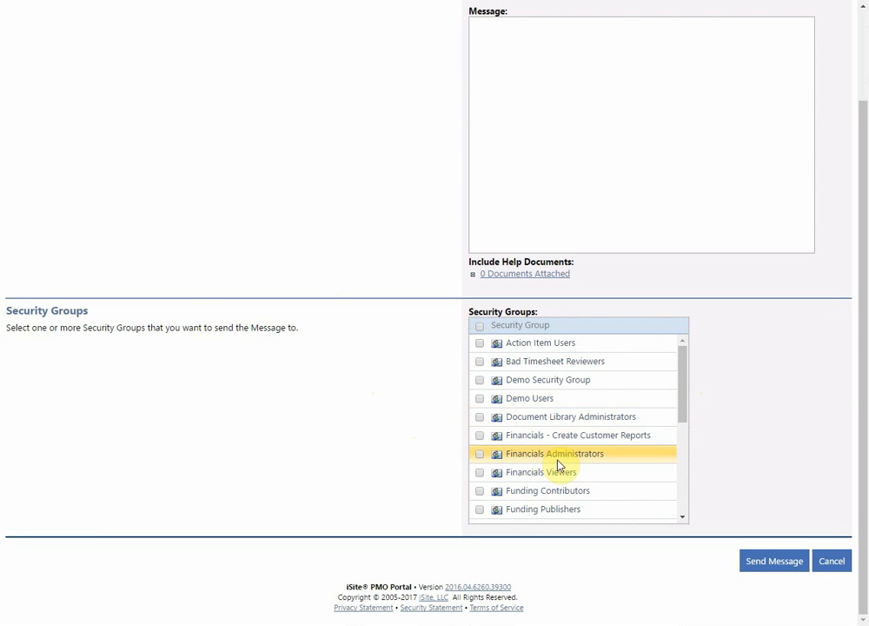
Step: Tick Financials Viewers as the recipient group, try Send Message, then return to Security
{"action": "left_click", "coordinate": [479, 472]}
{"action": "scroll", "coordinate": [321, 171], "scroll_direction": "up", "scroll_amount": 2}
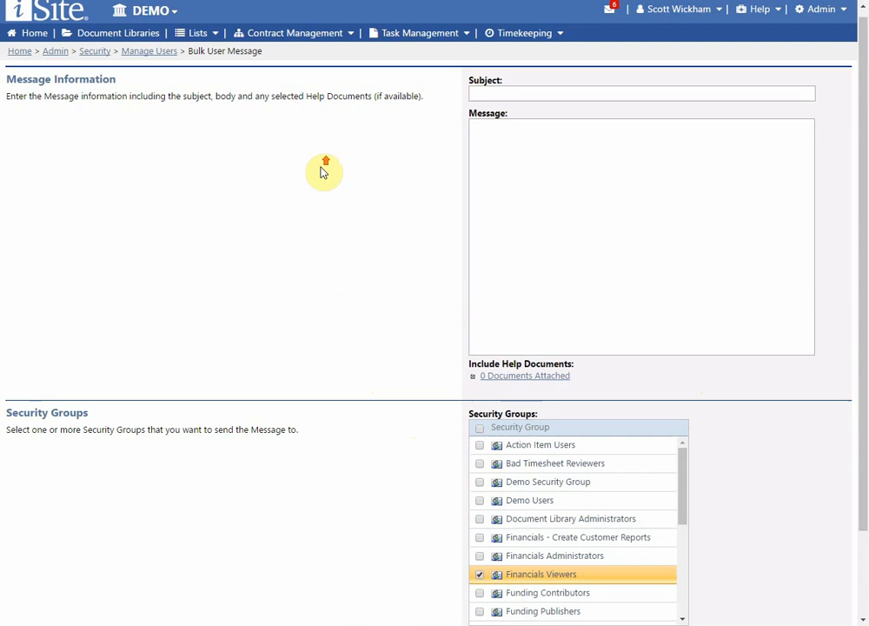
{"action": "scroll", "coordinate": [331, 260], "scroll_direction": "down", "scroll_amount": 2}
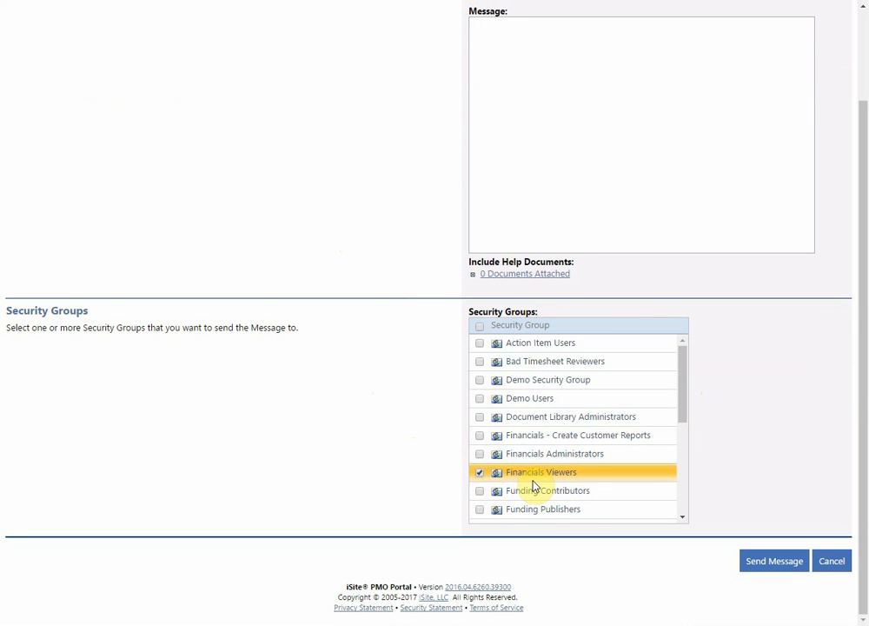
{"action": "scroll", "coordinate": [531, 435], "scroll_direction": "up", "scroll_amount": 2}
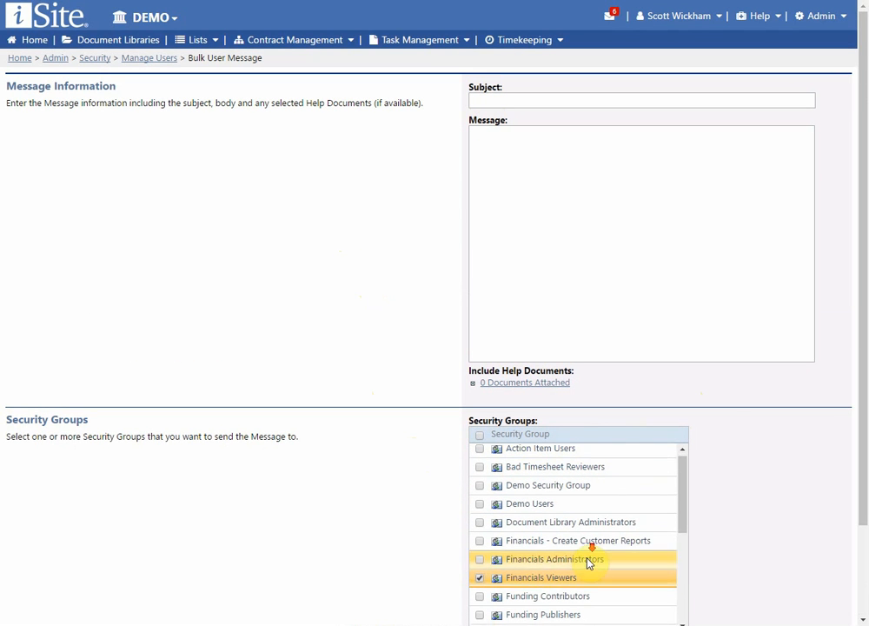
{"action": "scroll", "coordinate": [608, 552], "scroll_direction": "down", "scroll_amount": 3}
{"action": "scroll", "coordinate": [687, 517], "scroll_direction": "up", "scroll_amount": 4}
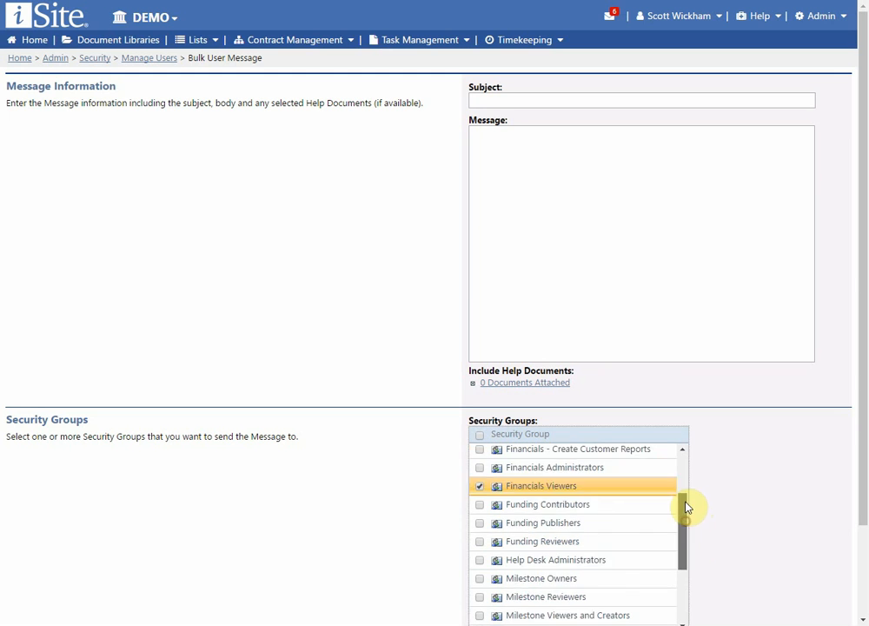
{"action": "scroll", "coordinate": [732, 511], "scroll_direction": "down", "scroll_amount": 1}
{"action": "scroll", "coordinate": [732, 510], "scroll_direction": "down", "scroll_amount": 3}
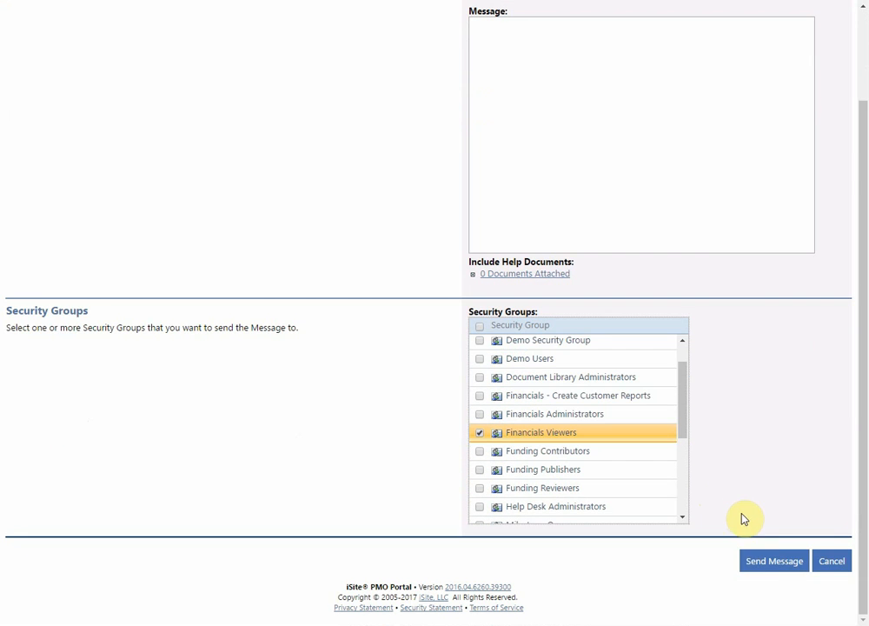
{"action": "left_click", "coordinate": [772, 565]}
{"action": "scroll", "coordinate": [113, 228], "scroll_direction": "up", "scroll_amount": 3}
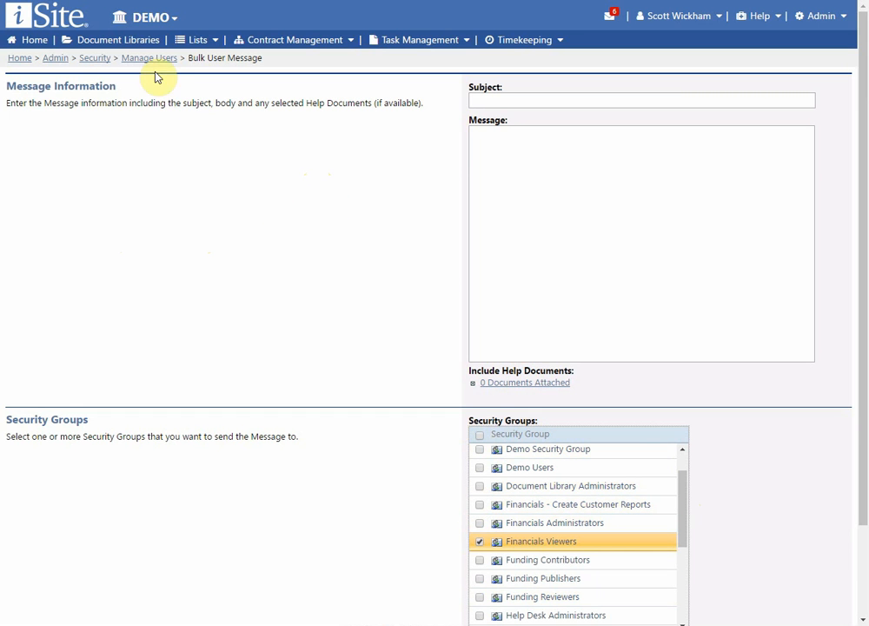
{"action": "left_click", "coordinate": [95, 60]}
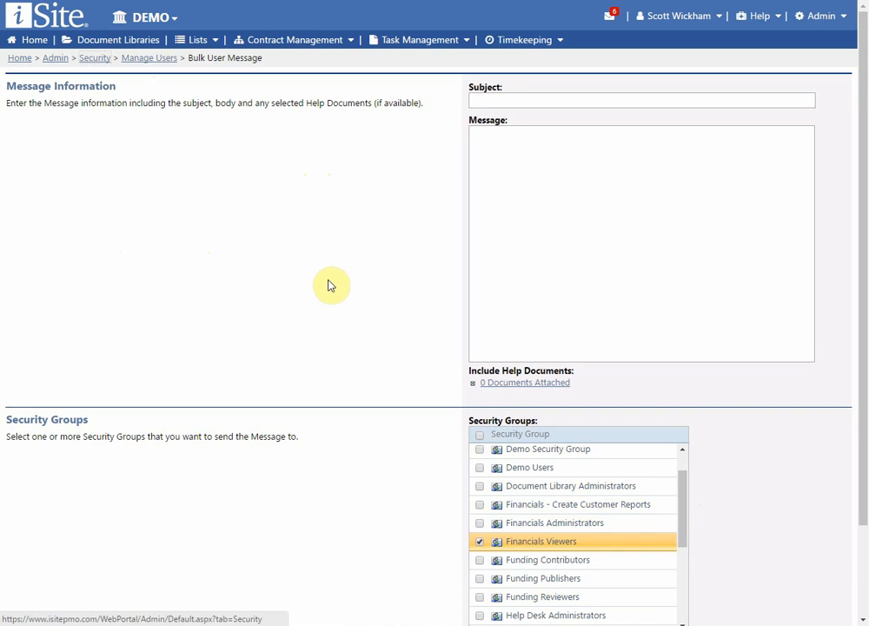
Step: Open Send Bulk Welcome Message, select then clear all users, and return to Security
{"action": "left_click", "coordinate": [120, 422]}
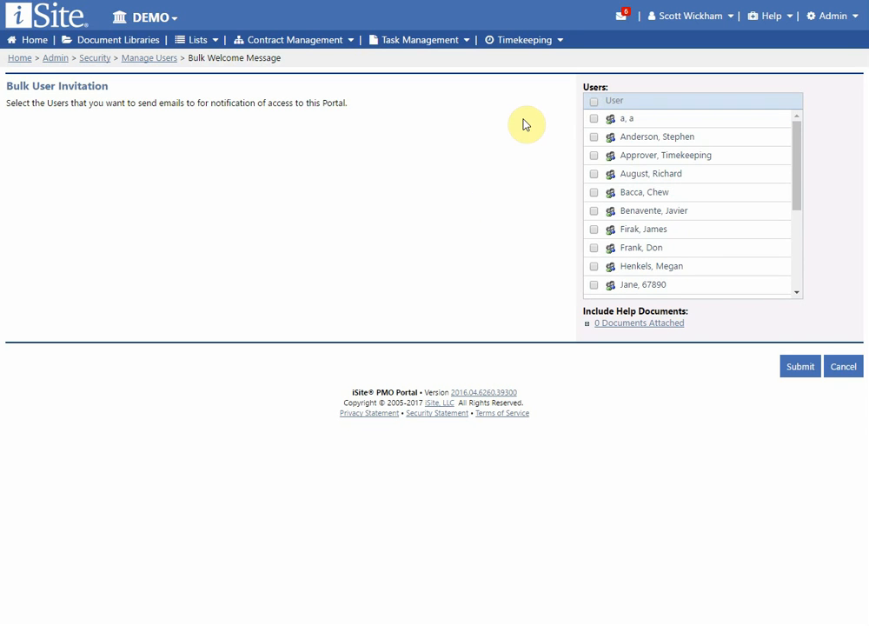
{"action": "left_click", "coordinate": [593, 102]}
{"action": "left_click", "coordinate": [593, 101]}
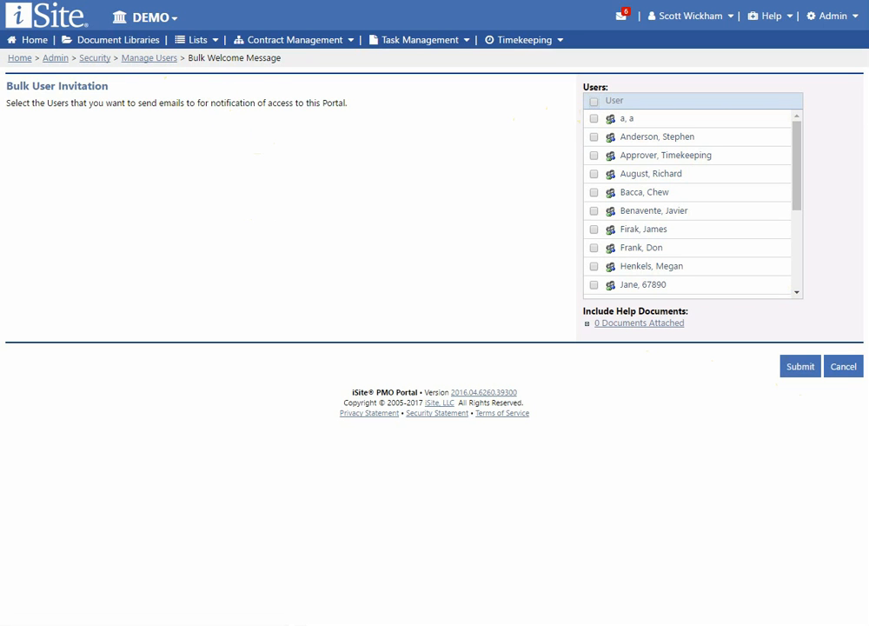
{"action": "left_click", "coordinate": [95, 59]}
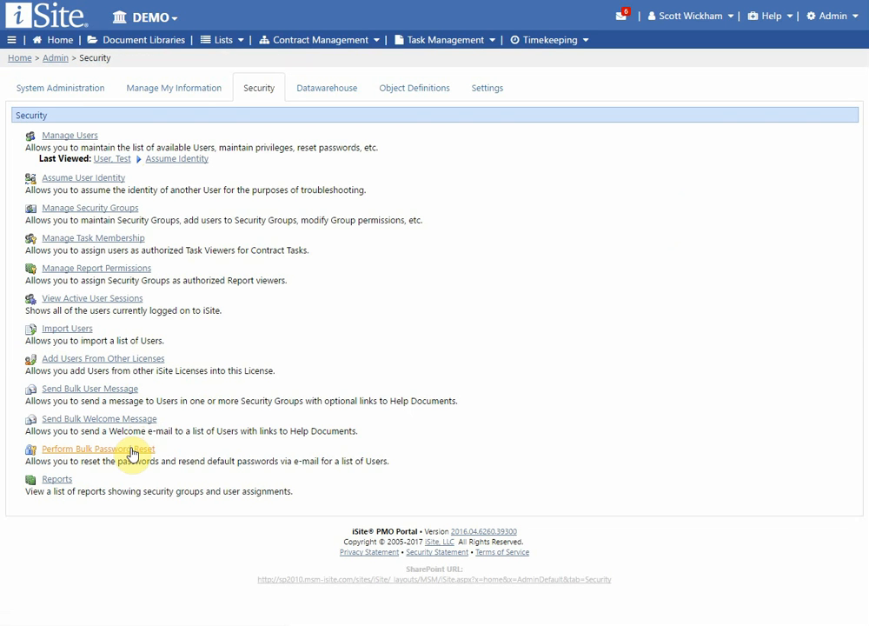
{"action": "left_click", "coordinate": [130, 450]}
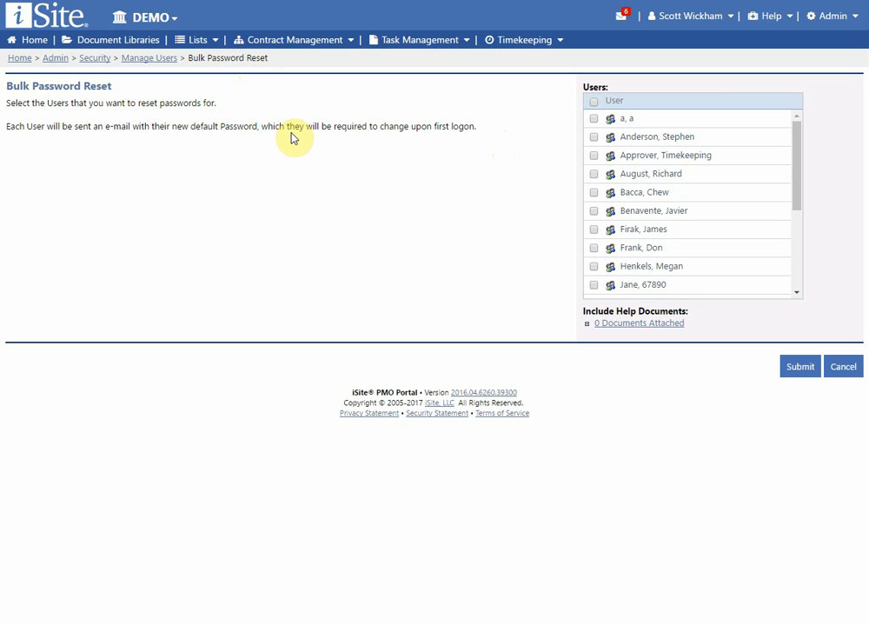
{"action": "left_click_drag", "start_coordinate": [326, 126], "coordinate": [466, 126]}
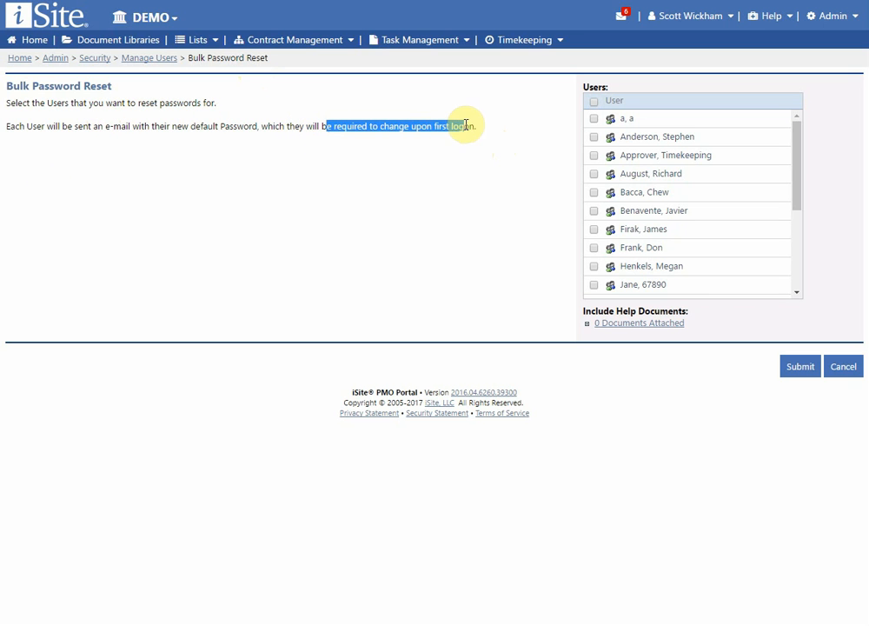
{"action": "left_click", "coordinate": [475, 125]}
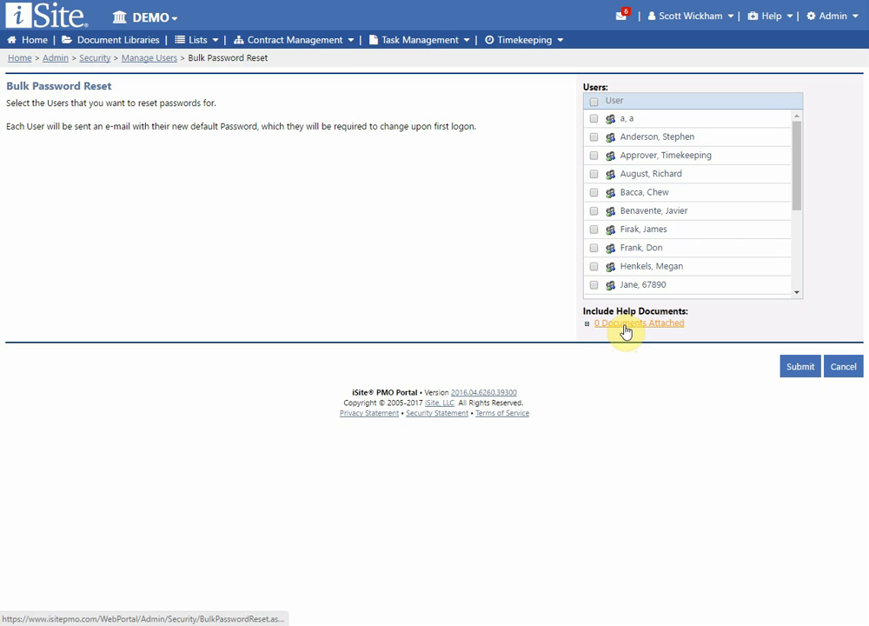
{"action": "left_click", "coordinate": [308, 241]}
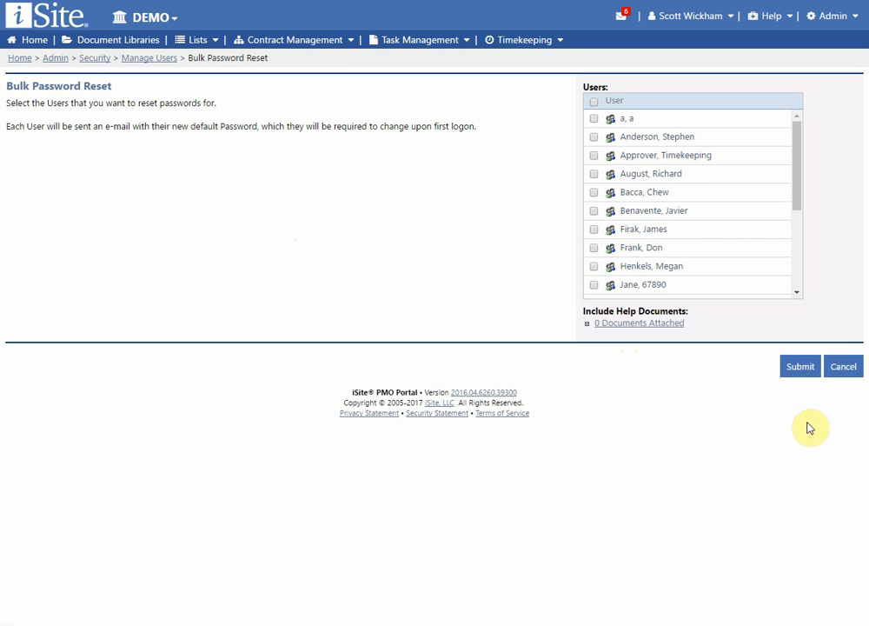
{"action": "left_click", "coordinate": [264, 174]}
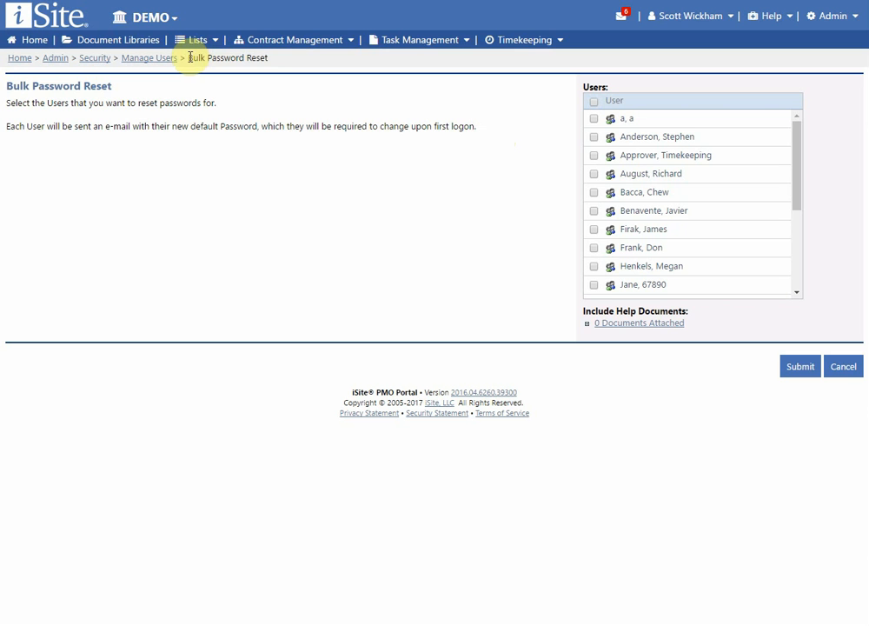
{"action": "left_click_drag", "start_coordinate": [190, 58], "coordinate": [271, 59]}
{"action": "left_click", "coordinate": [276, 120]}
{"action": "left_click", "coordinate": [428, 149]}
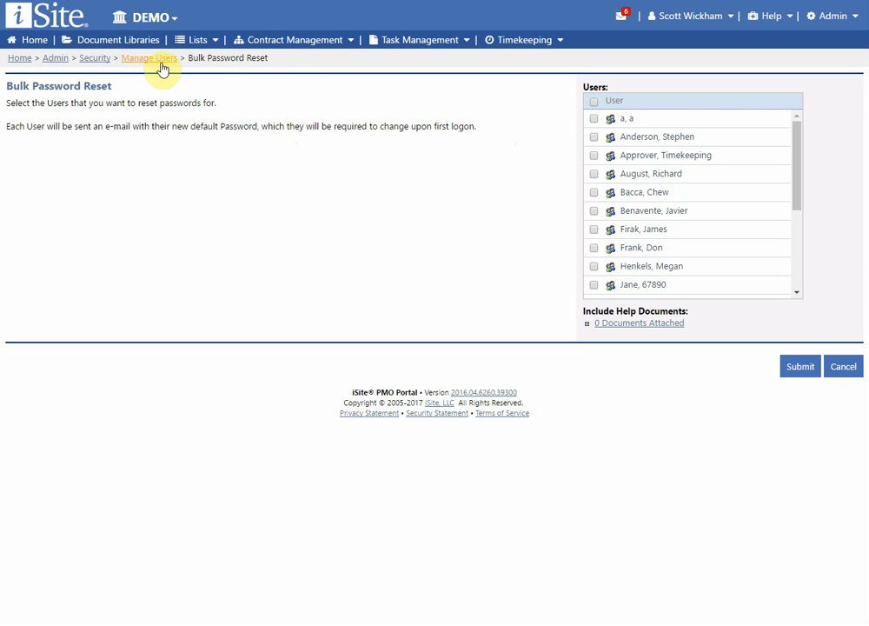
{"action": "left_click", "coordinate": [94, 58]}
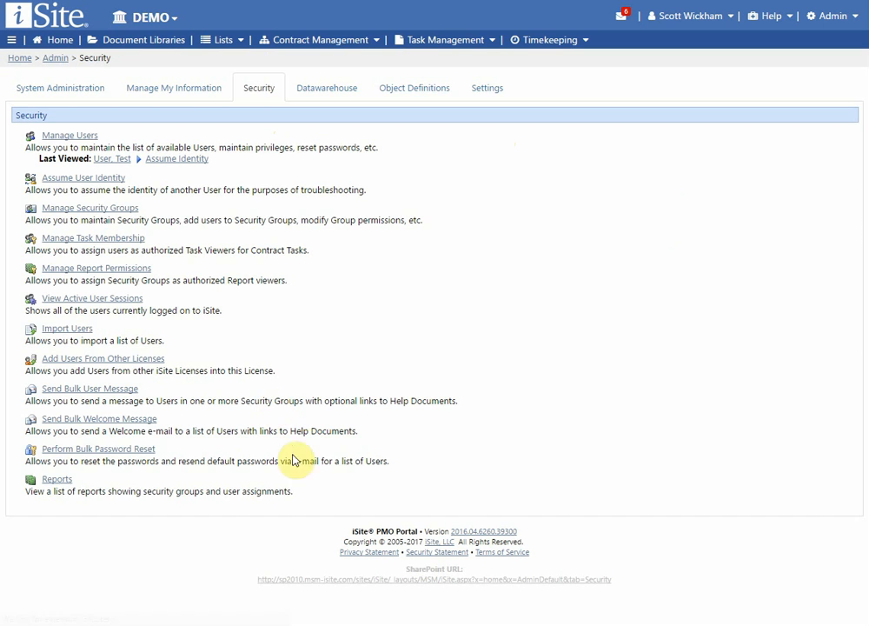
Step: Generate the Effective User Permissions report with Format set to Screen
{"action": "left_click", "coordinate": [56, 480]}
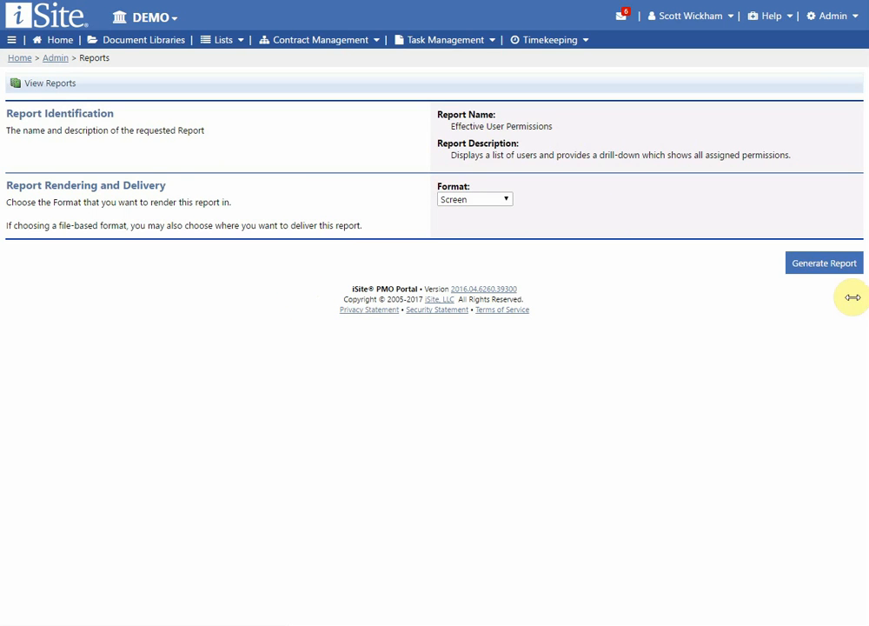
{"action": "left_click", "coordinate": [817, 268]}
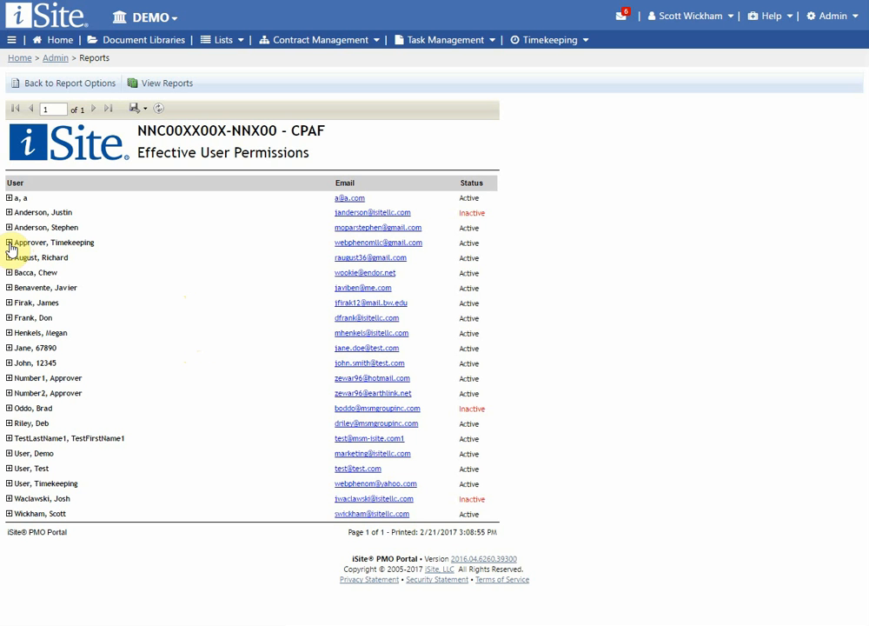
Step: Expand the timekeeping approver's permissions and a test user's single permission
{"action": "left_click", "coordinate": [9, 243]}
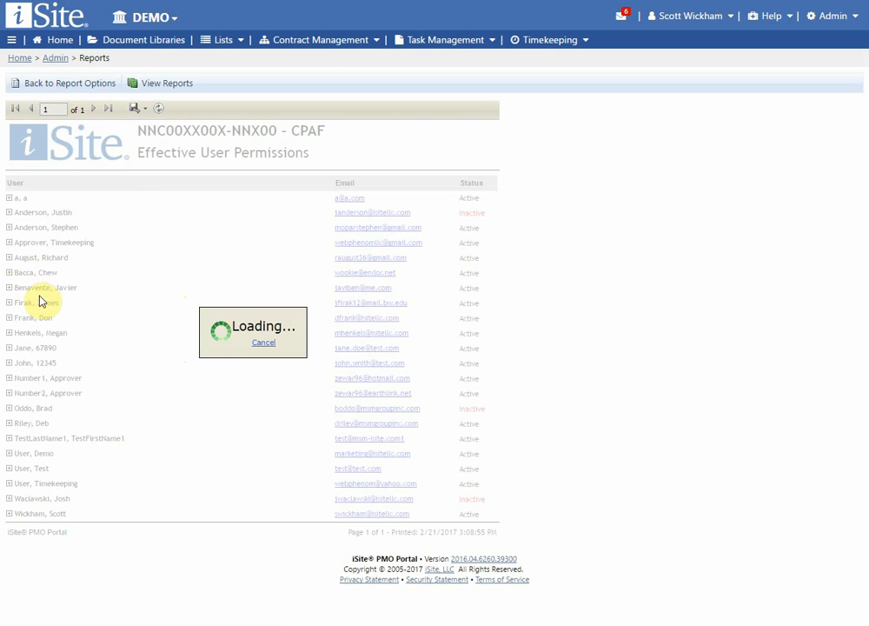
{"action": "scroll", "coordinate": [50, 293], "scroll_direction": "down", "scroll_amount": 2}
{"action": "scroll", "coordinate": [156, 261], "scroll_direction": "up", "scroll_amount": 3}
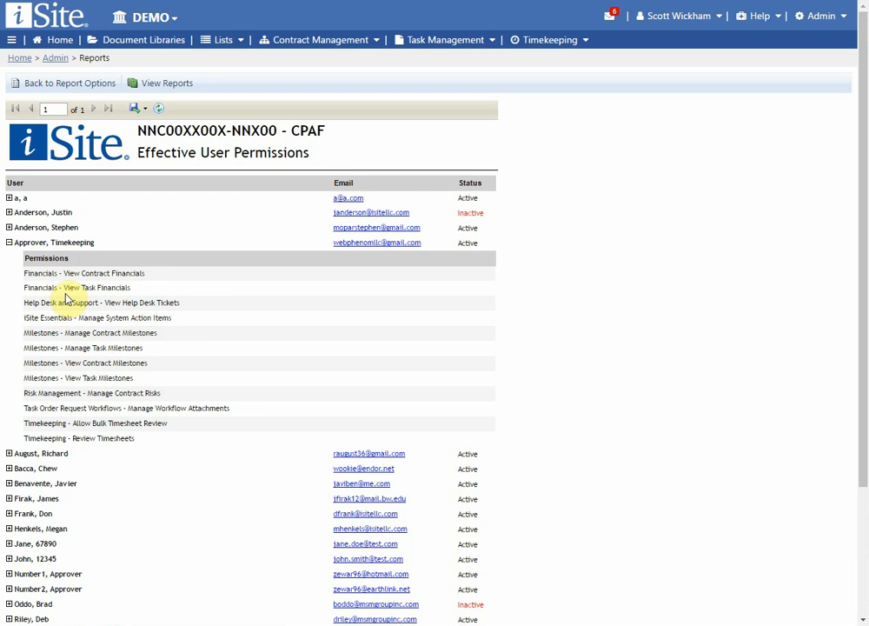
{"action": "scroll", "coordinate": [78, 435], "scroll_direction": "down", "scroll_amount": 2}
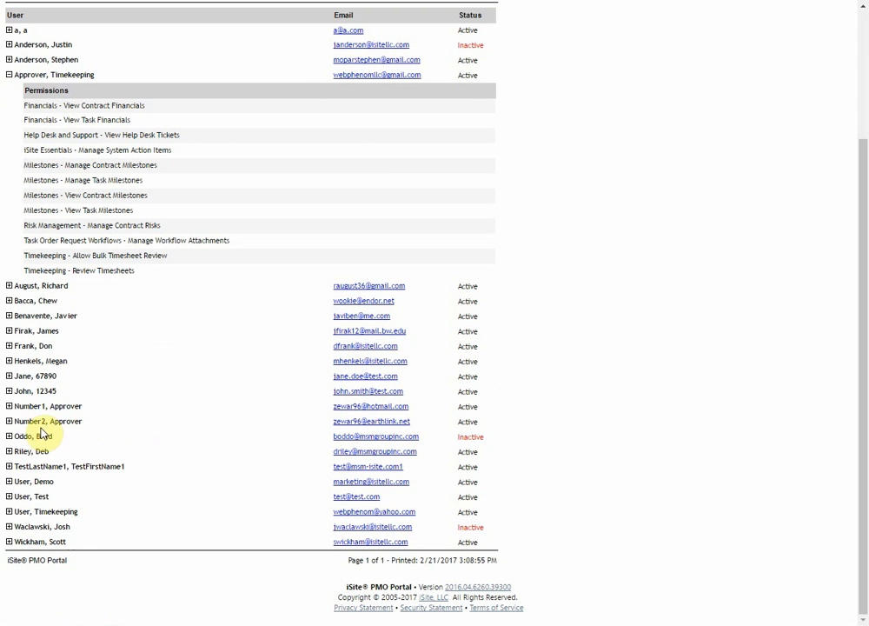
{"action": "left_click", "coordinate": [10, 391]}
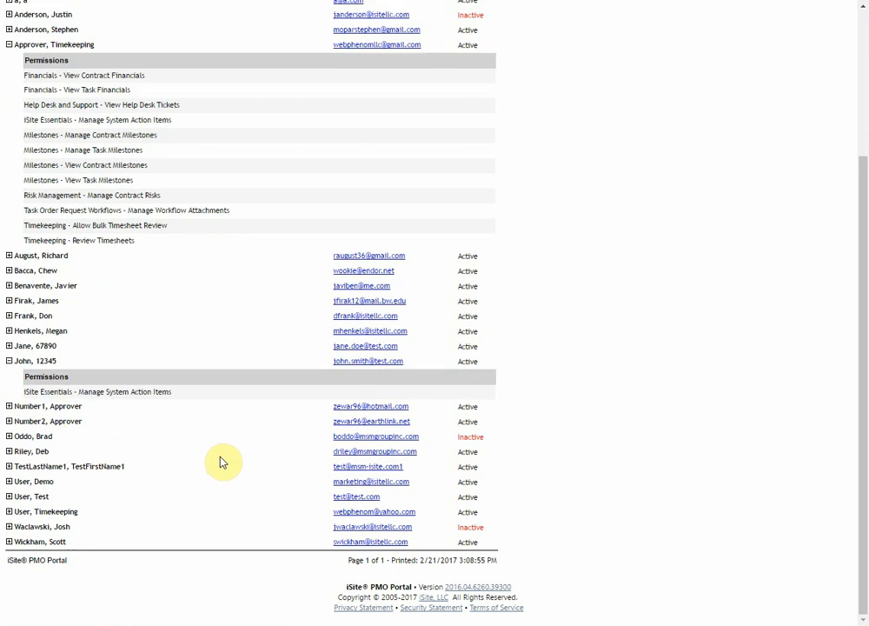
Step: Expand and collapse a few other users' permission lists, including an administrator's
{"action": "left_click", "coordinate": [8, 451]}
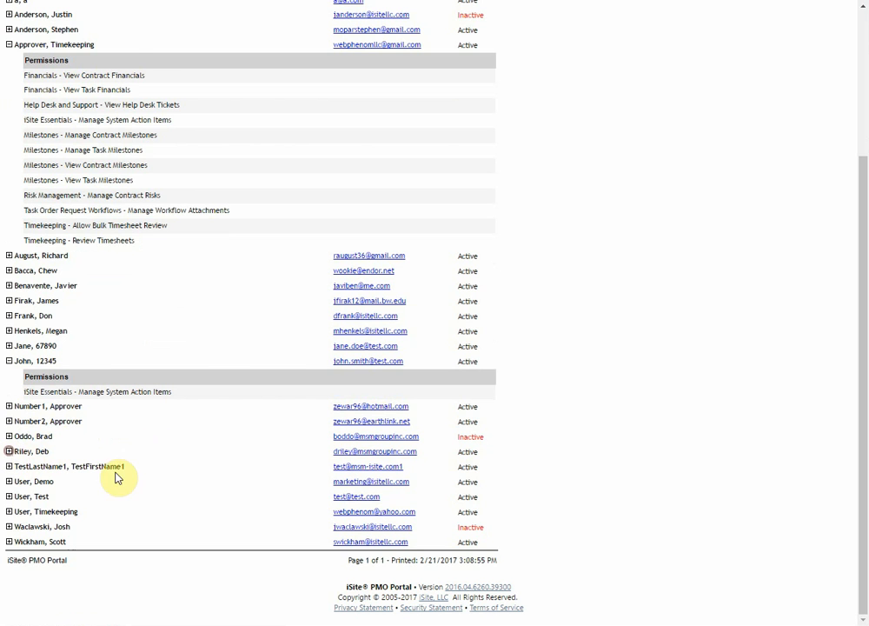
{"action": "scroll", "coordinate": [194, 479], "scroll_direction": "up", "scroll_amount": 2}
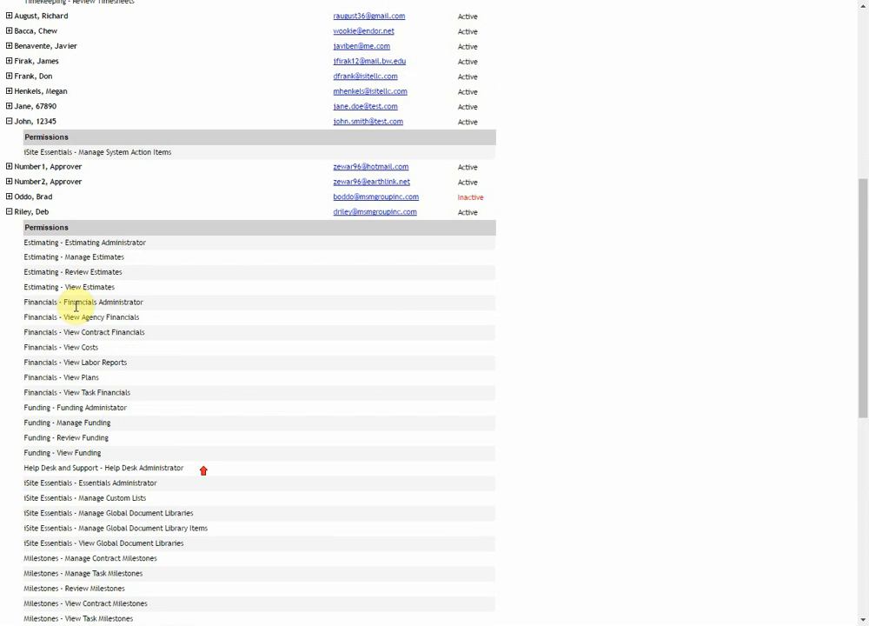
{"action": "left_click", "coordinate": [10, 212]}
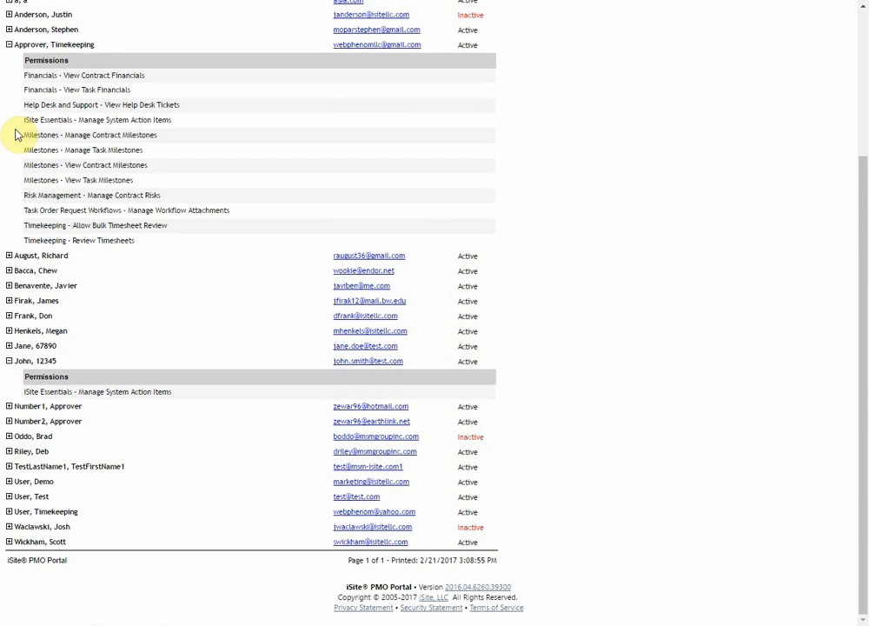
{"action": "left_click", "coordinate": [9, 300]}
{"action": "scroll", "coordinate": [122, 334], "scroll_direction": "up", "scroll_amount": 1}
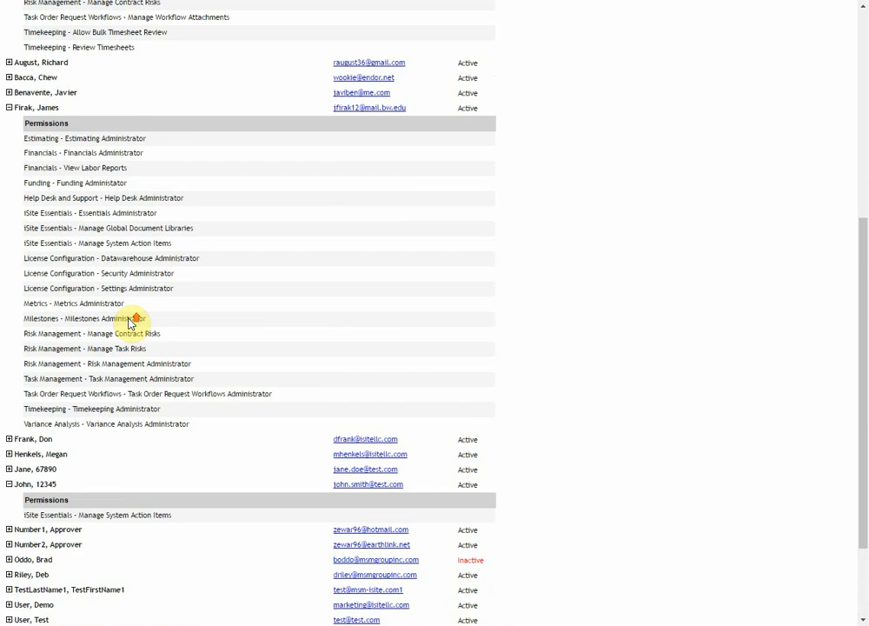
{"action": "scroll", "coordinate": [129, 313], "scroll_direction": "up", "scroll_amount": 1}
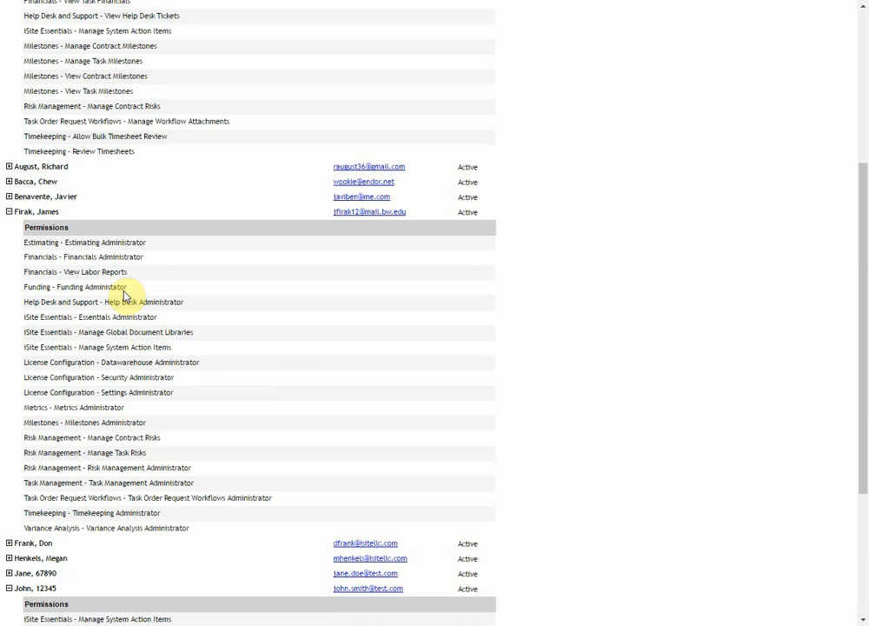
{"action": "left_click", "coordinate": [8, 214]}
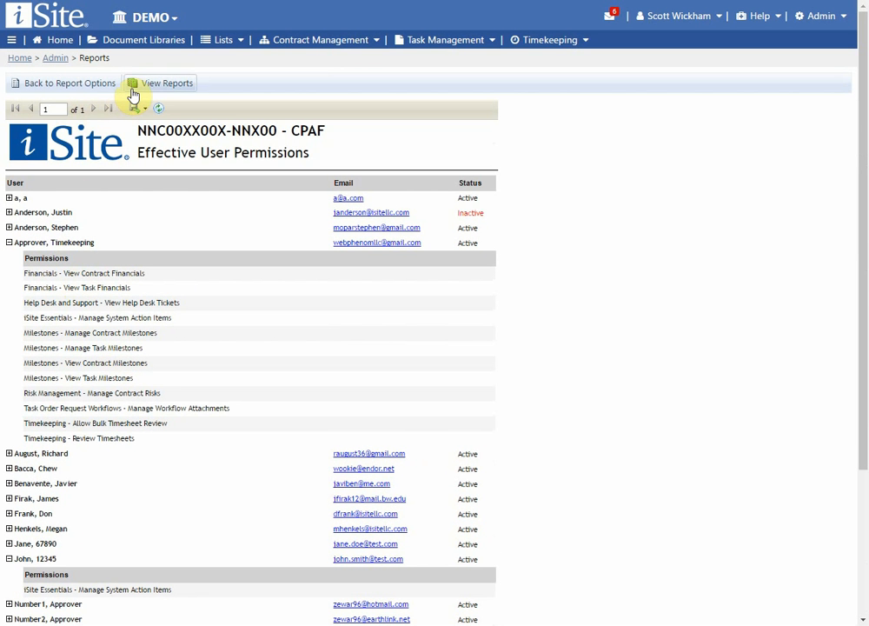
Step: Go from the report back to the reports list via View Reports, then Security
{"action": "left_click", "coordinate": [159, 92]}
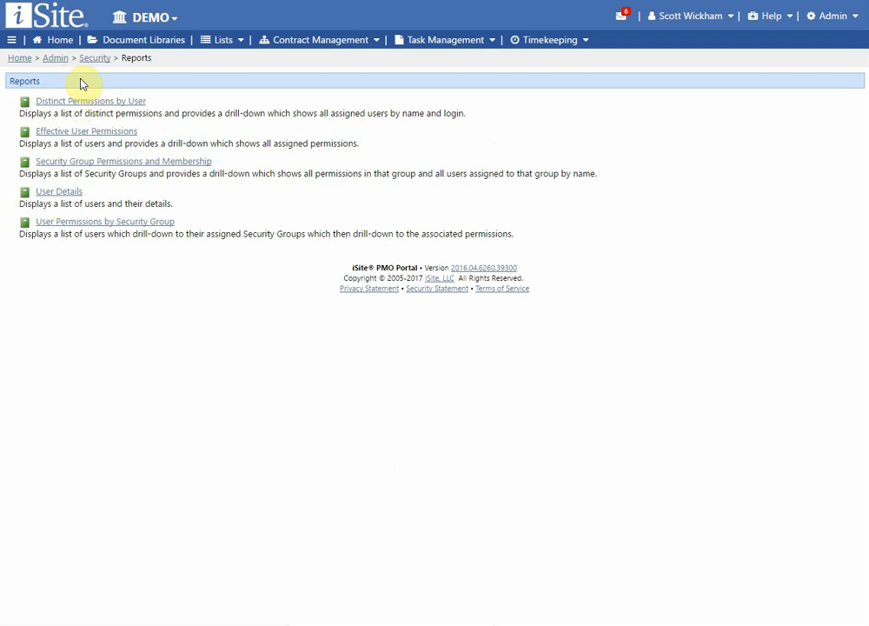
{"action": "left_click", "coordinate": [92, 58]}
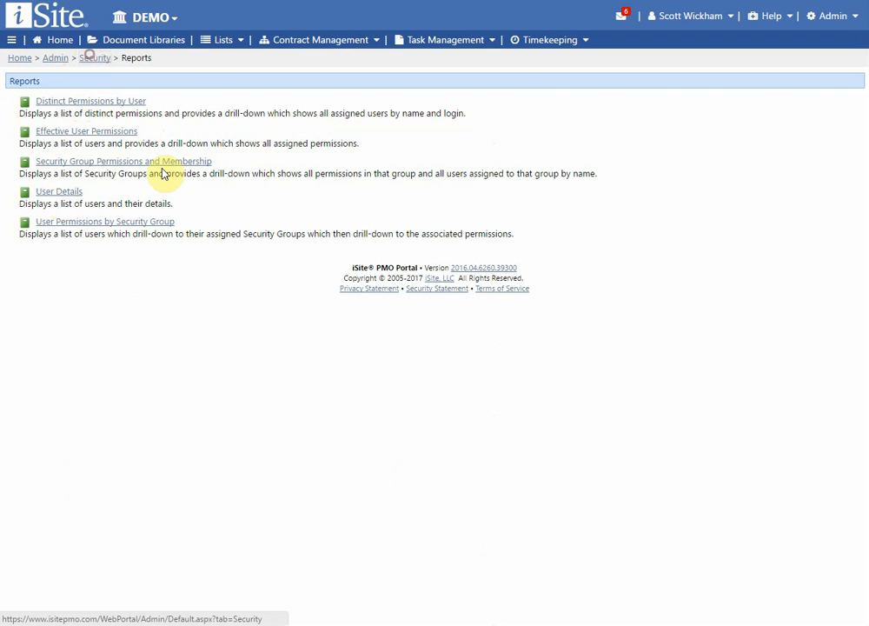